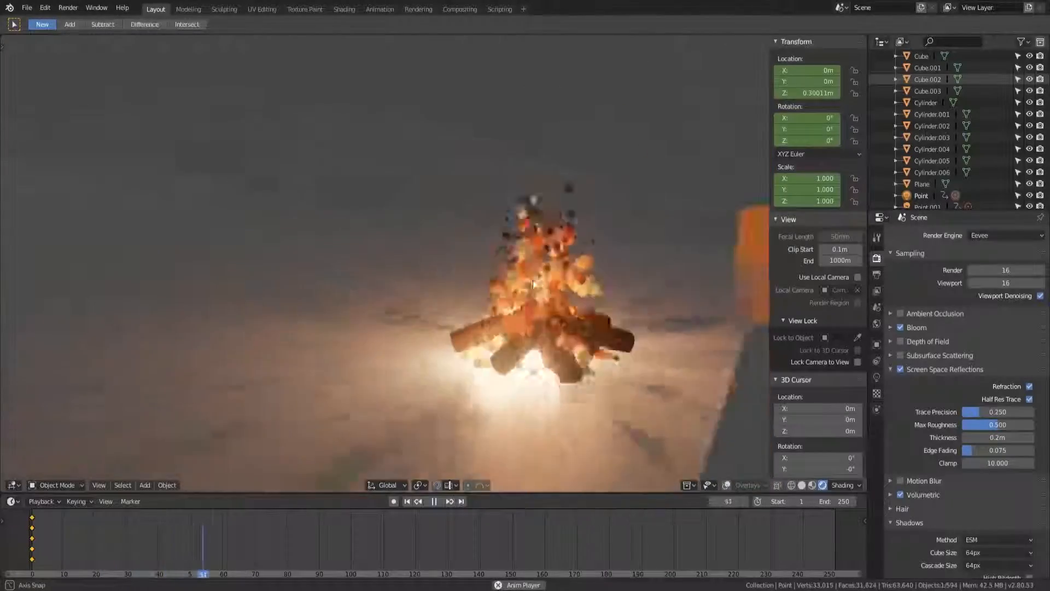
- Inspect the playing campfire animation, show the viewport overlays and stop the playback
{"action": "left_click", "coordinate": [658, 225]}
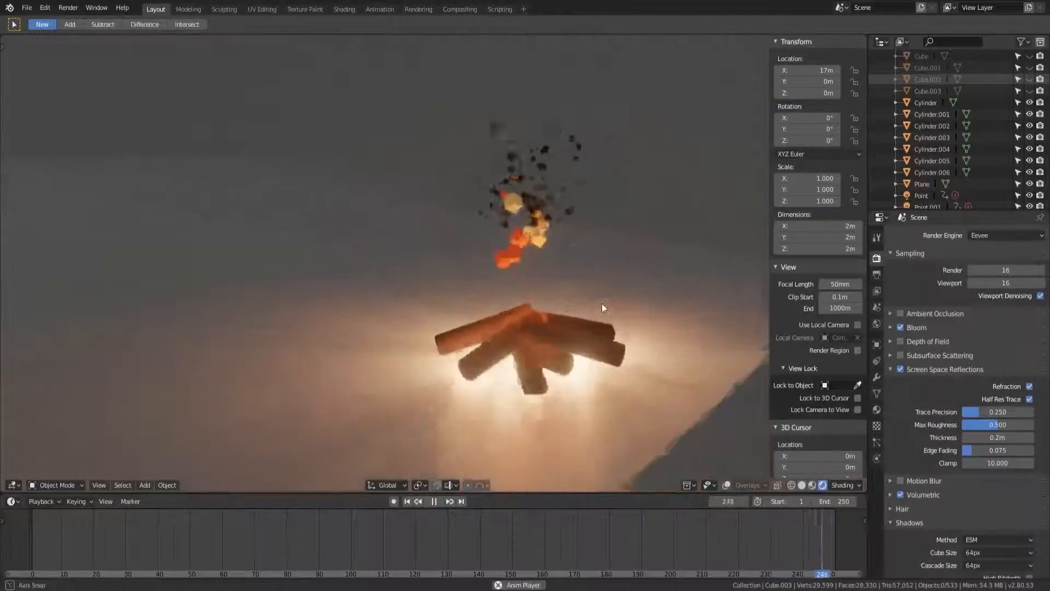
{"action": "key", "text": "KP_0"}
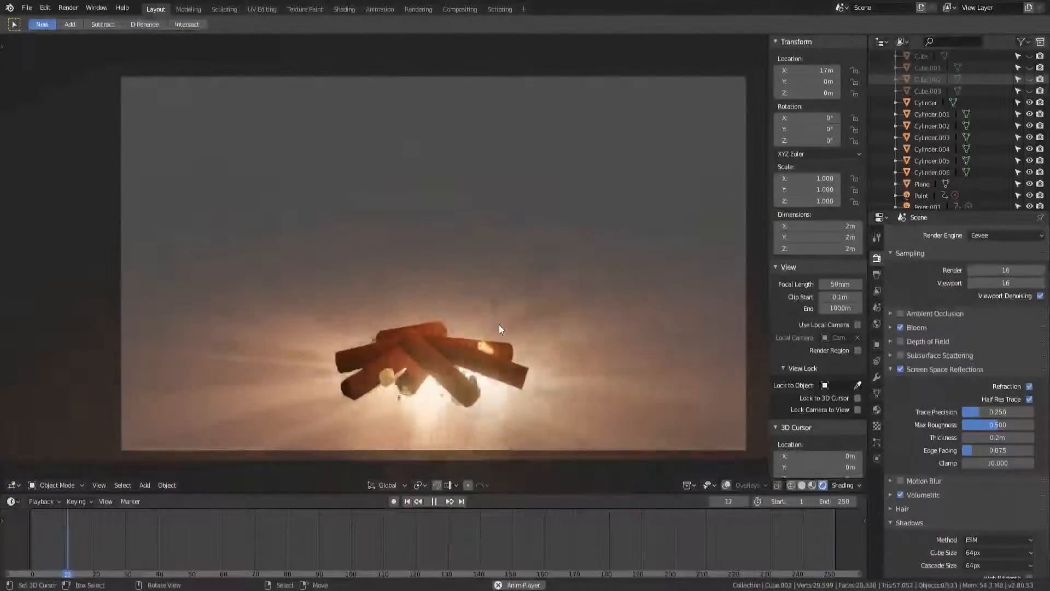
{"action": "middle_click_drag", "start_coordinate": [499, 324], "coordinate": [466, 321]}
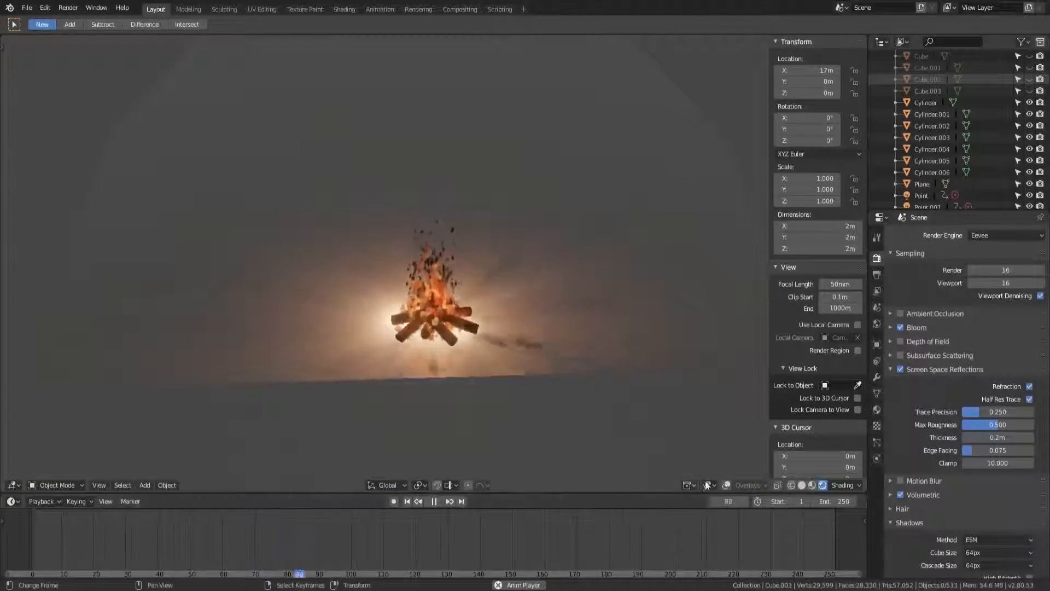
{"action": "left_click", "coordinate": [727, 485]}
{"action": "middle_click_drag", "start_coordinate": [591, 361], "coordinate": [480, 369]}
{"action": "scroll", "coordinate": [429, 350], "scroll_direction": "up", "scroll_amount": 5}
{"action": "key", "text": "space"}
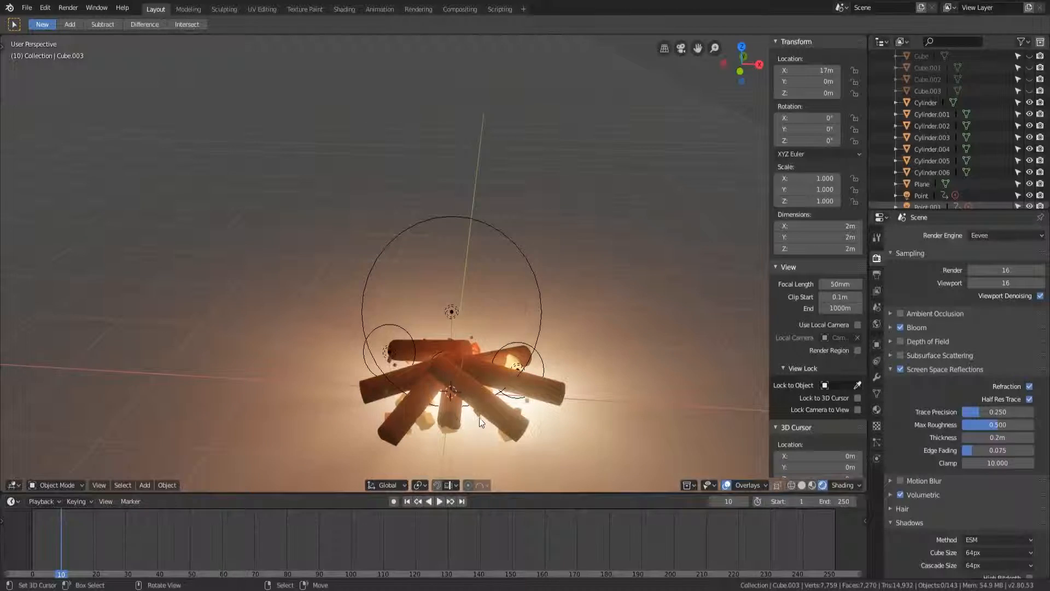
- Select the campfire's point light, scrub through its flicker animation and examine its power curve in the Graph Editor
{"action": "left_click", "coordinate": [425, 422]}
{"action": "middle_click_drag", "start_coordinate": [492, 421], "coordinate": [466, 387]}
{"action": "key", "text": "space"}
{"action": "left_click_drag", "start_coordinate": [111, 533], "coordinate": [606, 534]}
{"action": "key", "text": "space"}
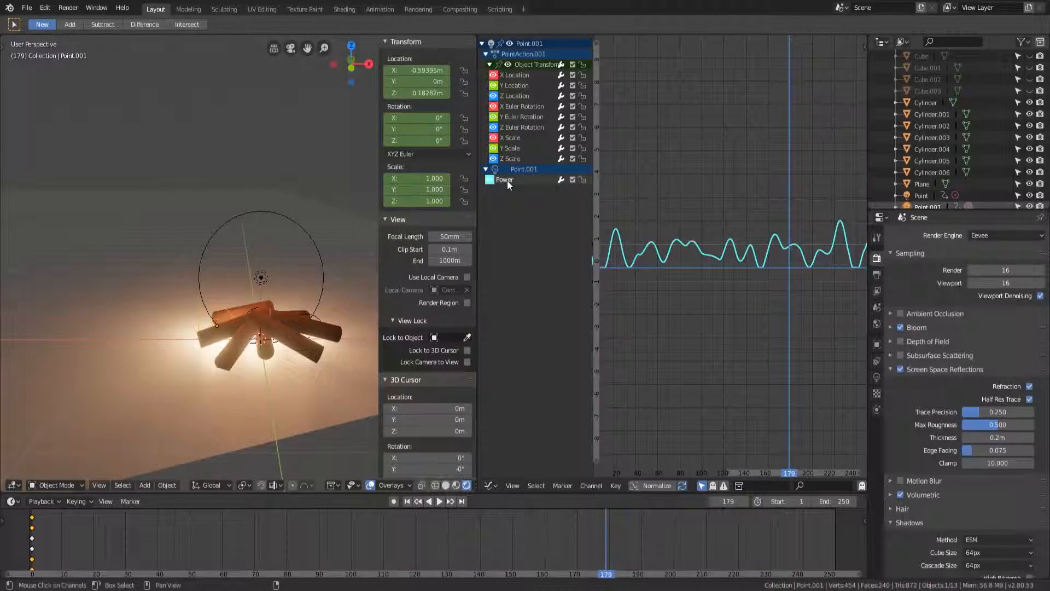
{"action": "mouse_move", "coordinate": [822, 345]}
{"action": "left_mouse_down"}
{"action": "mouse_move", "coordinate": [628, 337]}
{"action": "mouse_move", "coordinate": [832, 330]}
{"action": "left_mouse_up"}
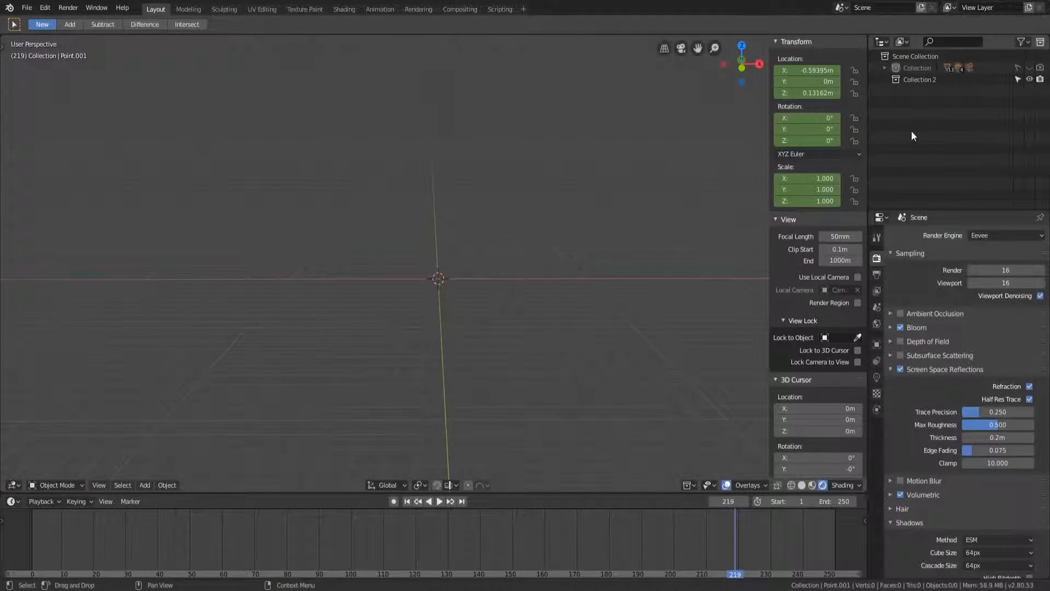
- Make Collection 2 the active collection and add a mesh circle to it
{"action": "left_click", "coordinate": [921, 79]}
{"action": "middle_click_drag", "start_coordinate": [521, 337], "coordinate": [449, 341]}
{"action": "key", "text": "shift+a"}
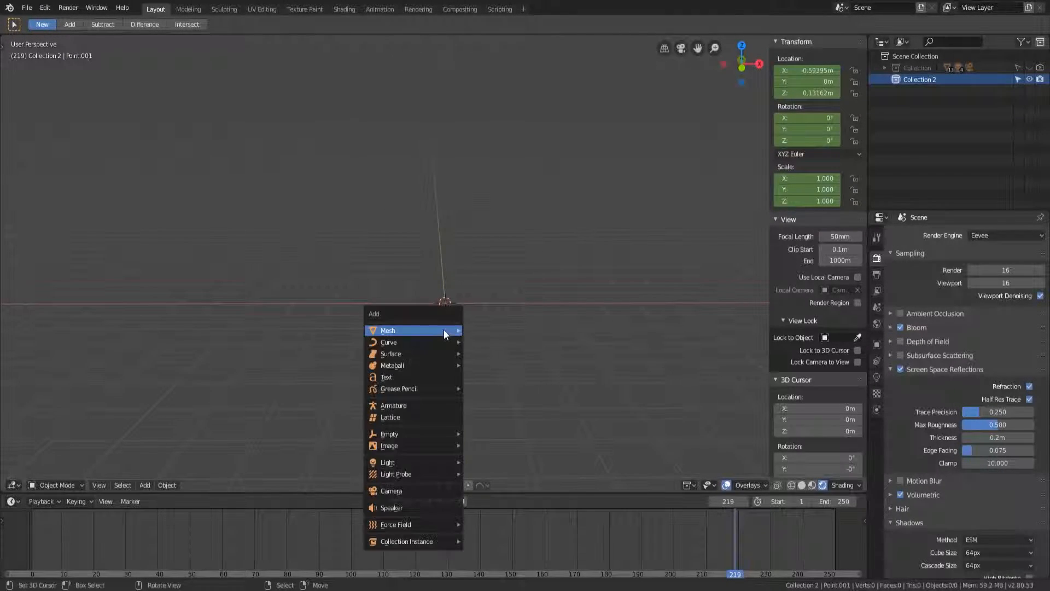
{"action": "mouse_move", "coordinate": [440, 329]}
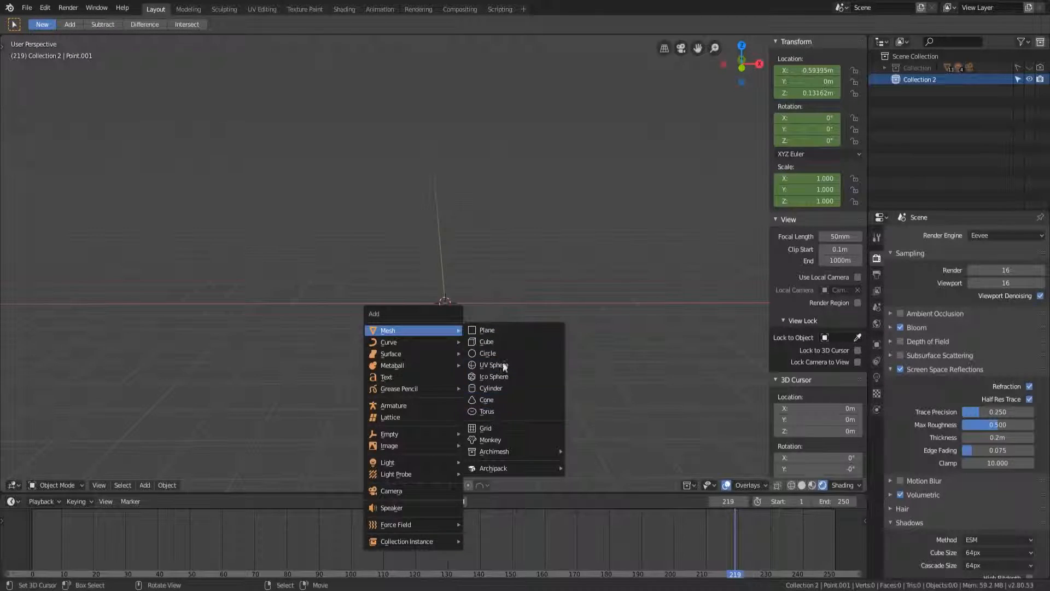
{"action": "left_click", "coordinate": [489, 352]}
- Enter Edit Mode on the circle and fill it with faces using Grid Fill
{"action": "key", "text": "Tab"}
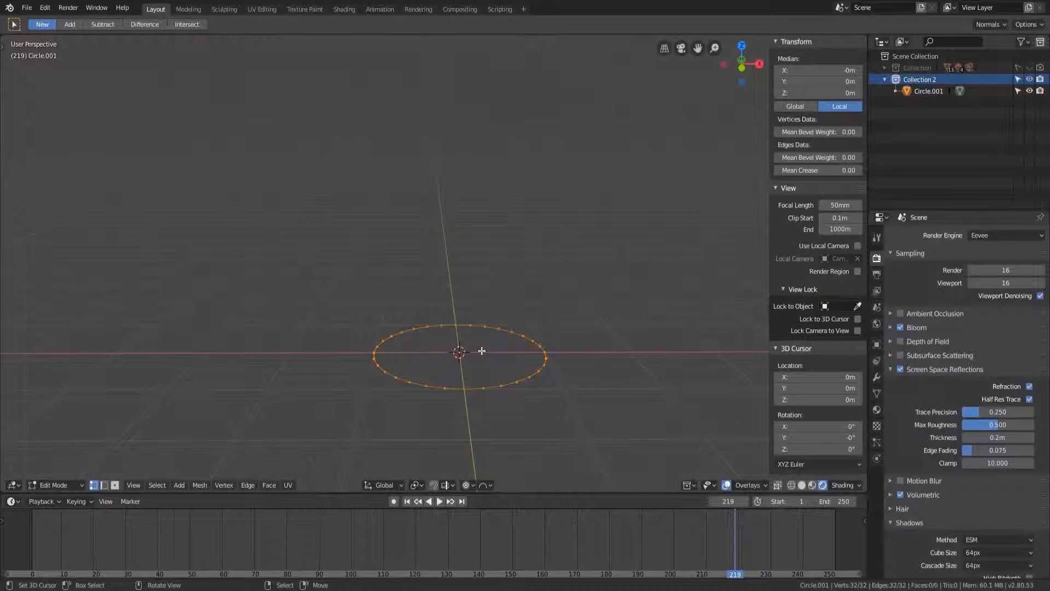
{"action": "key", "text": "F3"}
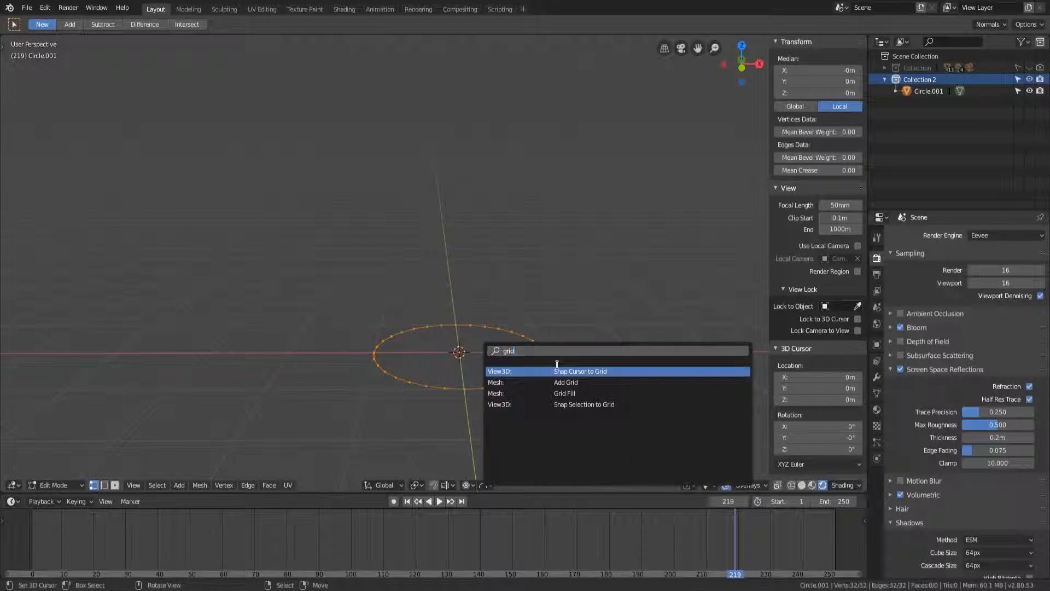
{"action": "left_click", "coordinate": [558, 392]}
{"action": "middle_click_drag", "start_coordinate": [559, 392], "coordinate": [483, 444]}
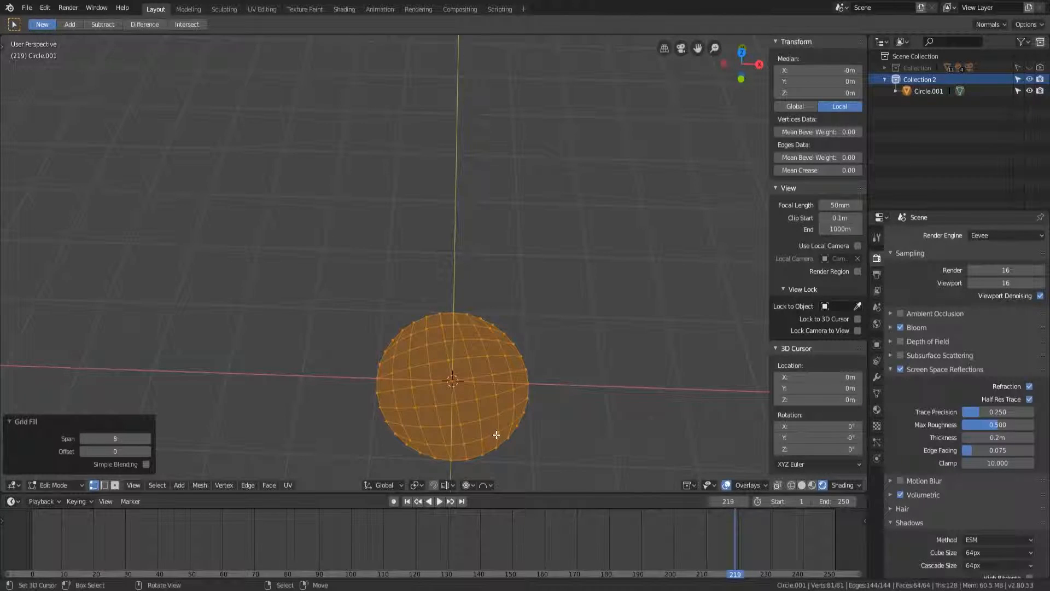
{"action": "key", "text": "KP_7"}
{"action": "middle_click_drag", "start_coordinate": [485, 424], "coordinate": [471, 326], "text": "shift"}
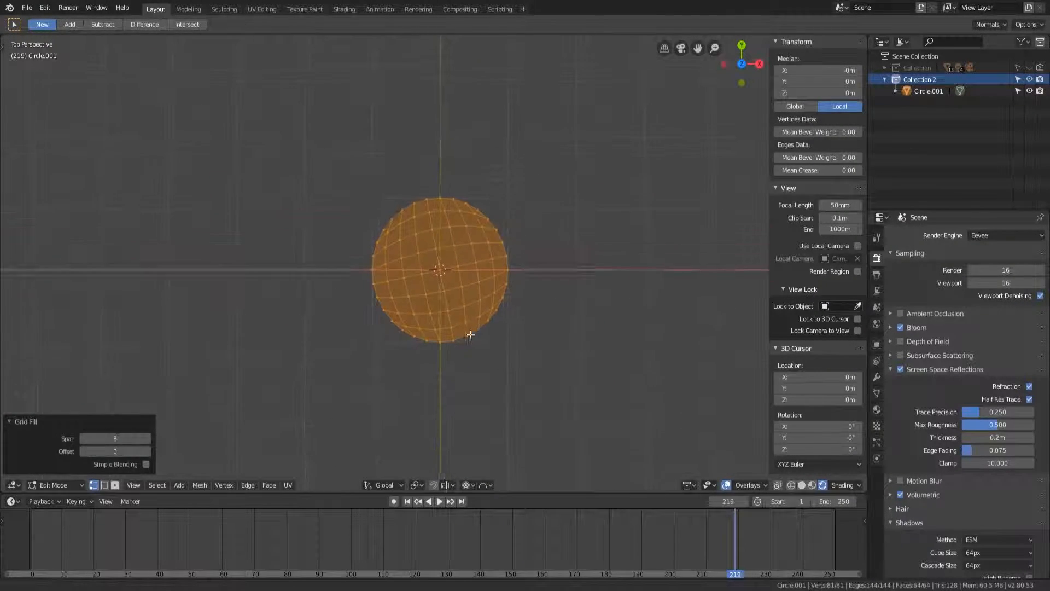
{"action": "scroll", "coordinate": [466, 297], "scroll_direction": "up", "scroll_amount": 3}
{"action": "key", "text": "r"}
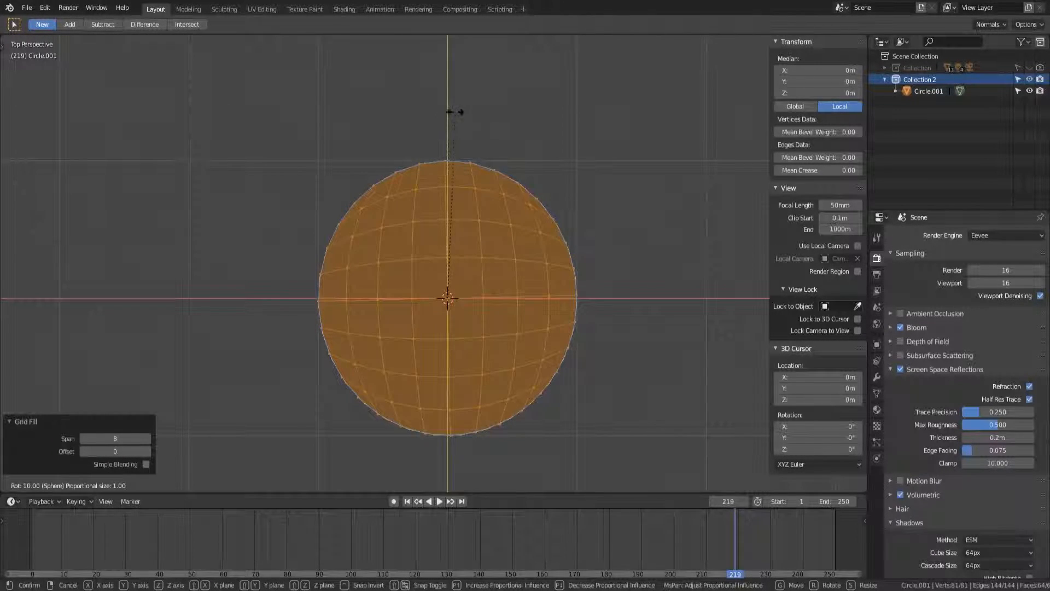
{"action": "left_click", "coordinate": [424, 117]}
{"action": "scroll", "coordinate": [476, 246], "scroll_direction": "down", "scroll_amount": 2}
{"action": "middle_click_drag", "start_coordinate": [476, 246], "coordinate": [455, 212]}
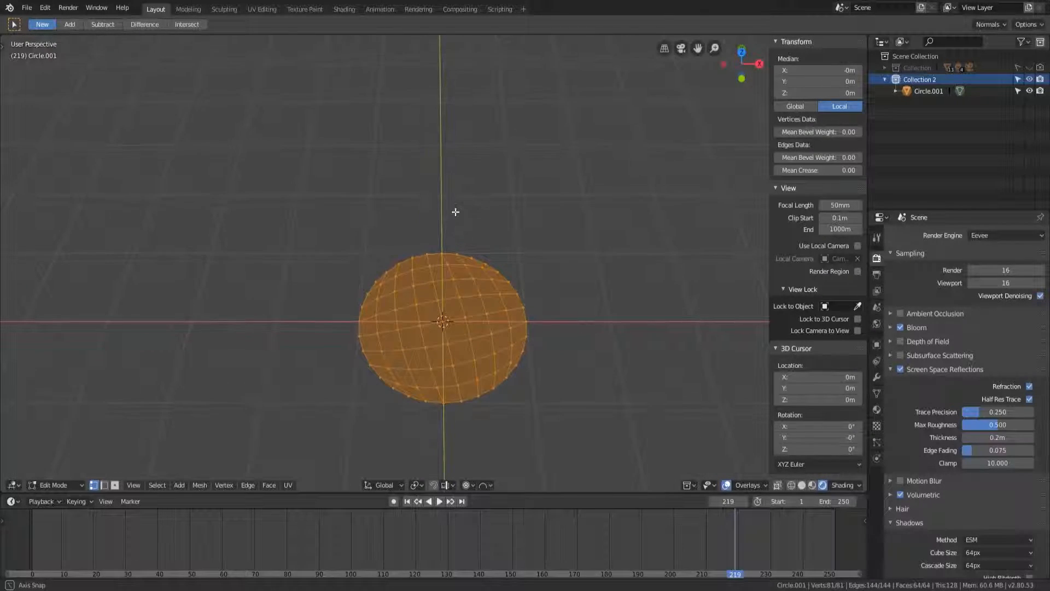
- Return the circle to Object Mode and add an emitter particle system to it
{"action": "key", "text": "Tab"}
{"action": "middle_click_drag", "start_coordinate": [484, 405], "coordinate": [650, 467]}
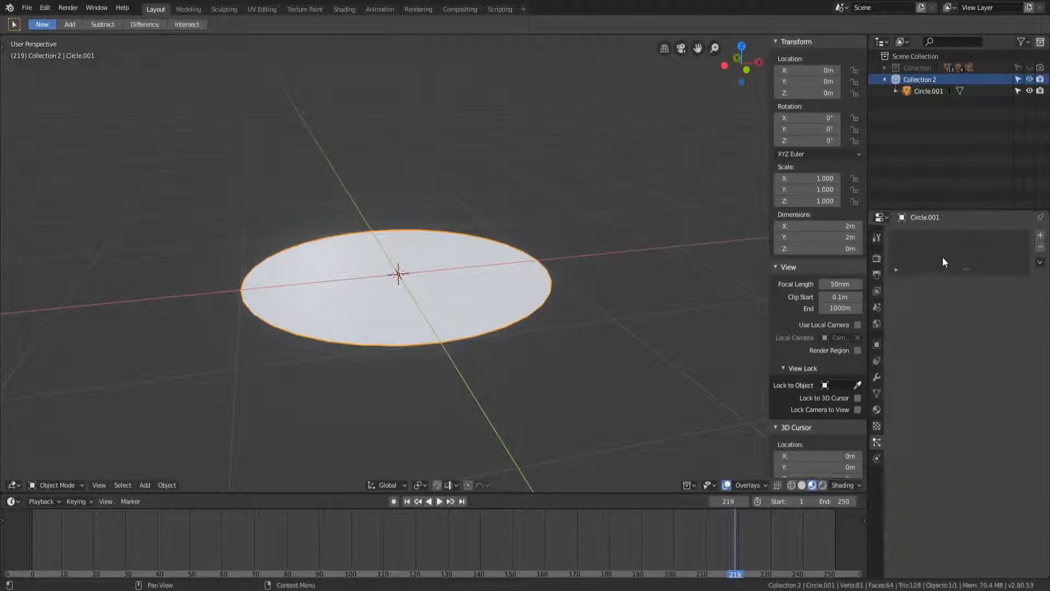
{"action": "left_click", "coordinate": [1040, 237]}
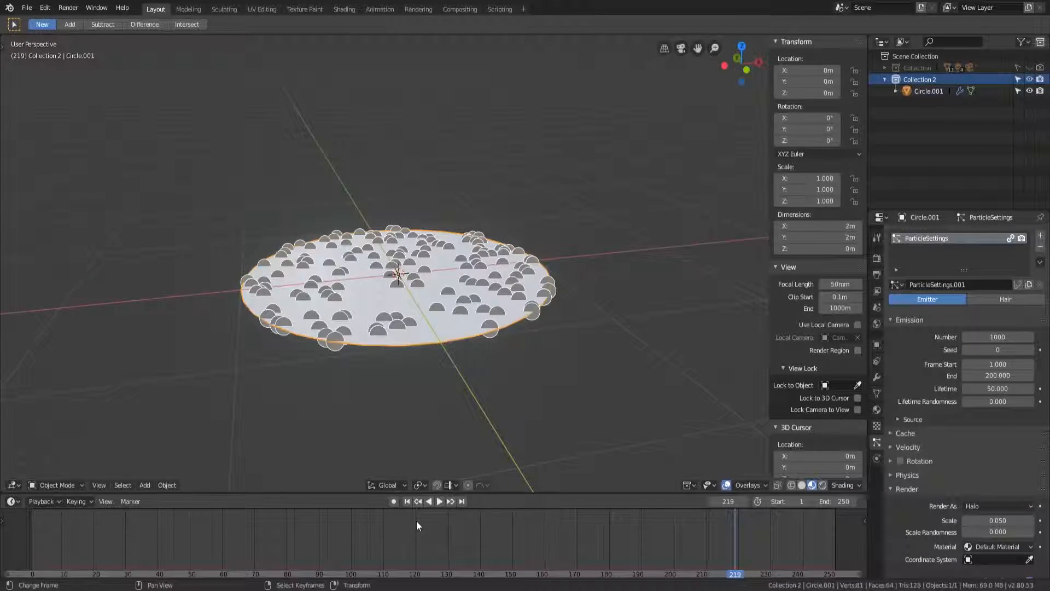
- Play the particle animation from frame 1 and watch how the particles leave the circle
{"action": "left_click", "coordinate": [406, 501]}
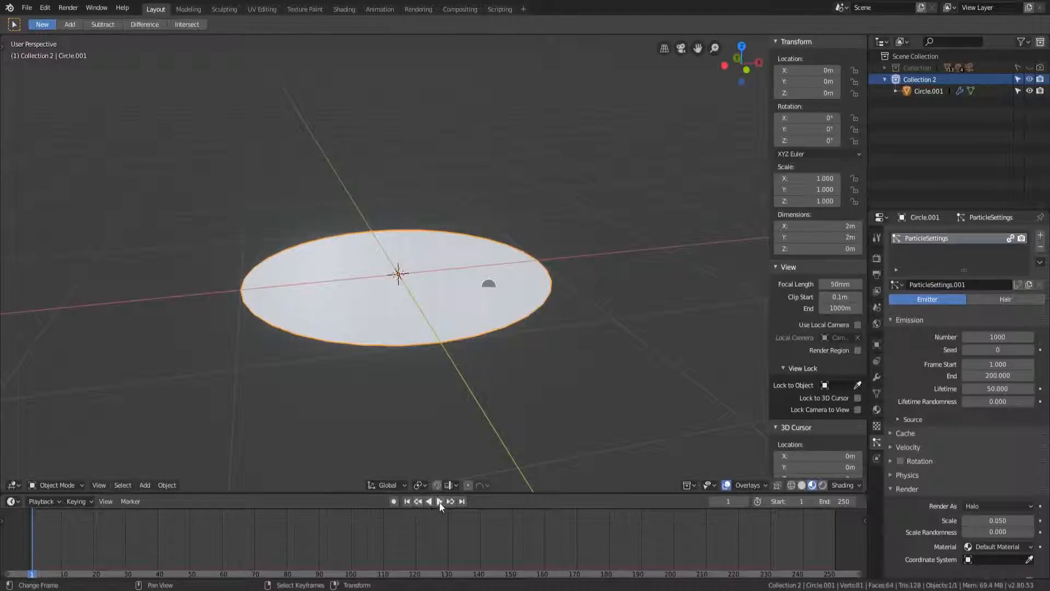
{"action": "left_click", "coordinate": [438, 502]}
{"action": "scroll", "coordinate": [381, 335], "scroll_direction": "down", "scroll_amount": 5}
{"action": "mouse_move", "coordinate": [439, 287]}
{"action": "middle_mouse_down"}
{"action": "mouse_move", "coordinate": [442, 367]}
{"action": "mouse_move", "coordinate": [441, 290]}
{"action": "middle_mouse_up"}
{"action": "scroll", "coordinate": [441, 292], "scroll_direction": "up", "scroll_amount": 3}
{"action": "scroll", "coordinate": [442, 292], "scroll_direction": "down", "scroll_amount": 1}
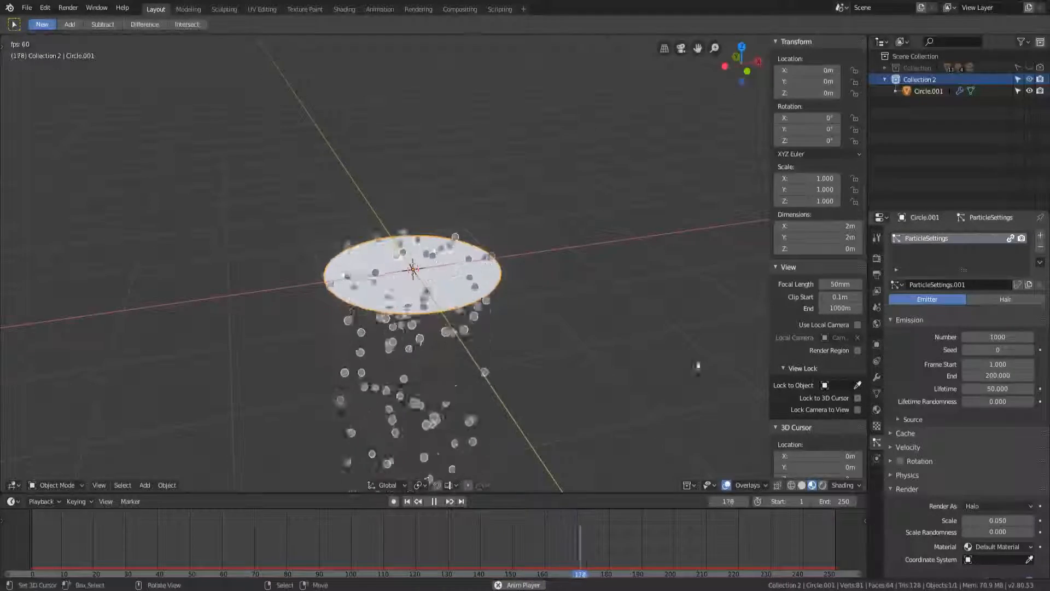
- Set the gravity field weight of the circle's particle system to 0
{"action": "left_click", "coordinate": [891, 488]}
{"action": "left_click", "coordinate": [892, 474]}
{"action": "scroll", "coordinate": [903, 474], "scroll_direction": "down", "scroll_amount": 5}
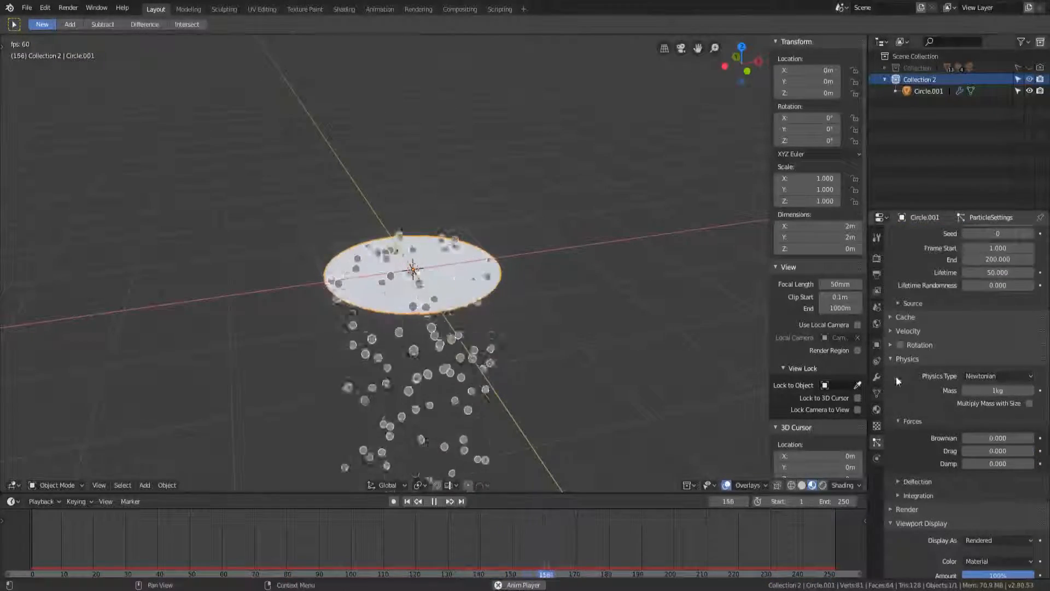
{"action": "left_click", "coordinate": [891, 359]}
{"action": "scroll", "coordinate": [889, 383], "scroll_direction": "up", "scroll_amount": 4}
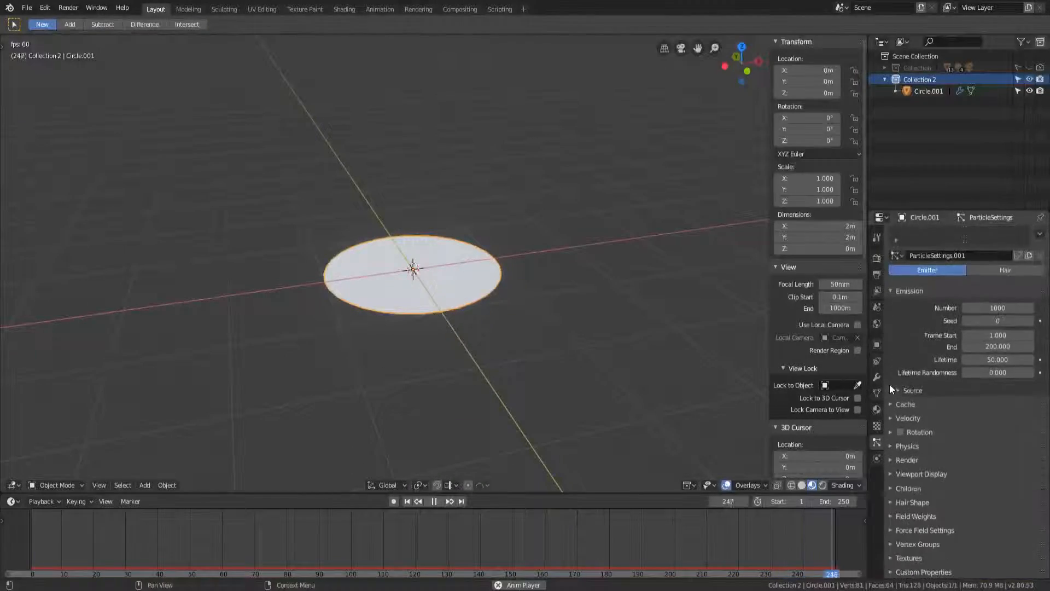
{"action": "left_click", "coordinate": [894, 516]}
{"action": "scroll", "coordinate": [897, 513], "scroll_direction": "down", "scroll_amount": 4}
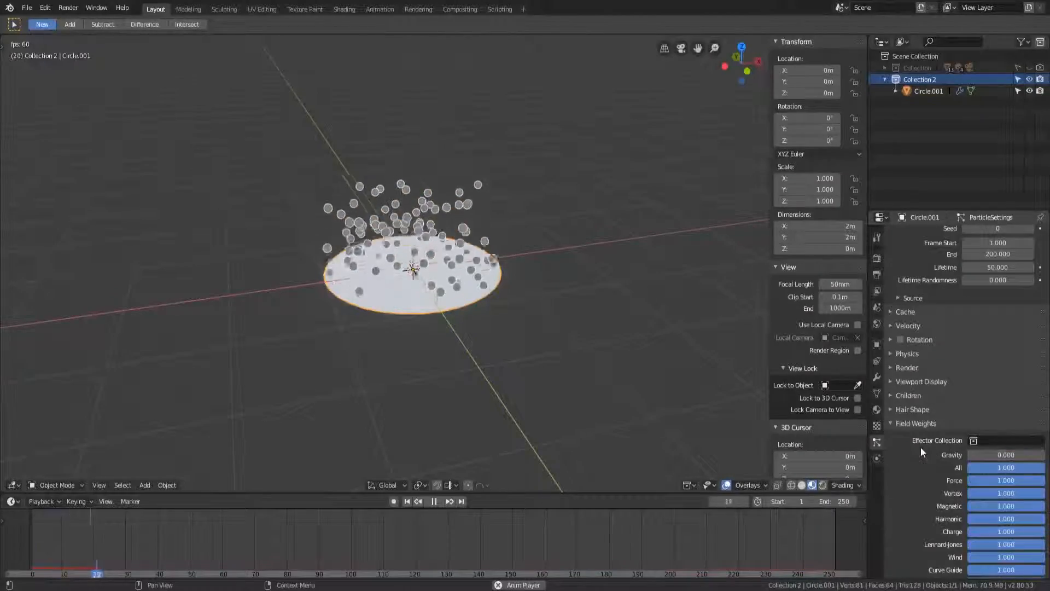
{"action": "mouse_move", "coordinate": [422, 372]}
{"action": "middle_mouse_down"}
{"action": "mouse_move", "coordinate": [418, 325]}
{"action": "mouse_move", "coordinate": [420, 372]}
{"action": "middle_mouse_up"}
{"action": "left_click", "coordinate": [891, 423]}
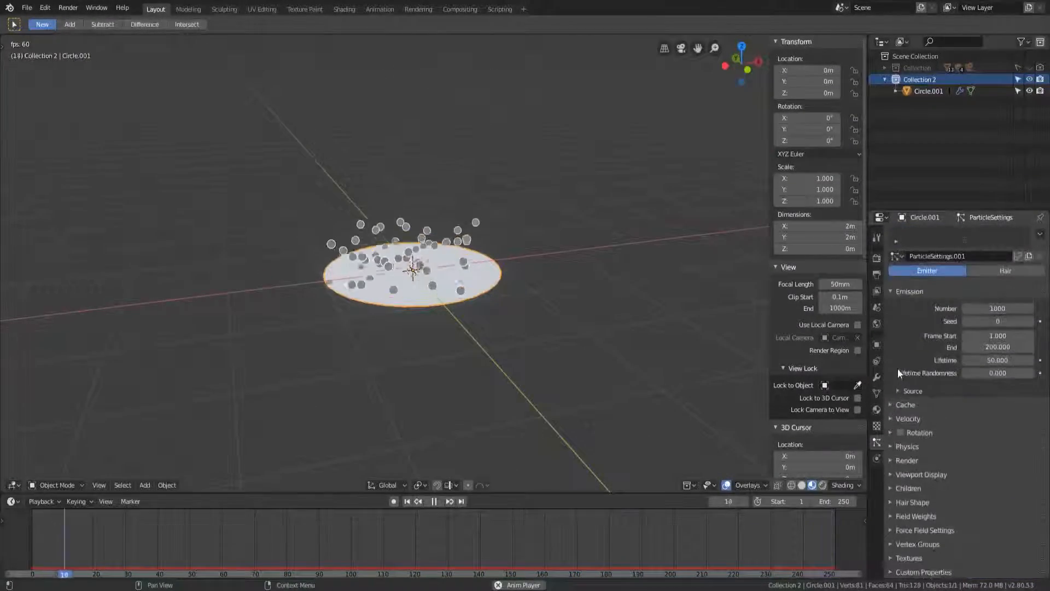
- Examine the particle system's physics and velocity settings, keeping the normal velocity at 1 m/s
{"action": "left_click", "coordinate": [889, 447]}
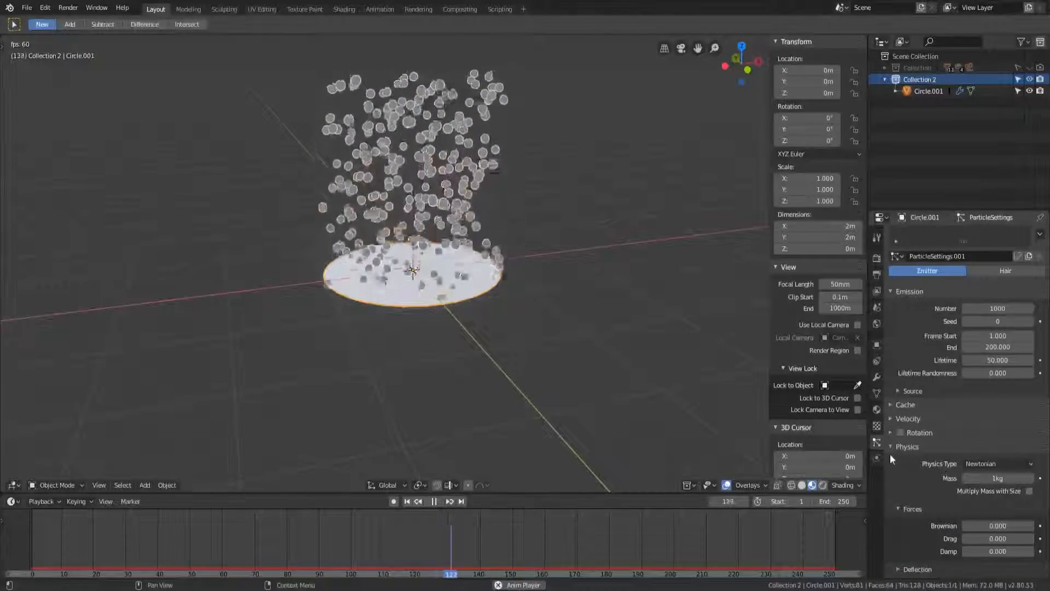
{"action": "left_click", "coordinate": [892, 447]}
{"action": "left_click", "coordinate": [893, 421]}
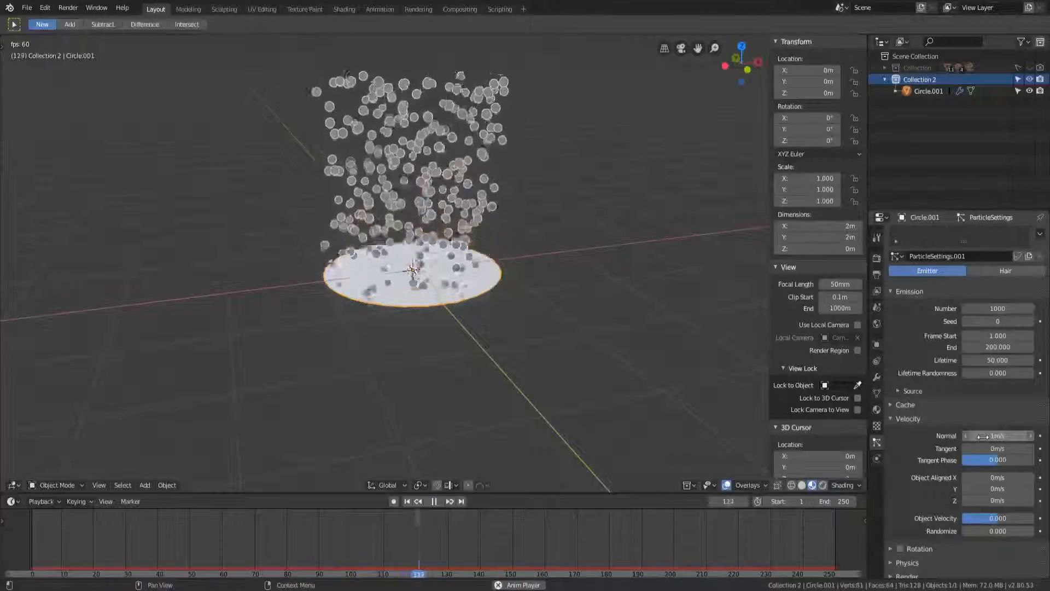
{"action": "mouse_move", "coordinate": [420, 293]}
{"action": "middle_mouse_down"}
{"action": "mouse_move", "coordinate": [416, 239]}
{"action": "mouse_move", "coordinate": [416, 306]}
{"action": "mouse_move", "coordinate": [415, 230]}
{"action": "mouse_move", "coordinate": [416, 306]}
{"action": "middle_mouse_up"}
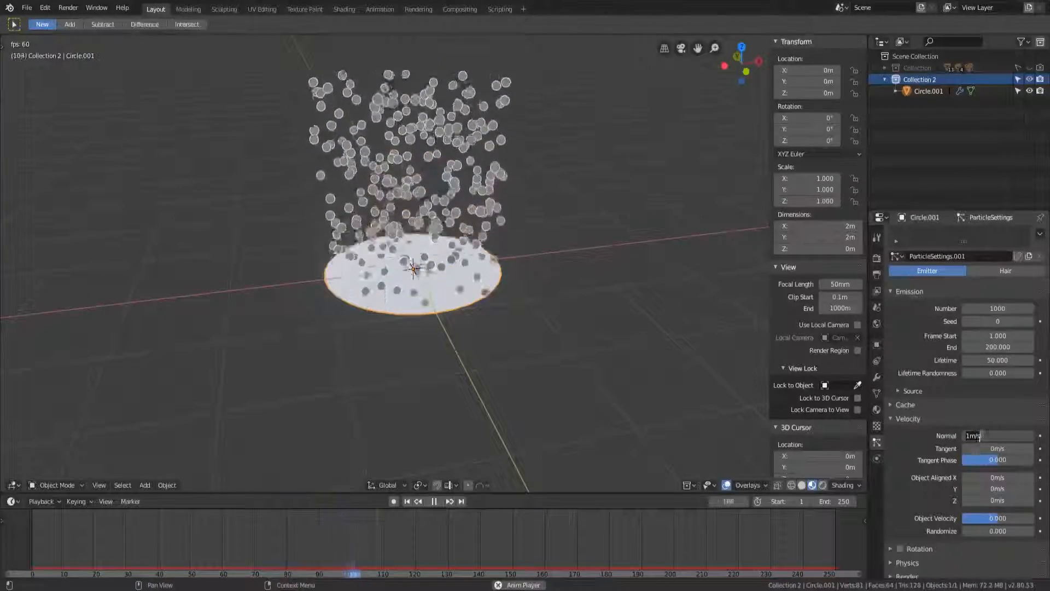
{"action": "key", "text": "Return"}
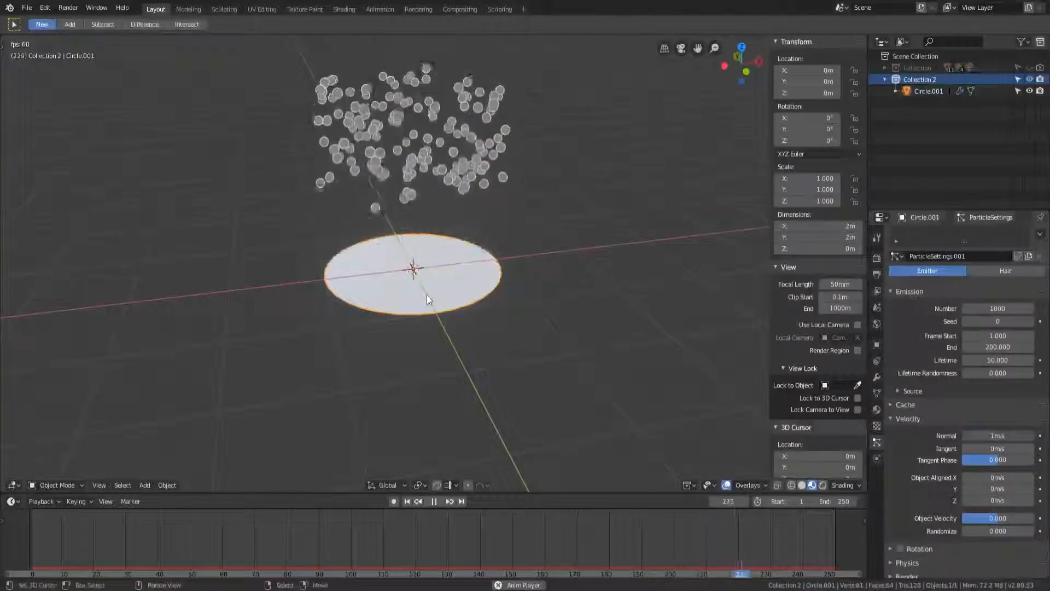
{"action": "middle_click_drag", "start_coordinate": [435, 292], "coordinate": [442, 333]}
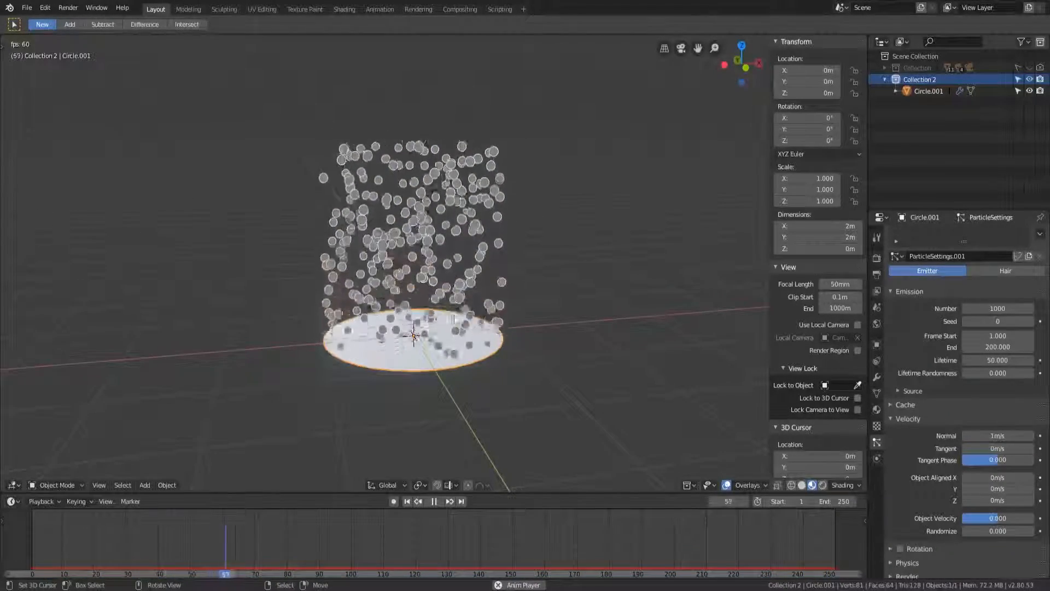
- Move the circle's centre vertex -0.1 m along Z with inverse-square proportional editing, then return to Object Mode
{"action": "middle_click_drag", "start_coordinate": [453, 321], "coordinate": [441, 361]}
{"action": "key", "text": "KP_1"}
{"action": "key", "text": "Tab"}
{"action": "scroll", "coordinate": [444, 329], "scroll_direction": "up", "scroll_amount": 5}
{"action": "scroll", "coordinate": [387, 402], "scroll_direction": "down", "scroll_amount": 3}
{"action": "middle_click_drag", "start_coordinate": [387, 402], "coordinate": [425, 323]}
{"action": "scroll", "coordinate": [413, 333], "scroll_direction": "down", "scroll_amount": 2}
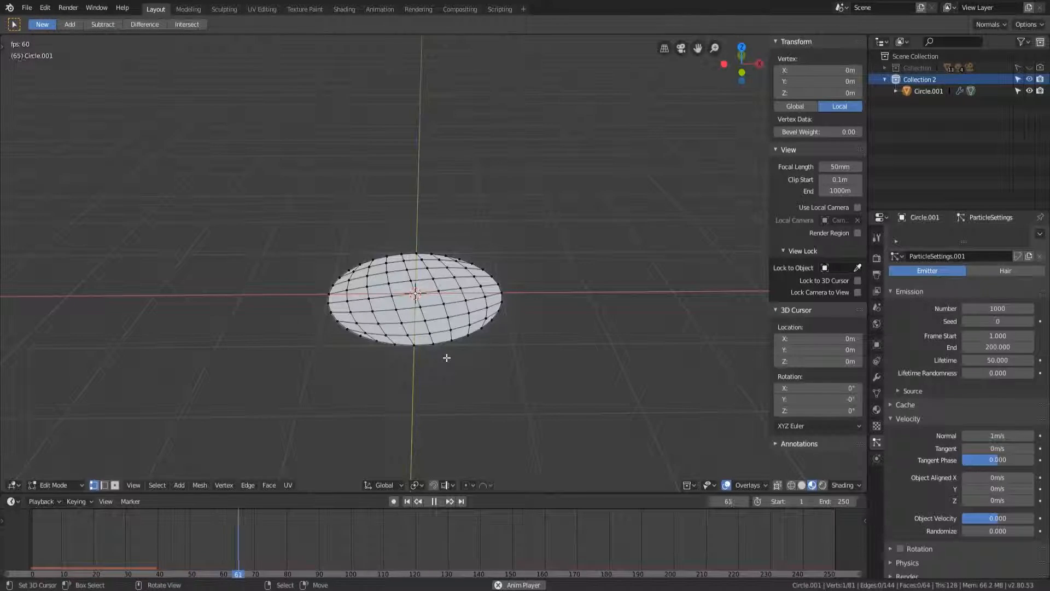
{"action": "key", "text": "g"}
{"action": "key", "text": "z"}
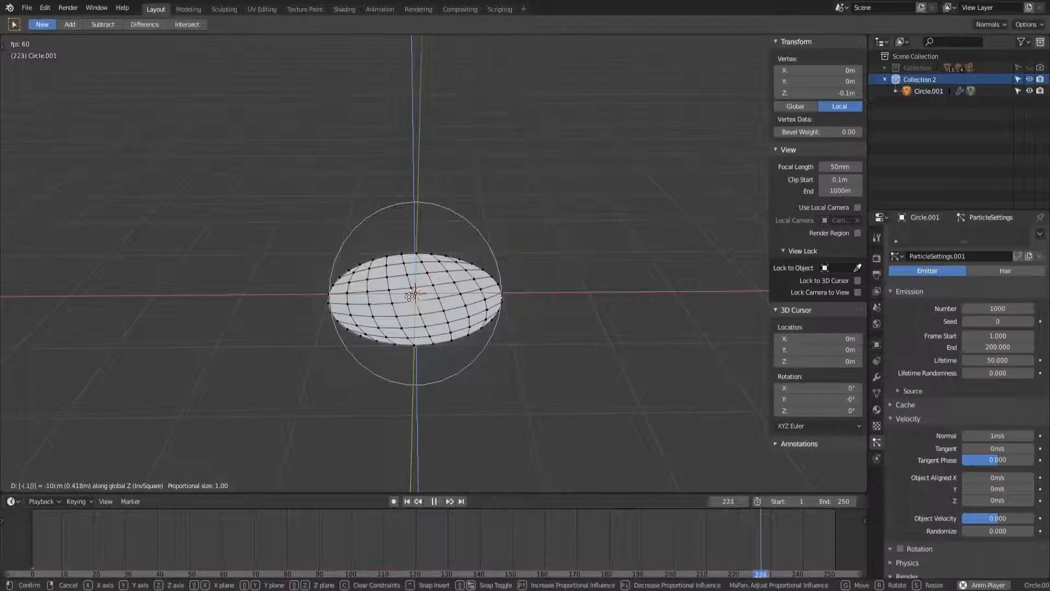
{"action": "left_click", "coordinate": [409, 297]}
{"action": "key", "text": "Tab"}
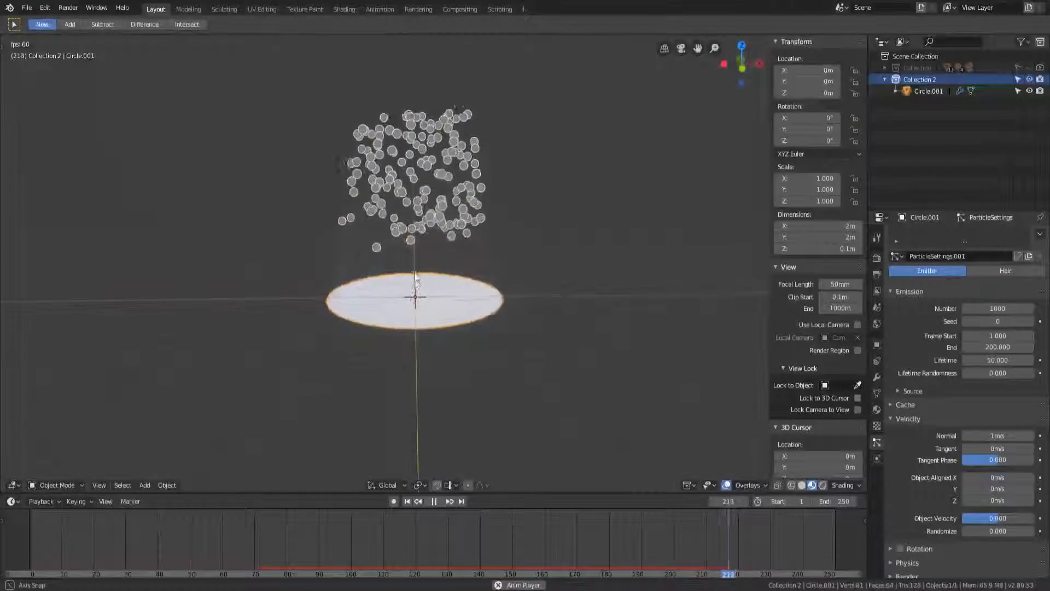
- Lower the centre vertex further along Z with proportional editing so the dish is 0.2 m deep, and check the particle flow
{"action": "key", "text": "Tab"}
{"action": "key", "text": "g"}
{"action": "key", "text": "z"}
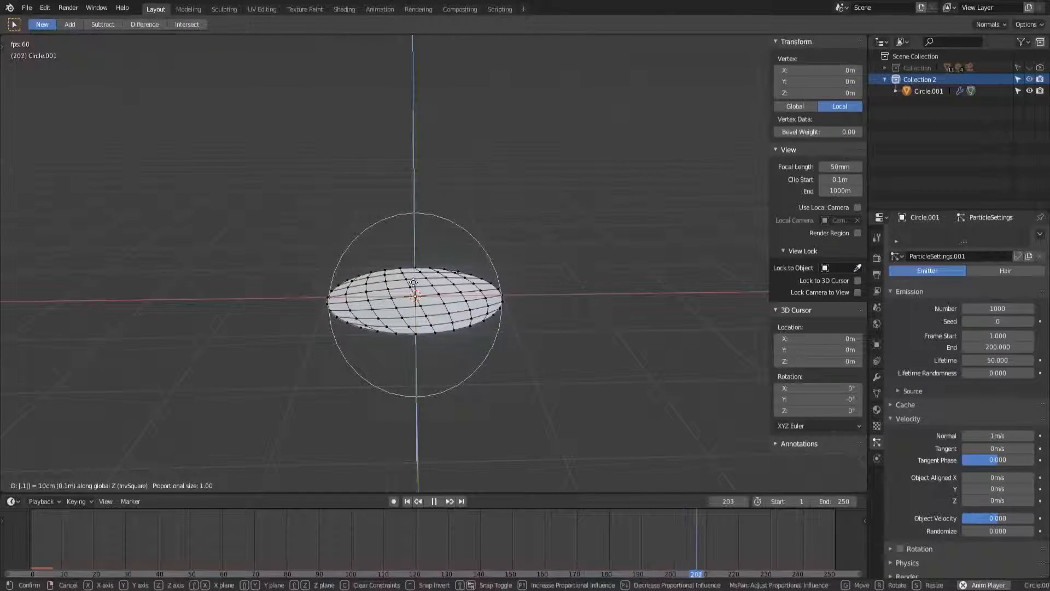
{"action": "left_click", "coordinate": [414, 283]}
{"action": "key", "text": "Tab"}
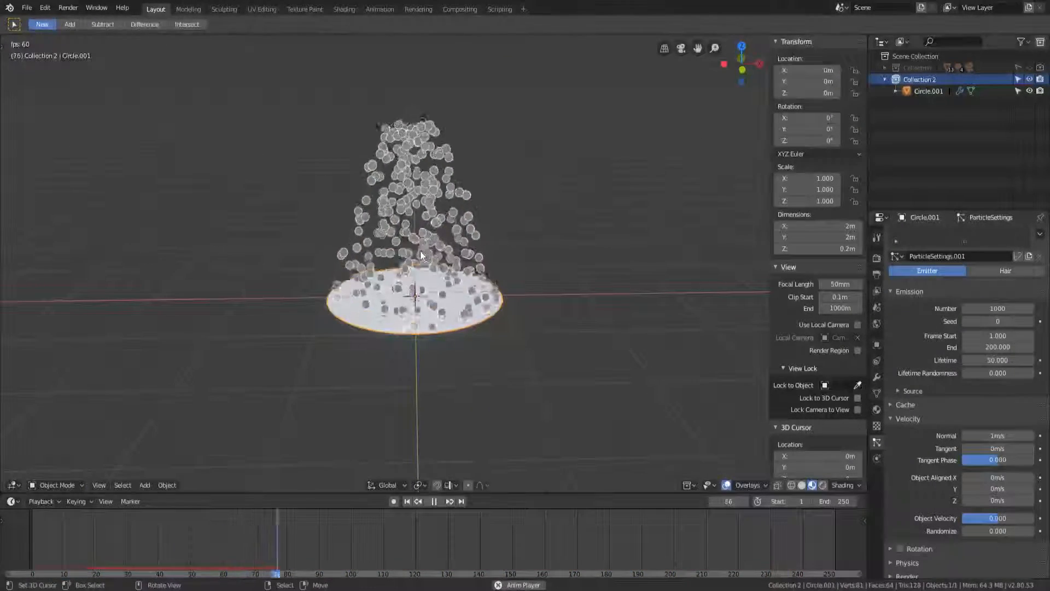
{"action": "middle_click_drag", "start_coordinate": [447, 262], "coordinate": [445, 297]}
{"action": "scroll", "coordinate": [446, 300], "scroll_direction": "down", "scroll_amount": 1}
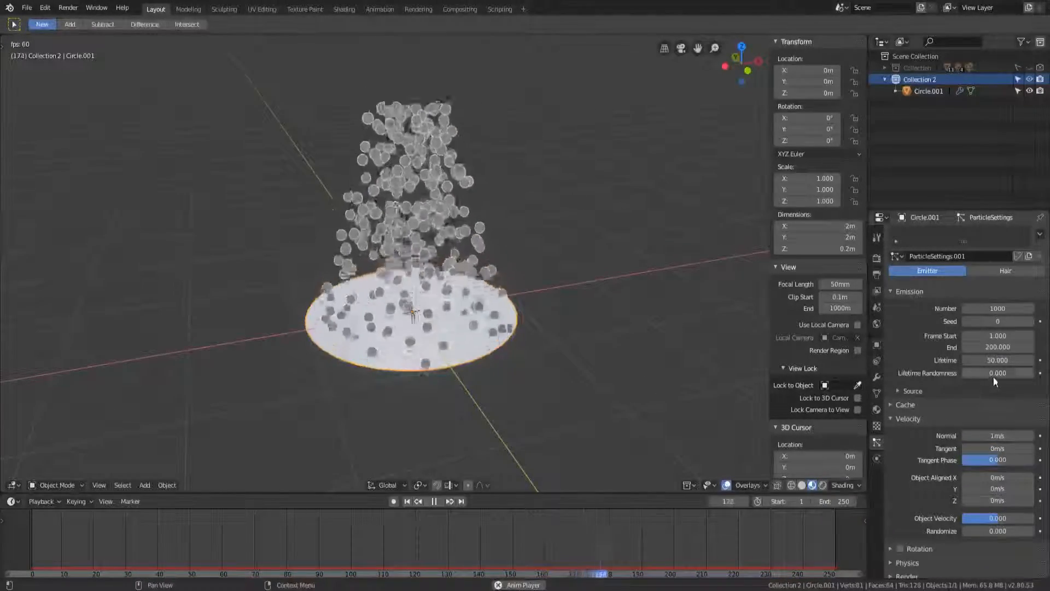
- Set the particles' lifetime randomness to 1.000 and their lifetime to 60
{"action": "left_click_drag", "start_coordinate": [989, 376], "coordinate": [1049, 375]}
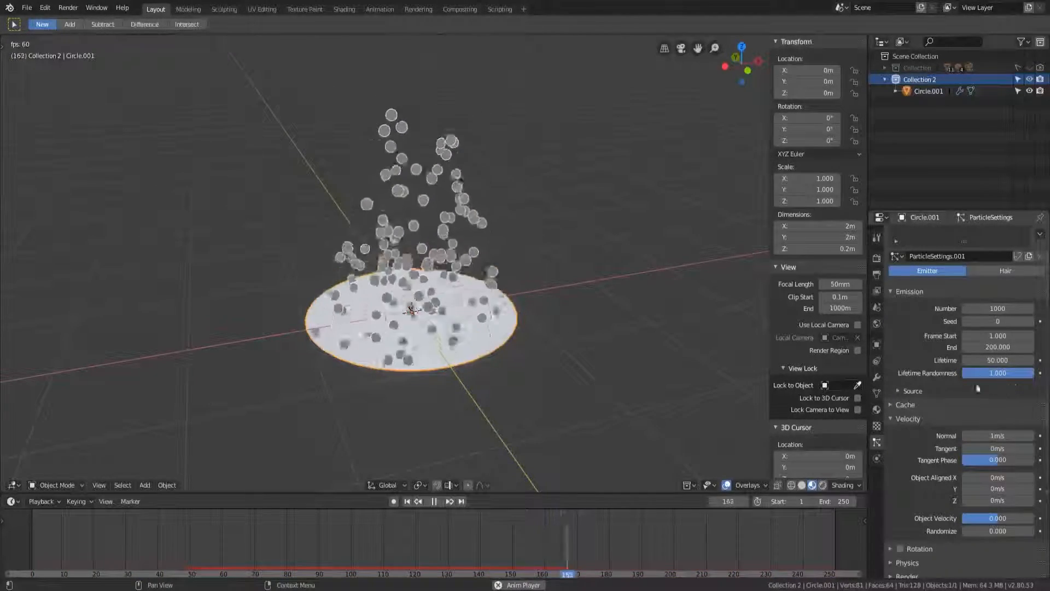
{"action": "left_click", "coordinate": [997, 360]}
{"action": "type", "text": "6"}
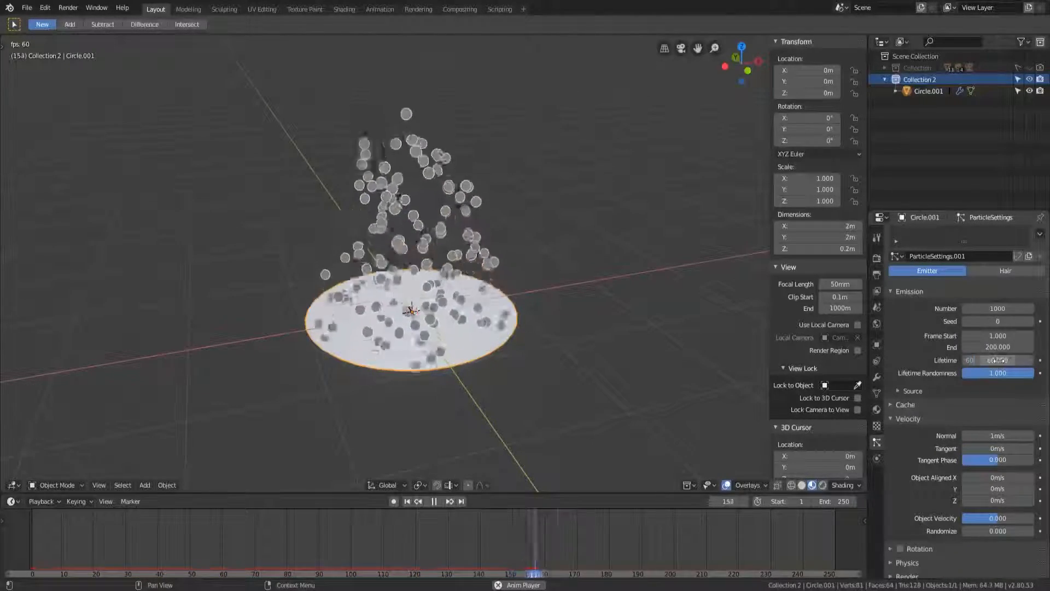
- Finish setting the particle lifetime to 60 and inspect the particle flow from several sides
{"action": "type", "text": "0"}
{"action": "key", "text": "Return"}
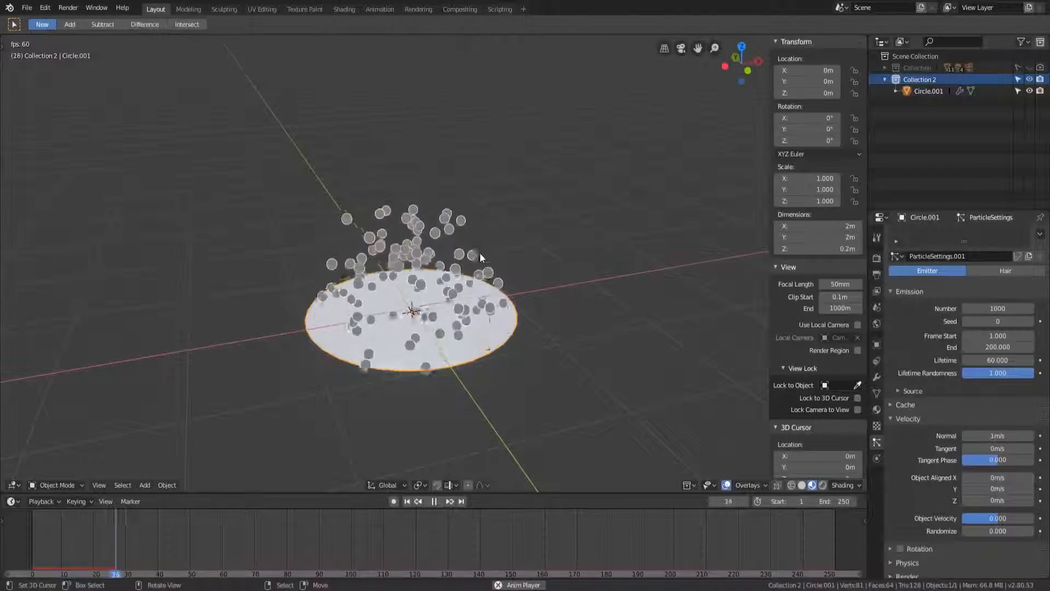
{"action": "middle_click_drag", "start_coordinate": [480, 253], "coordinate": [540, 296]}
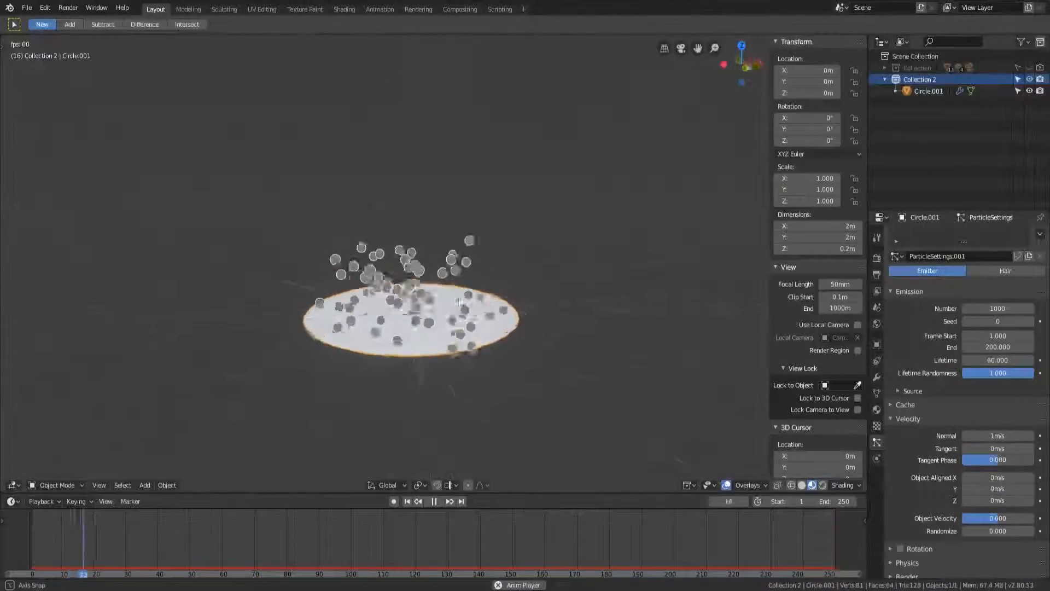
{"action": "middle_click_drag", "start_coordinate": [445, 296], "coordinate": [599, 304]}
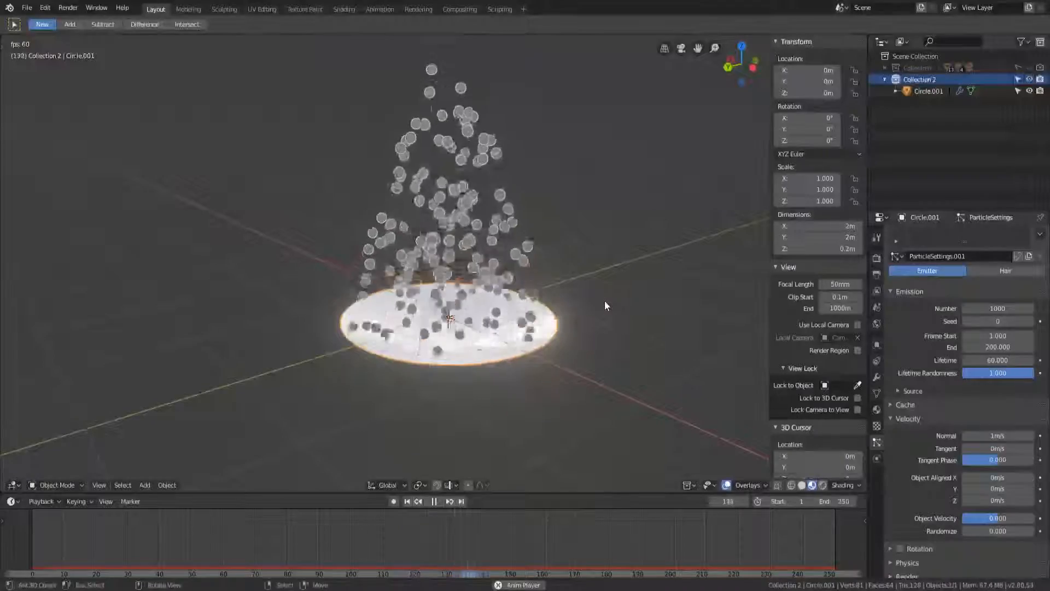
- Turn off Bloom in the Eevee render settings and view the dish emitter from a low angle
{"action": "left_click", "coordinate": [877, 257]}
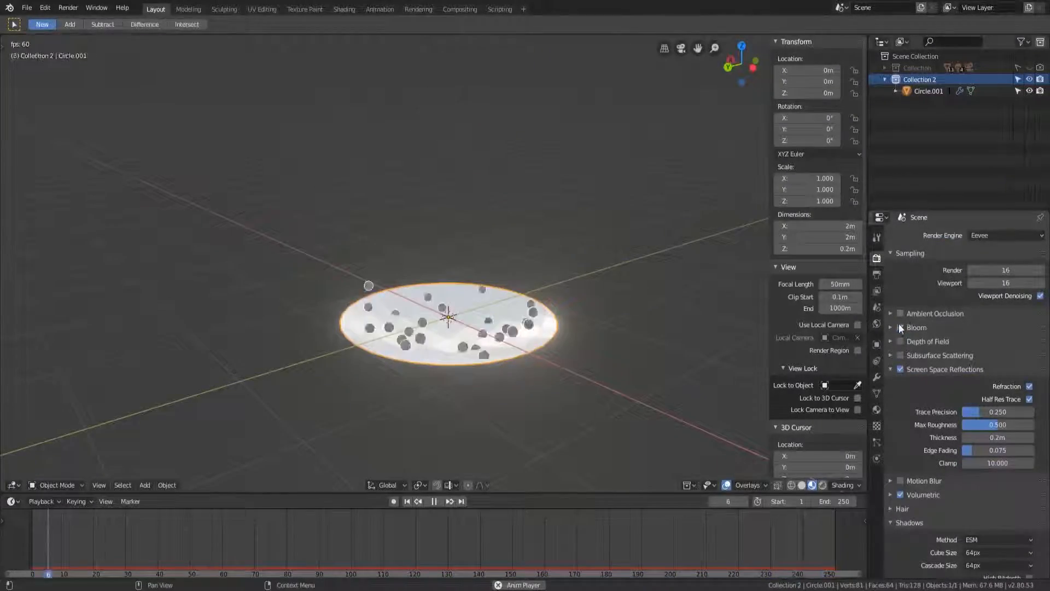
{"action": "left_click", "coordinate": [900, 328]}
{"action": "middle_click_drag", "start_coordinate": [643, 320], "coordinate": [560, 341]}
{"action": "middle_click_drag", "start_coordinate": [422, 319], "coordinate": [416, 320]}
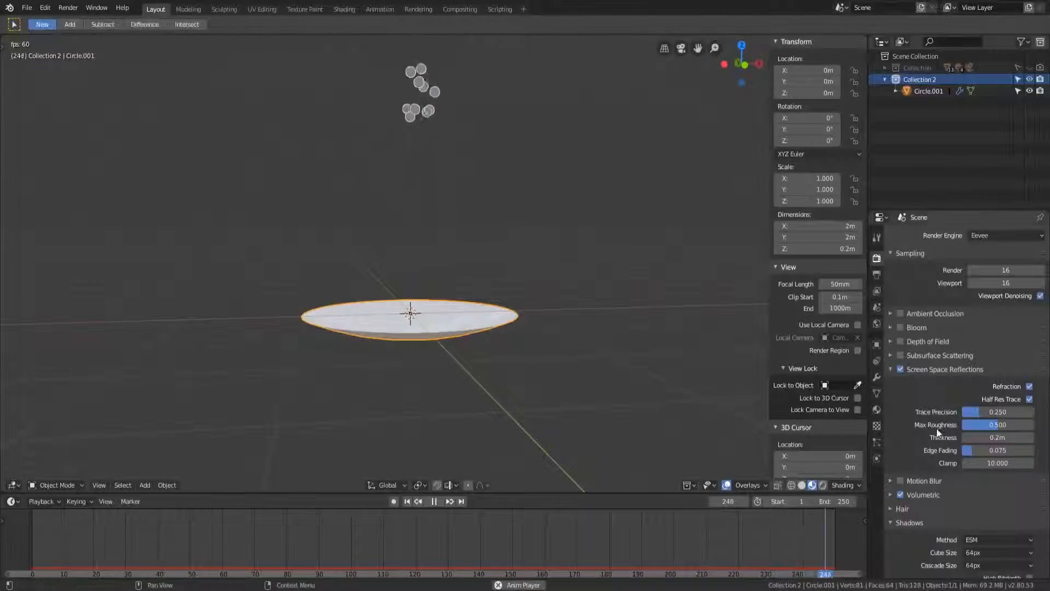
- Set the particles' velocity randomness to 0.2, reduce it to 0.1, and check the rising flow
{"action": "left_click", "coordinate": [877, 442]}
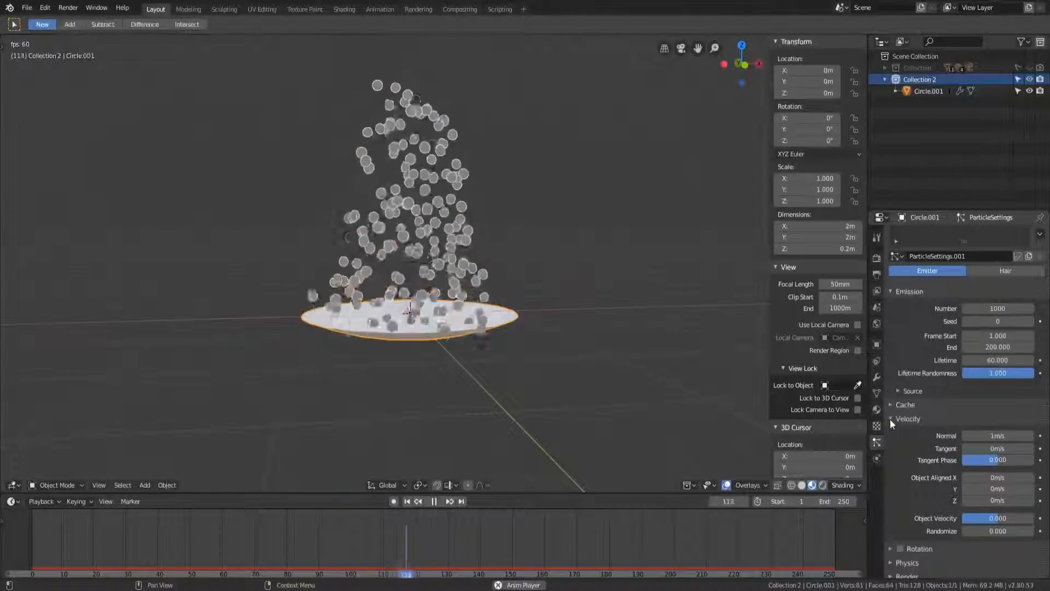
{"action": "left_click_drag", "start_coordinate": [1004, 448], "coordinate": [1025, 448]}
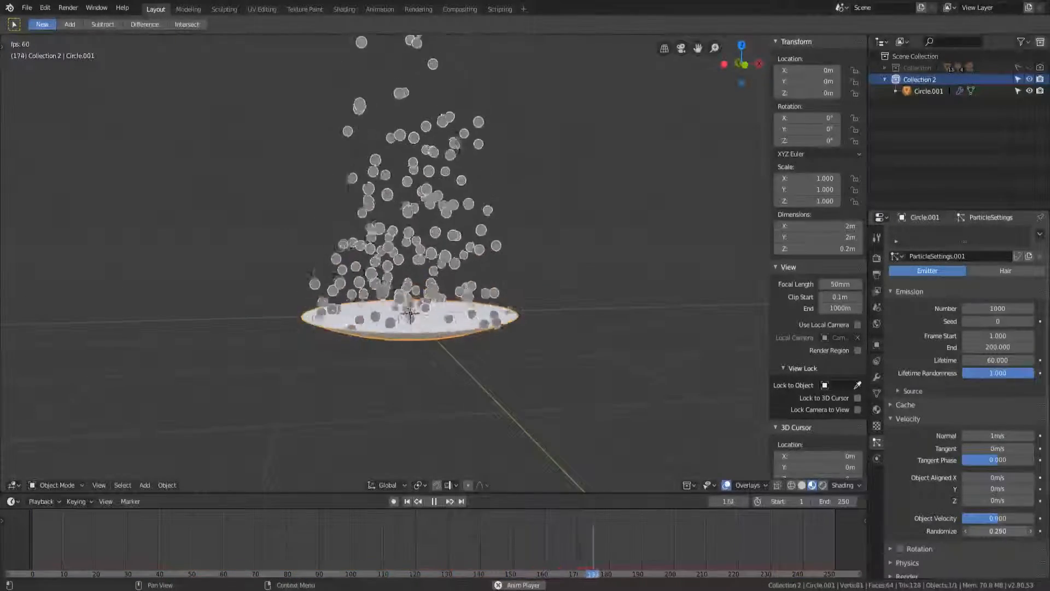
{"action": "left_click", "coordinate": [995, 531]}
{"action": "type", "text": "0.24"}
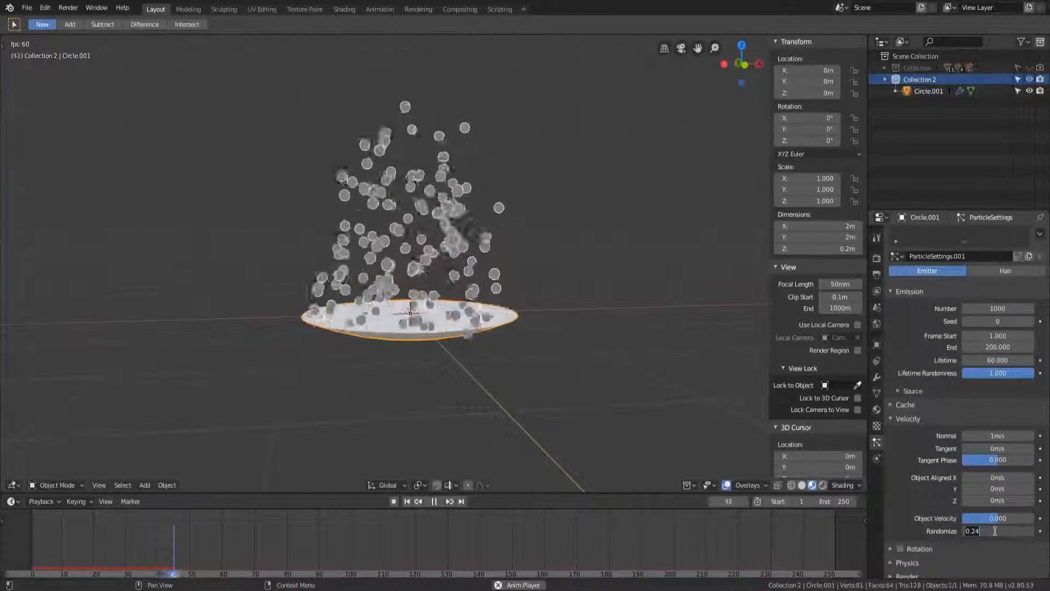
{"action": "key", "text": "BackSpace"}
{"action": "key", "text": "Return"}
{"action": "middle_click_drag", "start_coordinate": [333, 213], "coordinate": [428, 225]}
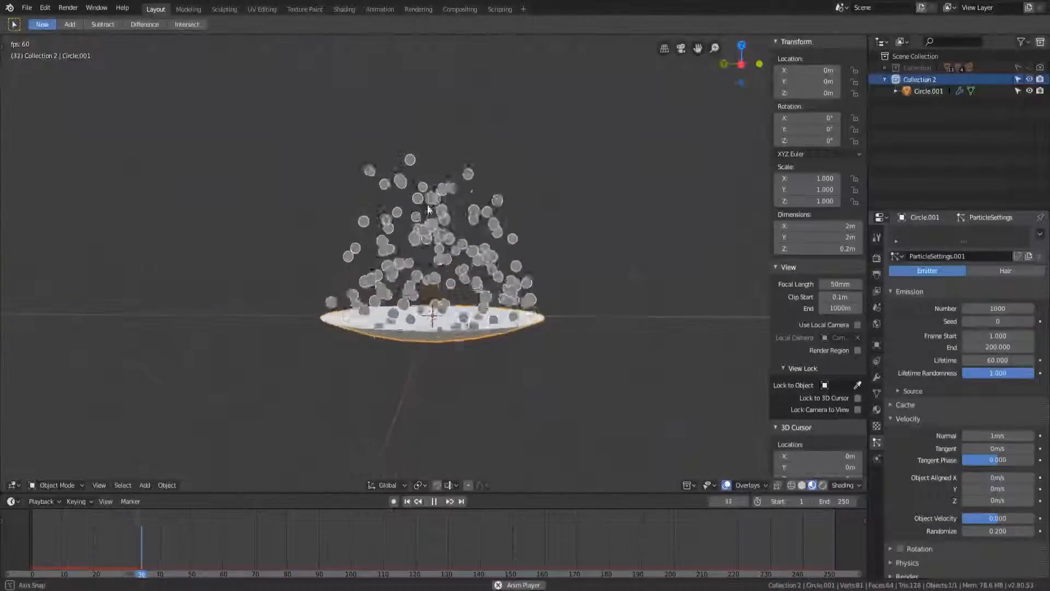
{"action": "scroll", "coordinate": [429, 220], "scroll_direction": "down", "scroll_amount": 5}
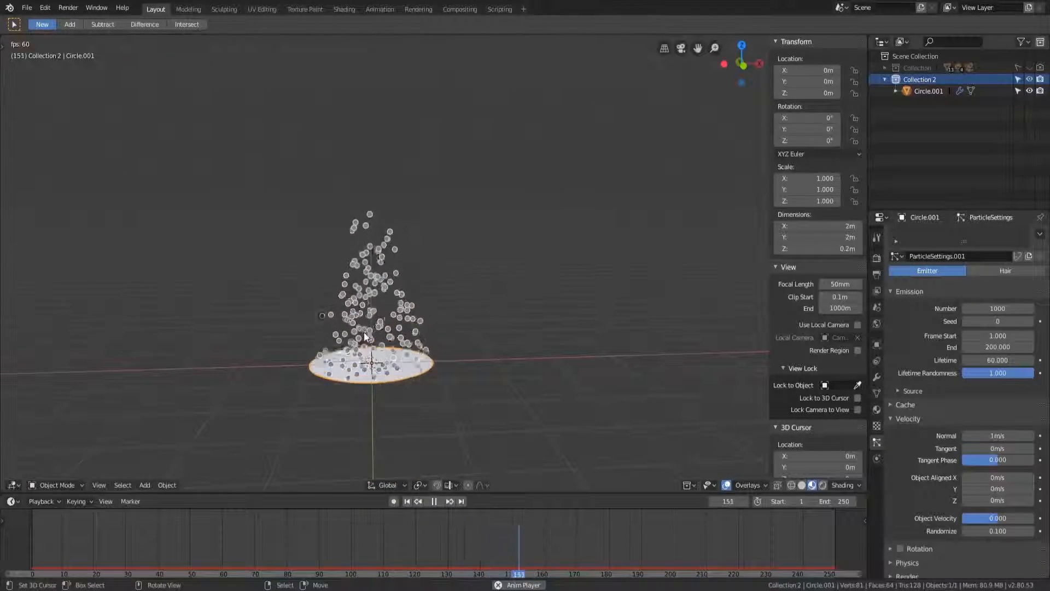
{"action": "middle_click_drag", "start_coordinate": [377, 306], "coordinate": [363, 343]}
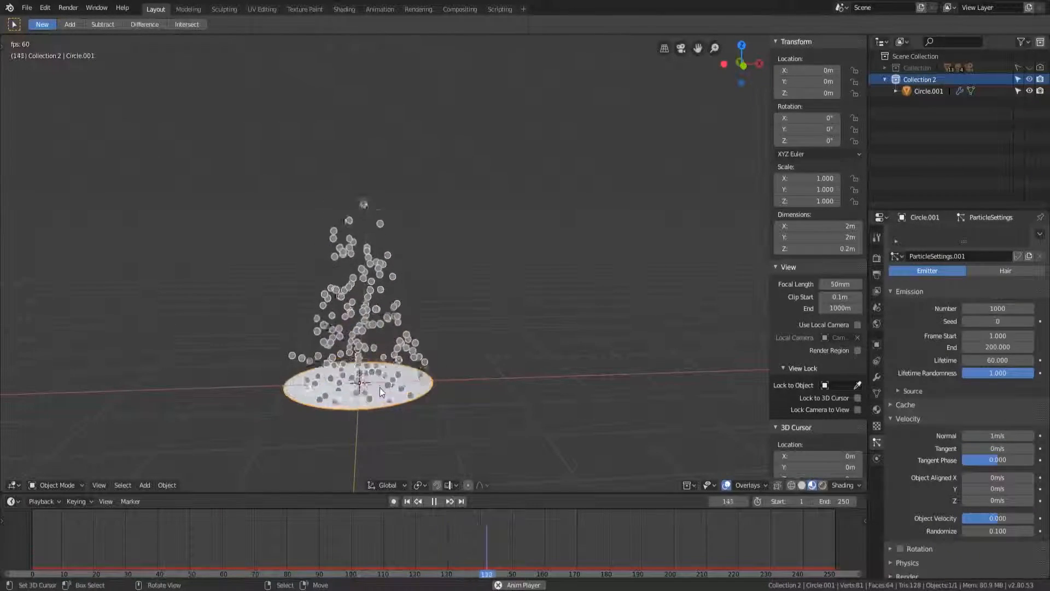
- Add a cube mesh and move it 5 m along X, clear of the emitter
{"action": "key", "text": "shift+a"}
{"action": "mouse_move", "coordinate": [357, 366]}
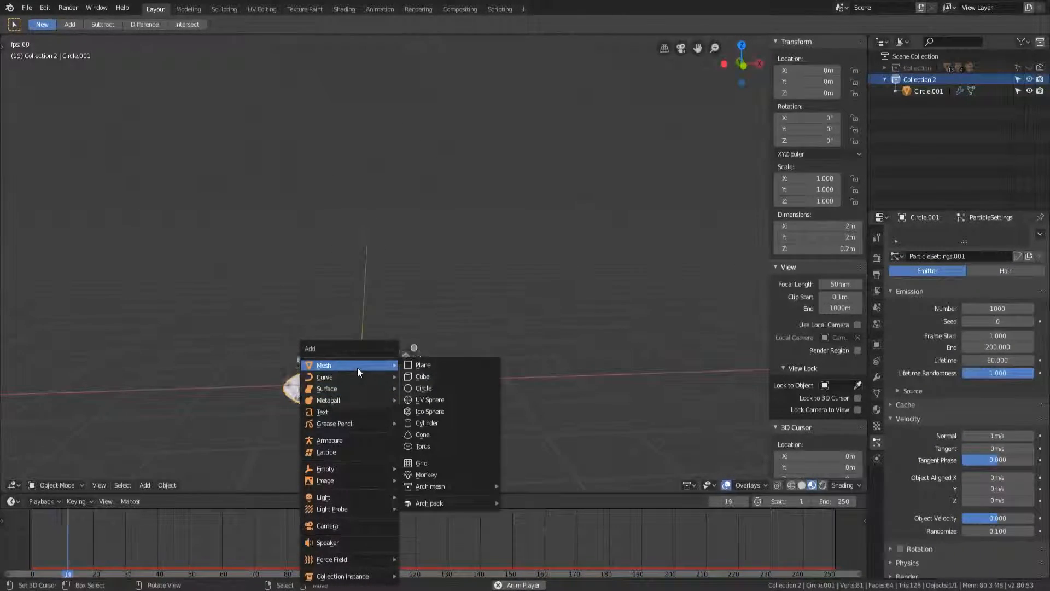
{"action": "left_click", "coordinate": [411, 377]}
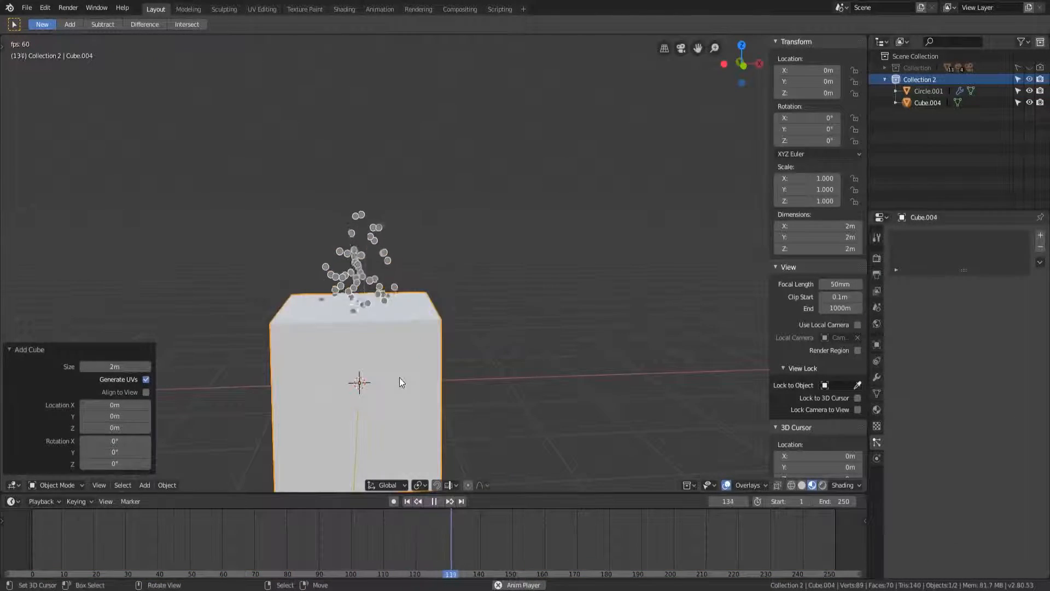
{"action": "key", "text": "g"}
{"action": "key", "text": "z"}
{"action": "key", "text": "x"}
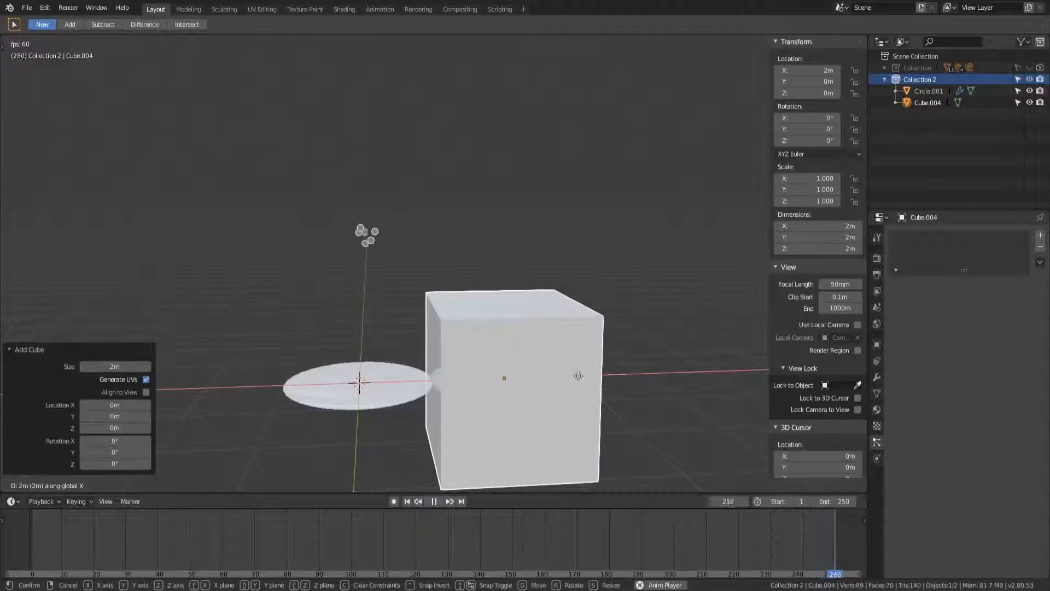
{"action": "left_click", "coordinate": [756, 361]}
- Split the viewport in two and, in front view, duplicate the cube twice along X at 3 m spacing
{"action": "middle_click_drag", "start_coordinate": [690, 372], "coordinate": [474, 309], "text": "shift"}
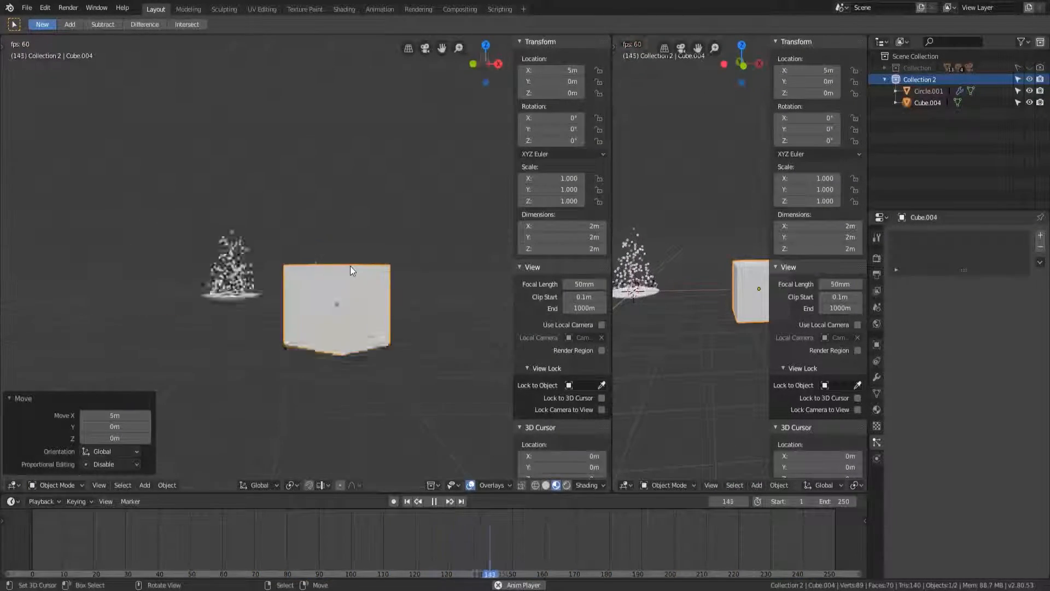
{"action": "key", "text": "KP_1"}
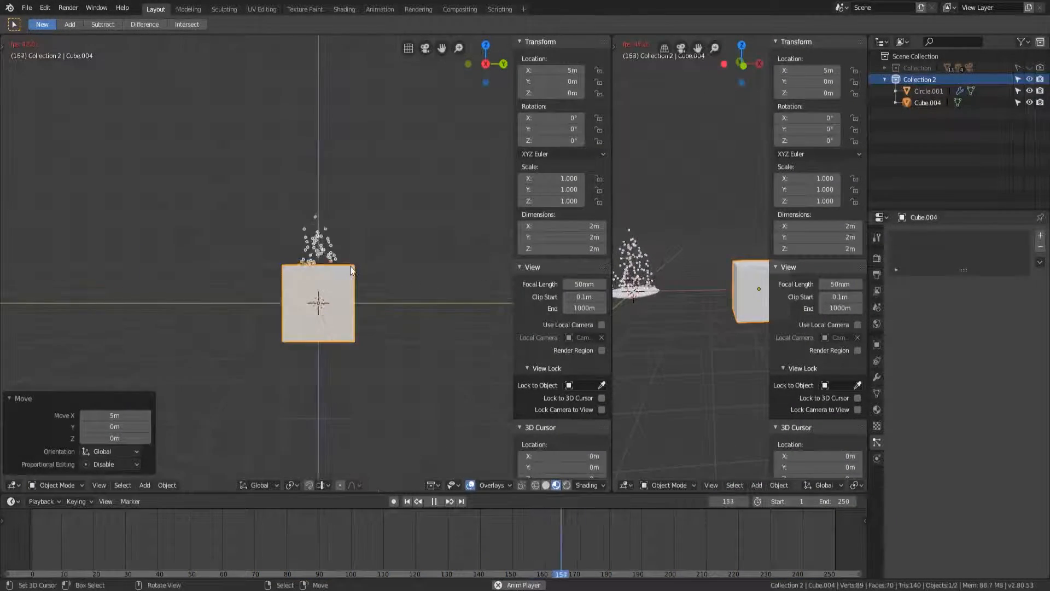
{"action": "key", "text": "shift+d"}
{"action": "key", "text": "3"}
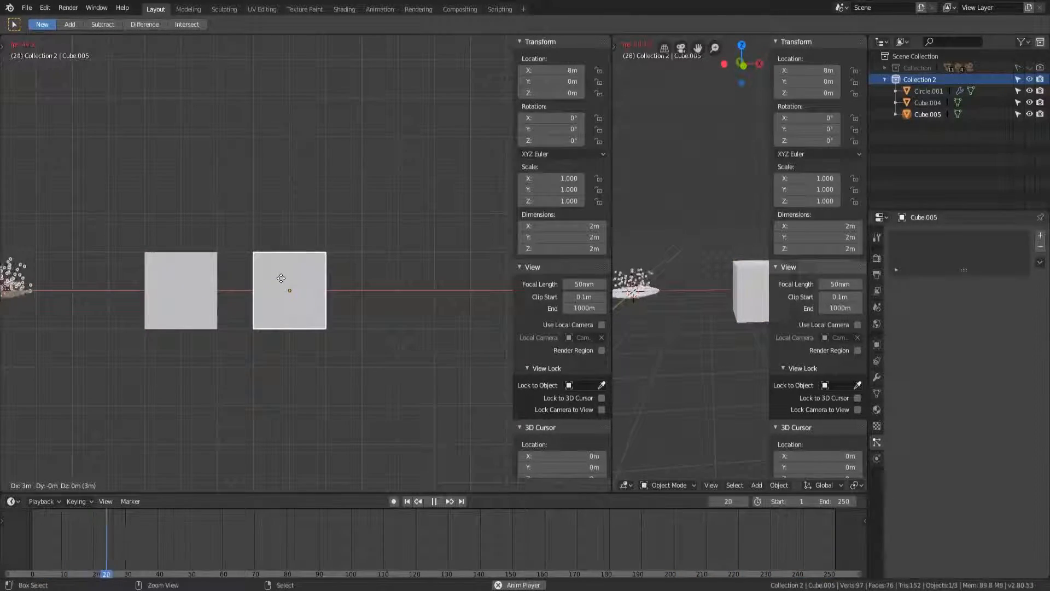
{"action": "key", "text": "Return"}
{"action": "key", "text": "shift+r"}
{"action": "scroll", "coordinate": [308, 282], "scroll_direction": "down", "scroll_amount": 2}
{"action": "middle_click_drag", "start_coordinate": [380, 283], "coordinate": [379, 238]}
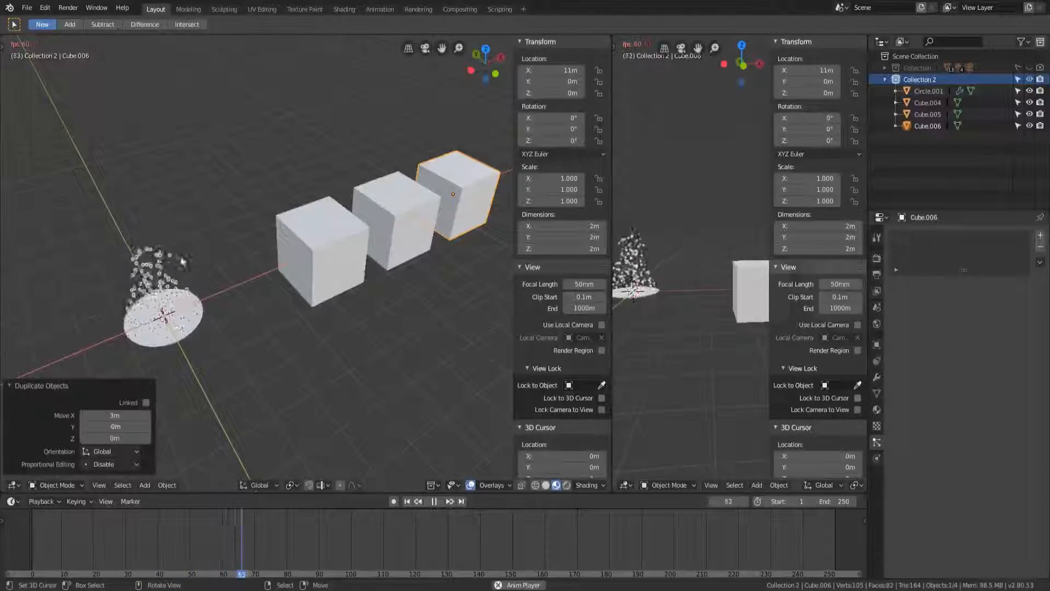
- Create a new material on the cube nearest the emitter and switch the second viewport to the Shader Editor
{"action": "scroll", "coordinate": [254, 234], "scroll_direction": "up", "scroll_amount": 2}
{"action": "left_click", "coordinate": [254, 237]}
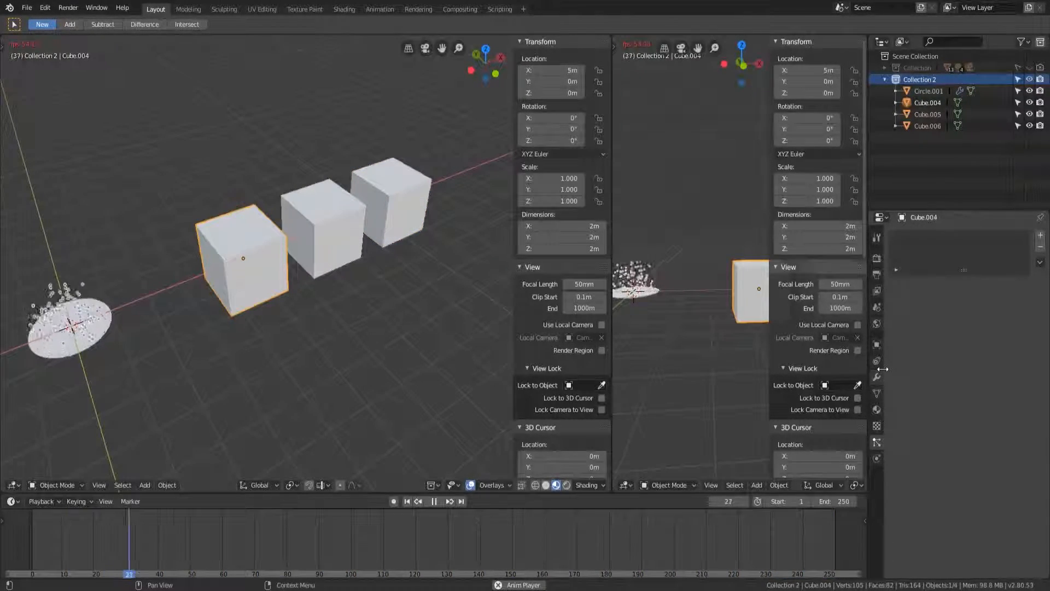
{"action": "left_click", "coordinate": [877, 411]}
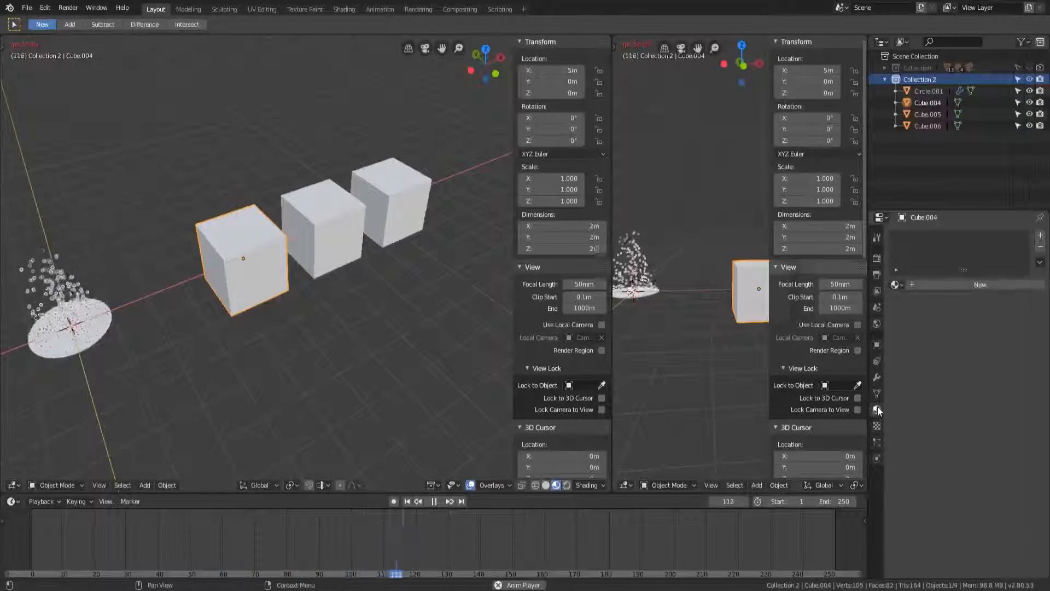
{"action": "left_click", "coordinate": [937, 284]}
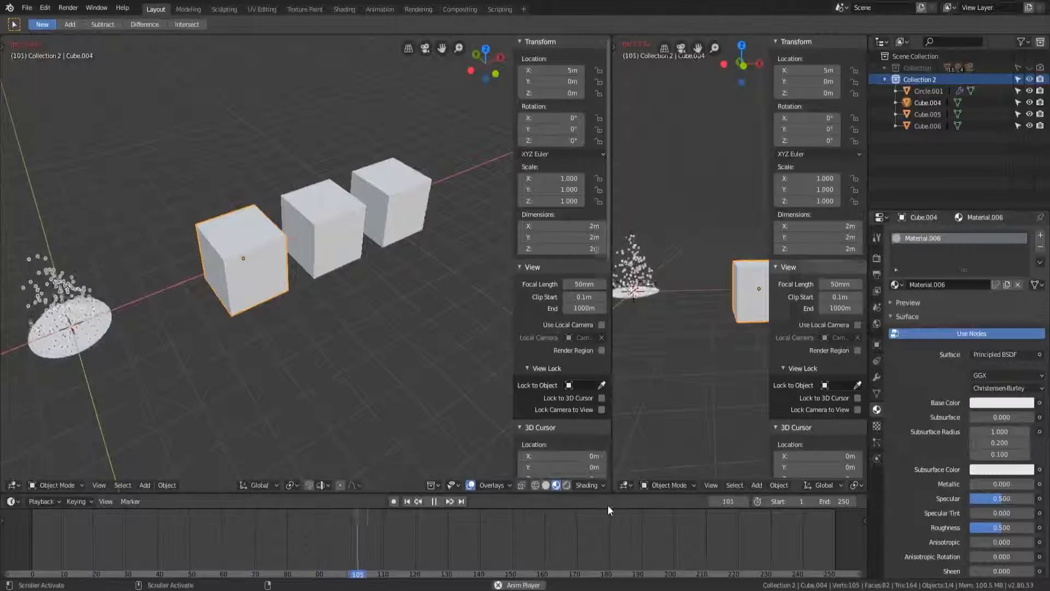
{"action": "left_click", "coordinate": [625, 484]}
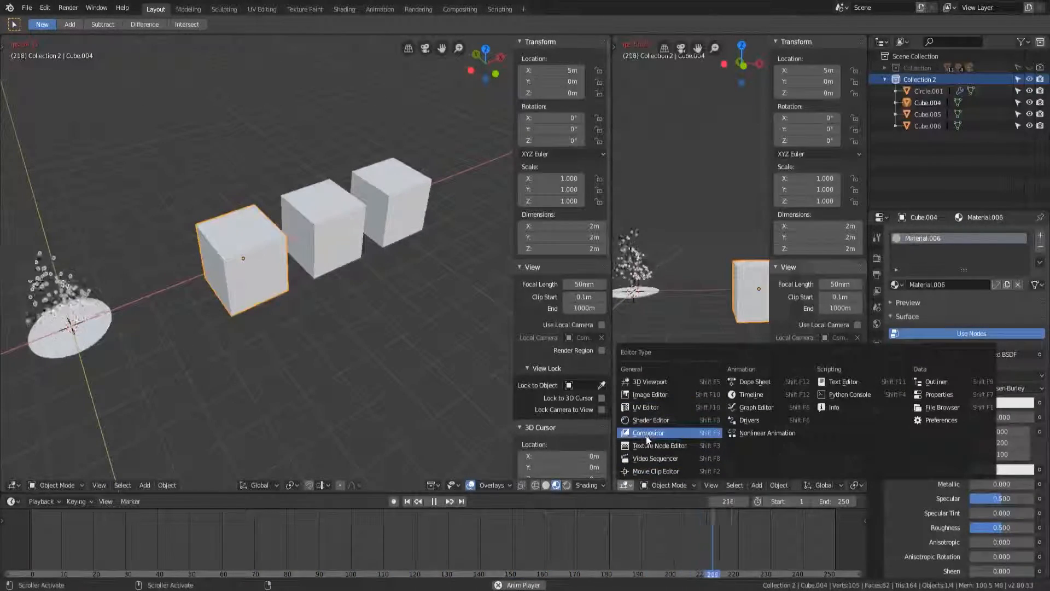
{"action": "left_click", "coordinate": [649, 420]}
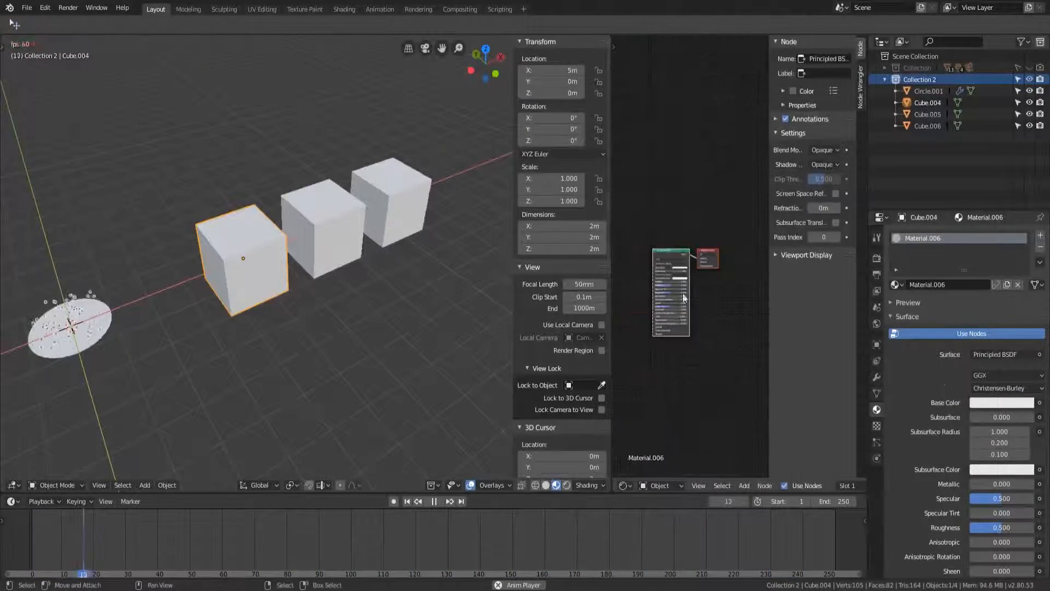
- Replace the first cube's Principled BSDF with a Diffuse BSDF linked to the material output's Surface, and open its colour
{"action": "scroll", "coordinate": [664, 257], "scroll_direction": "up", "scroll_amount": 3}
{"action": "key", "text": "x"}
{"action": "key", "text": "shift+a"}
{"action": "left_click", "coordinate": [664, 256]}
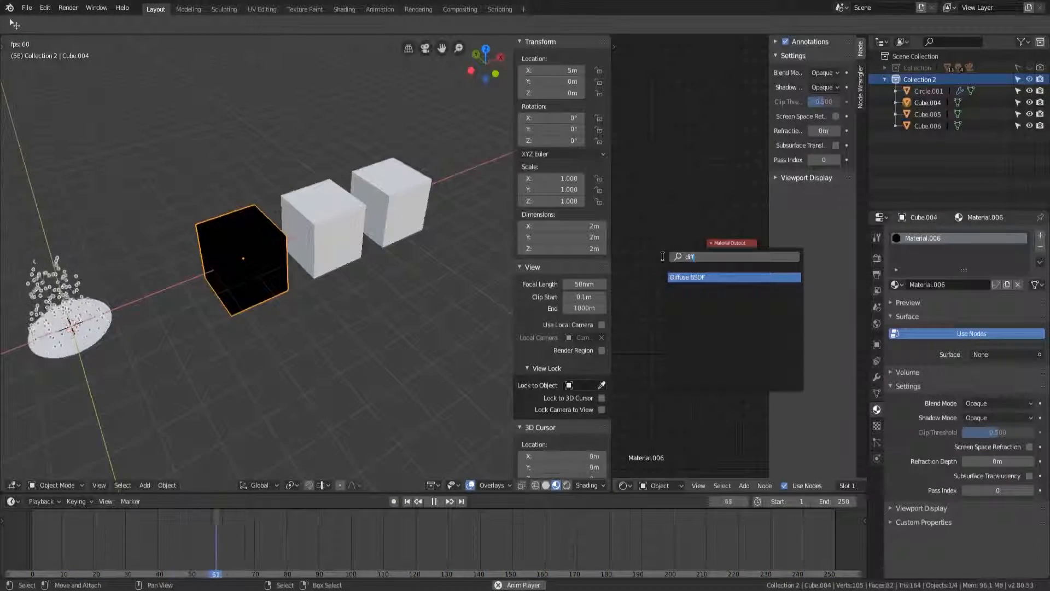
{"action": "type", "text": "diff"}
{"action": "key", "text": "Return"}
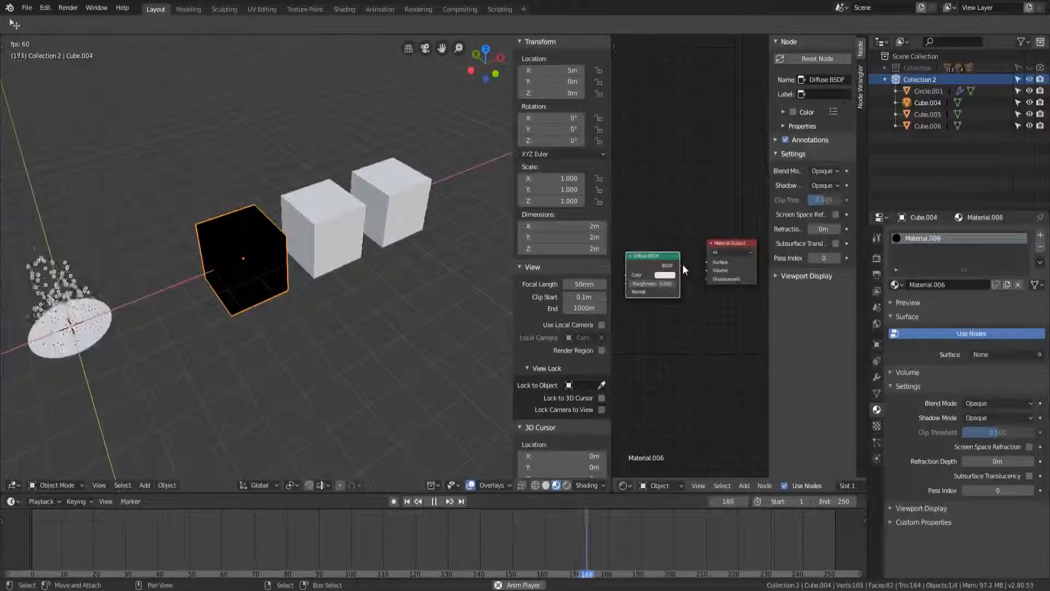
{"action": "left_click_drag", "start_coordinate": [707, 265], "coordinate": [707, 262]}
{"action": "left_click", "coordinate": [665, 275]}
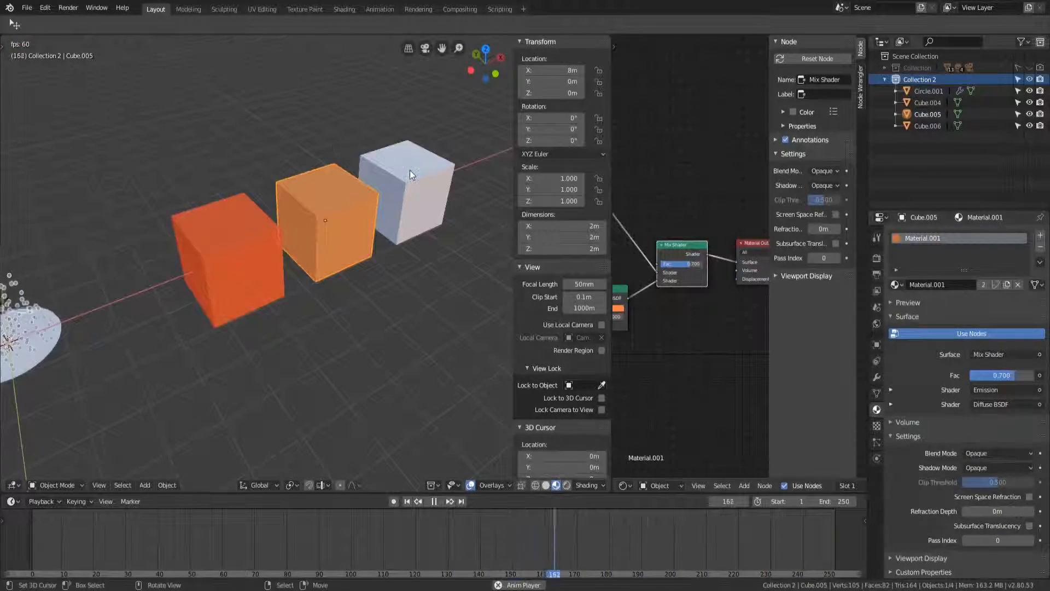
- Assign the existing Material.003 to the cube farthest from the emitter
{"action": "left_click", "coordinate": [409, 169]}
{"action": "left_click", "coordinate": [895, 283]}
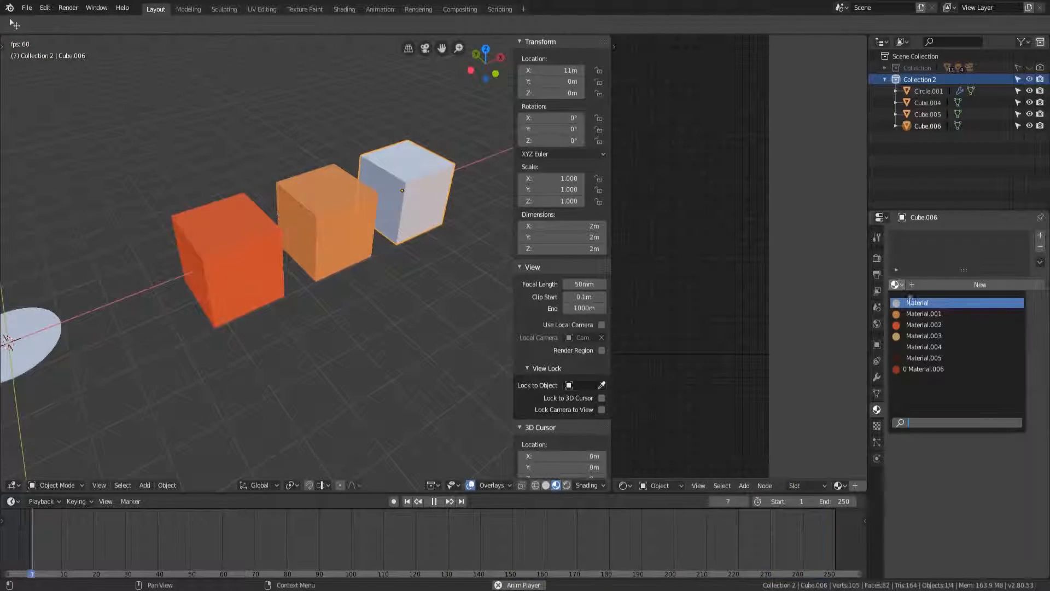
{"action": "left_click", "coordinate": [930, 328]}
{"action": "scroll", "coordinate": [302, 281], "scroll_direction": "down", "scroll_amount": 3}
{"action": "scroll", "coordinate": [302, 280], "scroll_direction": "up", "scroll_amount": 3}
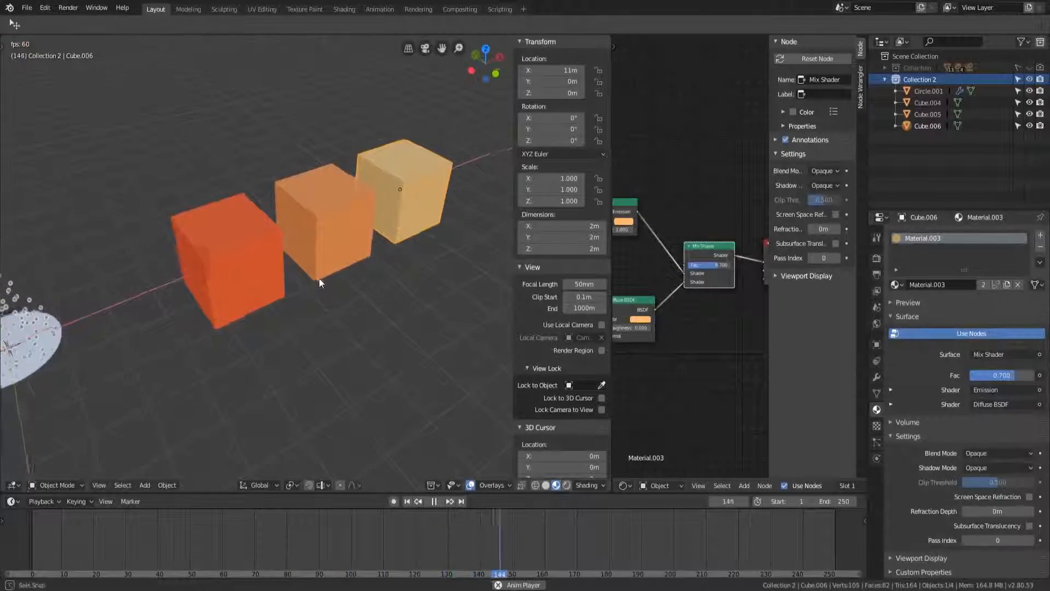
- Hide the node editor's sidebar and examine the Emission and Diffuse mix in Material.003 and the three coloured cubes
{"action": "middle_click_drag", "start_coordinate": [317, 278], "coordinate": [376, 280]}
{"action": "scroll", "coordinate": [729, 360], "scroll_direction": "down", "scroll_amount": 2}
{"action": "mouse_move", "coordinate": [733, 339]}
{"action": "middle_mouse_down"}
{"action": "mouse_move", "coordinate": [677, 321]}
{"action": "mouse_move", "coordinate": [722, 329]}
{"action": "middle_mouse_up"}
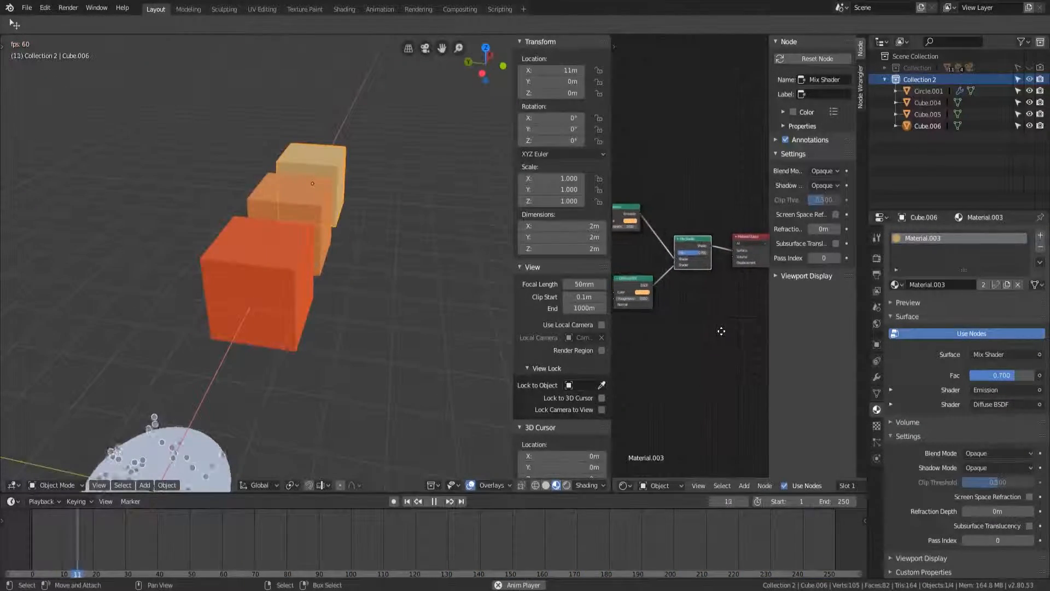
{"action": "key", "text": "n"}
{"action": "scroll", "coordinate": [720, 311], "scroll_direction": "up", "scroll_amount": 2}
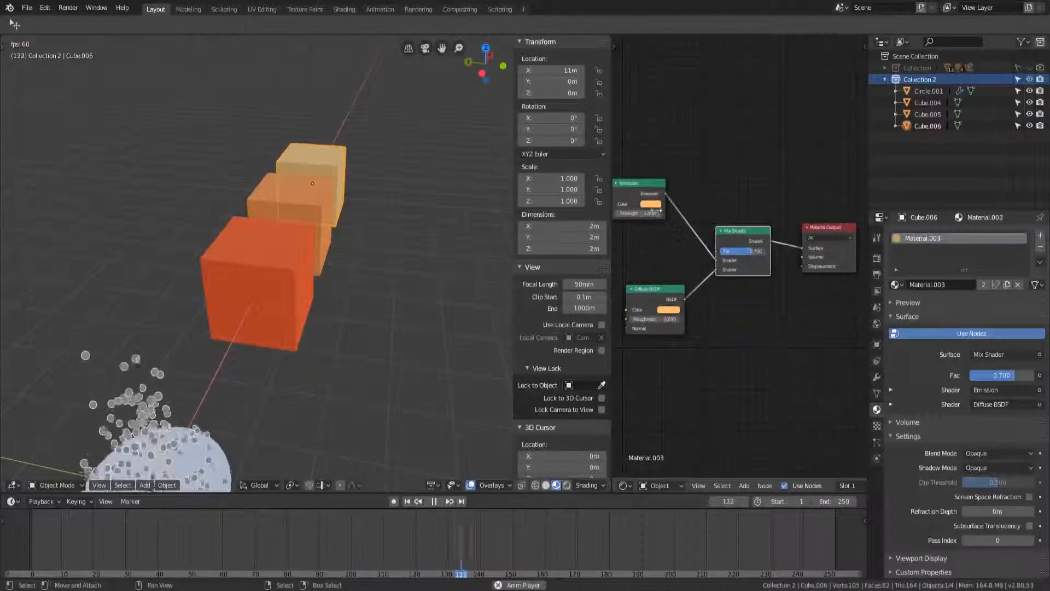
{"action": "middle_click_drag", "start_coordinate": [382, 303], "coordinate": [360, 317]}
{"action": "scroll", "coordinate": [366, 272], "scroll_direction": "down", "scroll_amount": 2}
{"action": "scroll", "coordinate": [368, 271], "scroll_direction": "up", "scroll_amount": 5}
{"action": "scroll", "coordinate": [339, 438], "scroll_direction": "down", "scroll_amount": 8}
{"action": "scroll", "coordinate": [279, 466], "scroll_direction": "up", "scroll_amount": 2}
{"action": "scroll", "coordinate": [278, 442], "scroll_direction": "down", "scroll_amount": 2}
{"action": "scroll", "coordinate": [230, 383], "scroll_direction": "up", "scroll_amount": 3}
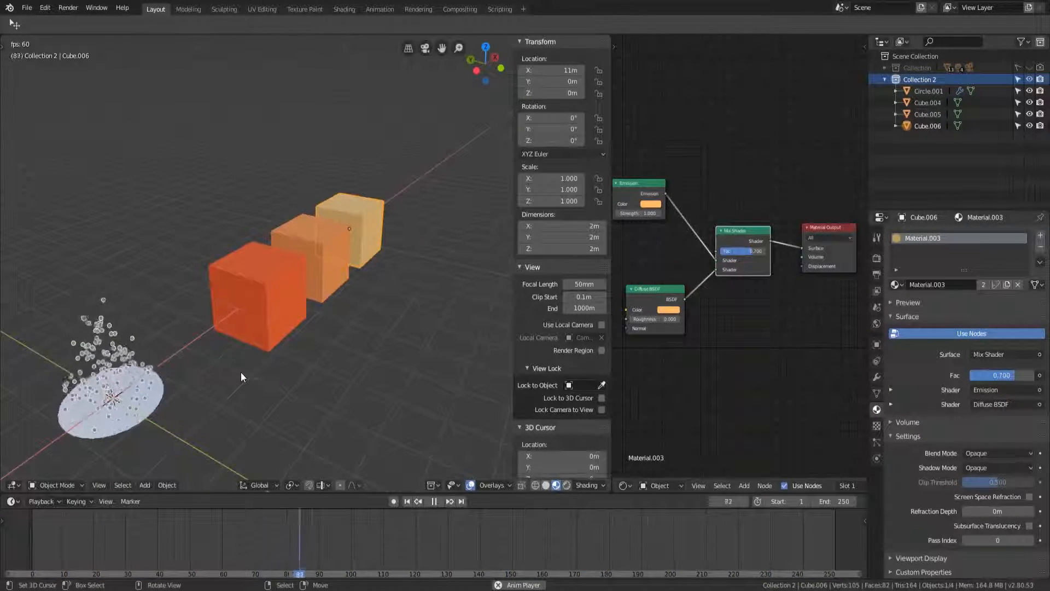
- On the red cube, link Emission directly to the material output's Surface, compare the look, and restore the Mix Shader link with Fac 0.000
{"action": "left_click", "coordinate": [269, 253]}
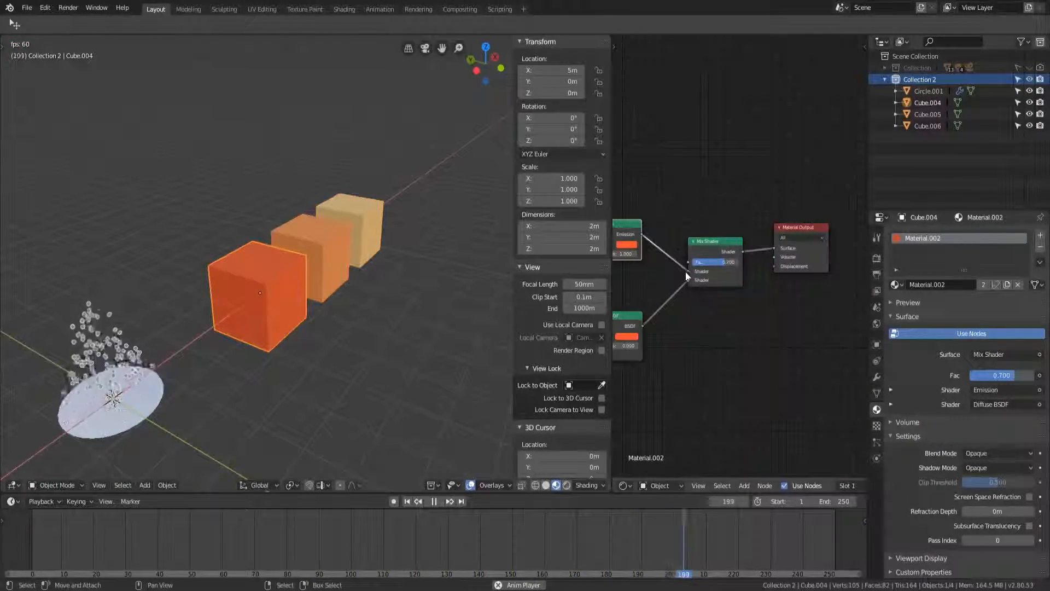
{"action": "left_click_drag", "start_coordinate": [771, 245], "coordinate": [774, 245]}
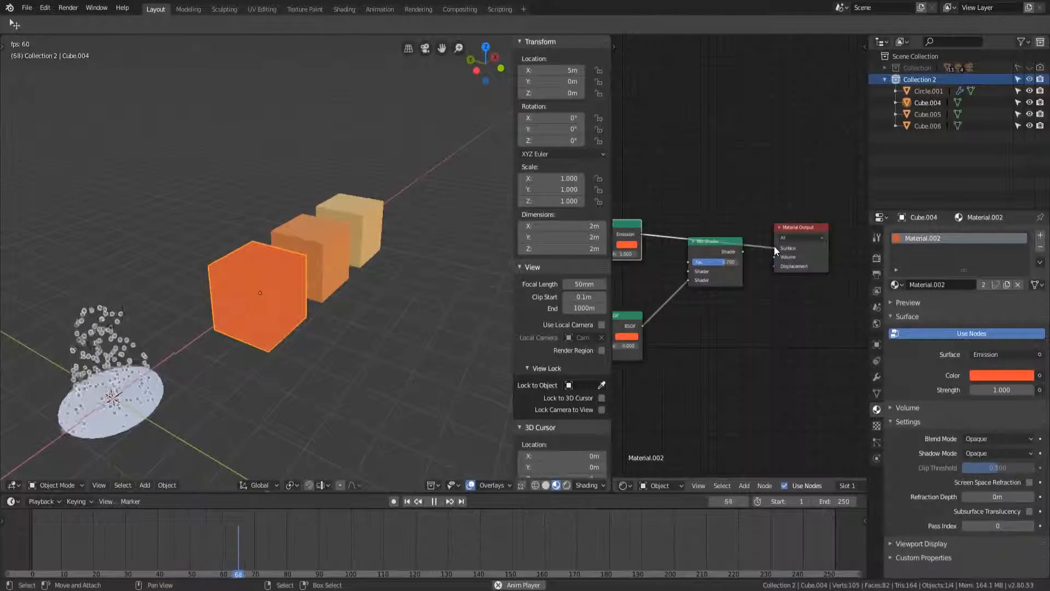
{"action": "middle_click_drag", "start_coordinate": [244, 272], "coordinate": [231, 310]}
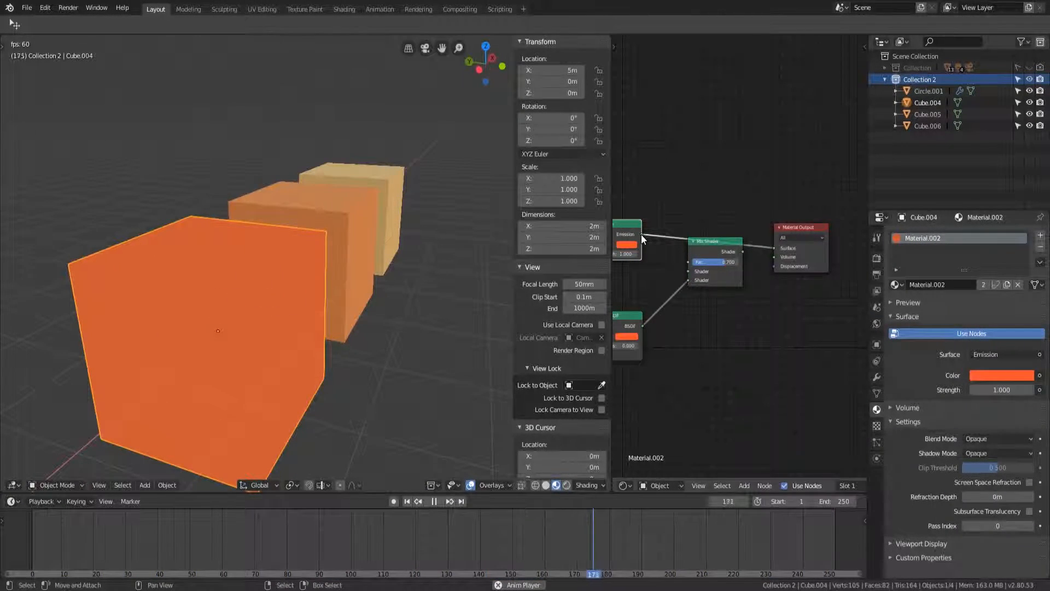
{"action": "mouse_move", "coordinate": [772, 247]}
{"action": "left_mouse_down"}
{"action": "mouse_move", "coordinate": [692, 264]}
{"action": "mouse_move", "coordinate": [738, 263]}
{"action": "mouse_move", "coordinate": [692, 263]}
{"action": "left_mouse_up"}
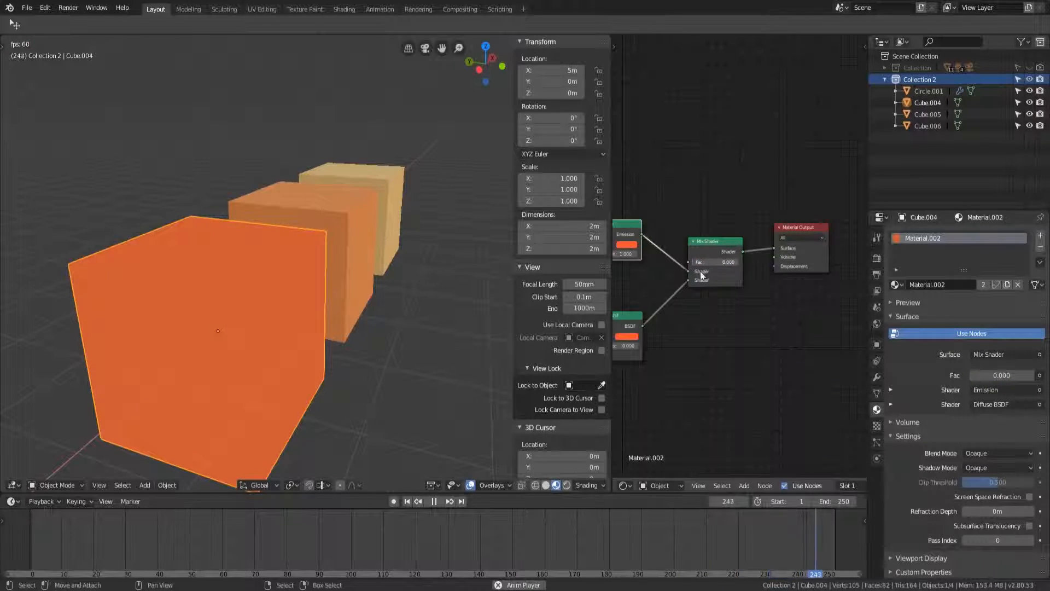
- Undo the last factor change on the red cube's Mix Shader, restoring Fac 0.700
{"action": "key", "text": "ctrl+z"}
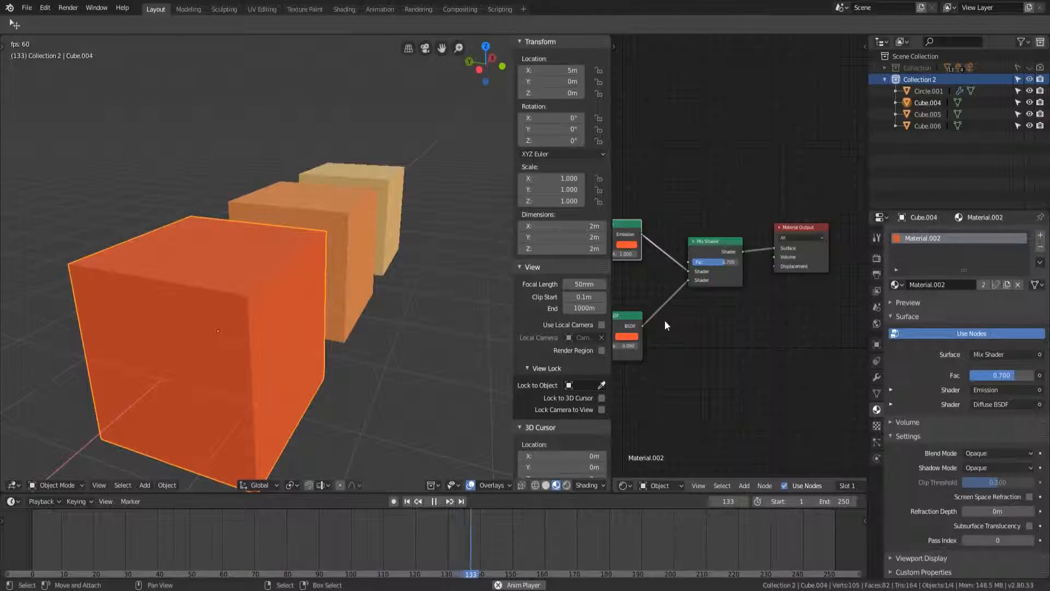
{"action": "scroll", "coordinate": [255, 216], "scroll_direction": "down", "scroll_amount": 4}
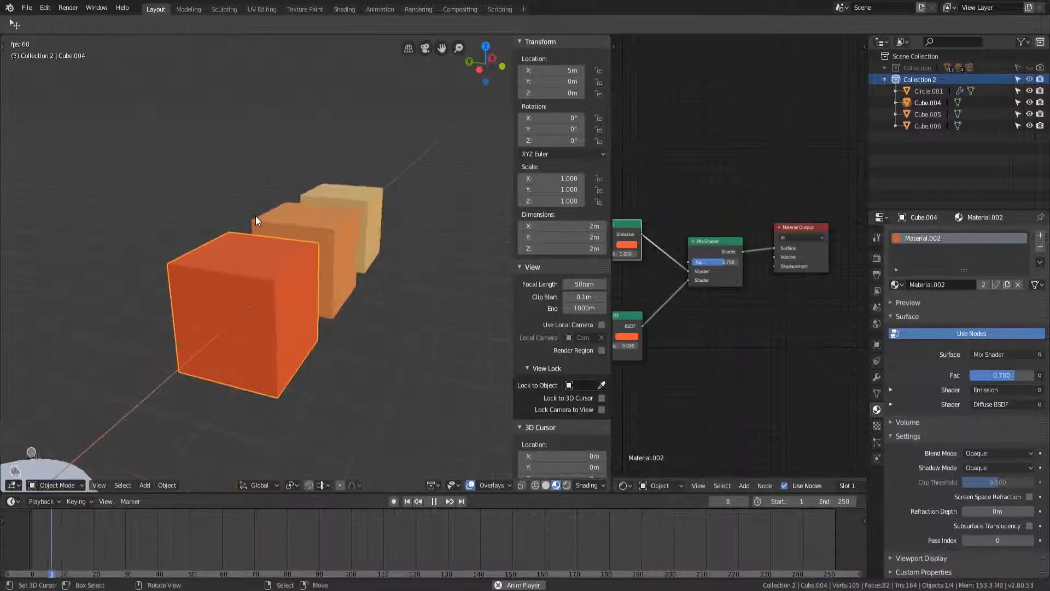
- Bevel all edges of the three coloured cubes together in Edit Mode with a width of 0.2 m and 2 segments
{"action": "middle_click_drag", "start_coordinate": [189, 330], "coordinate": [225, 264], "text": "shift"}
{"action": "left_click", "coordinate": [330, 241]}
{"action": "left_click", "coordinate": [402, 252], "text": "shift"}
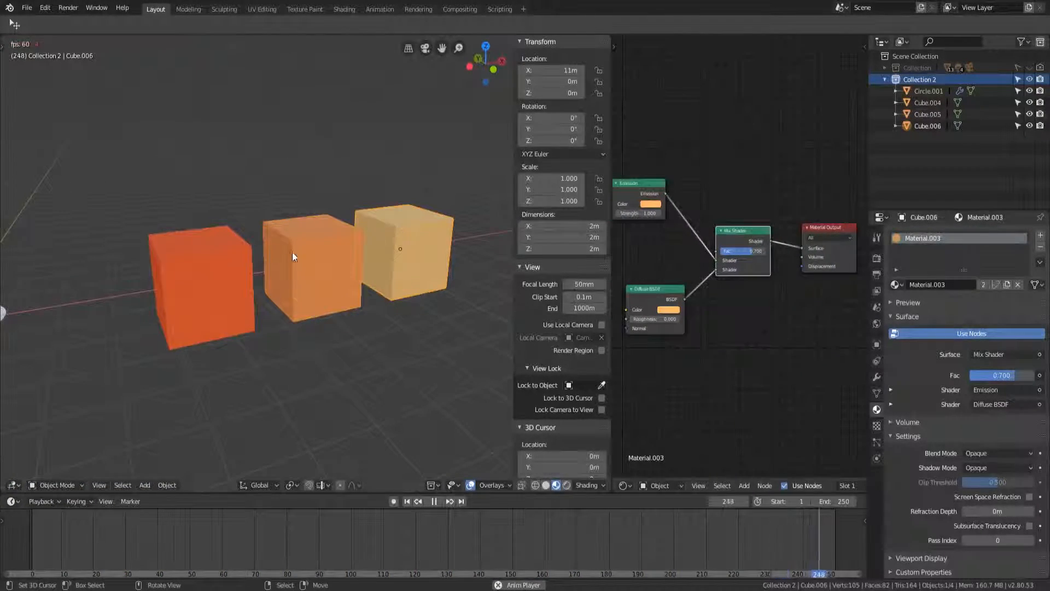
{"action": "left_click", "coordinate": [286, 255], "text": "shift"}
{"action": "left_click", "coordinate": [215, 260], "text": "shift"}
{"action": "key", "text": "Tab"}
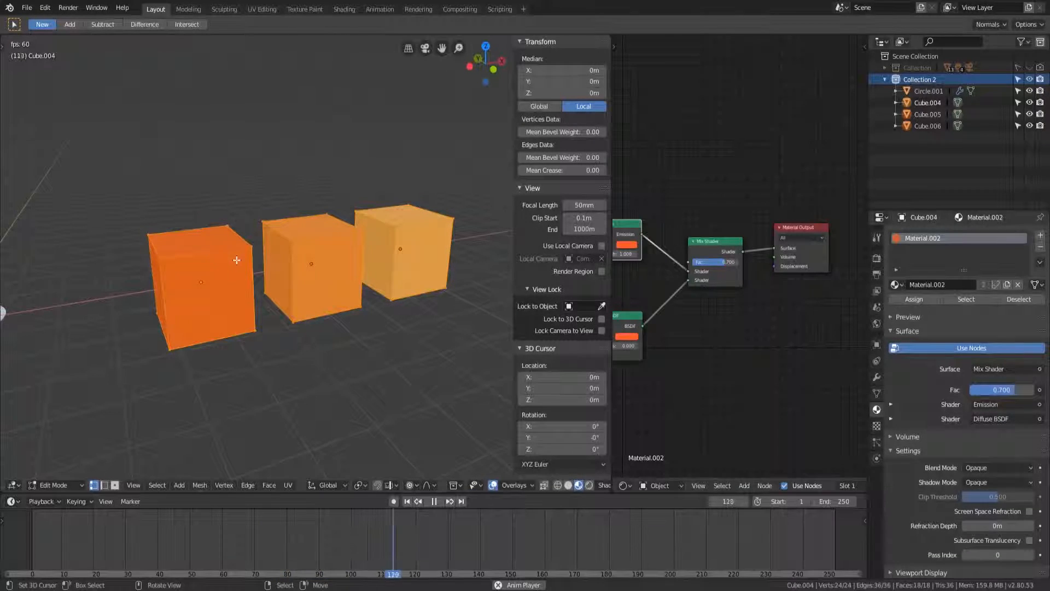
{"action": "key", "text": "ctrl+b"}
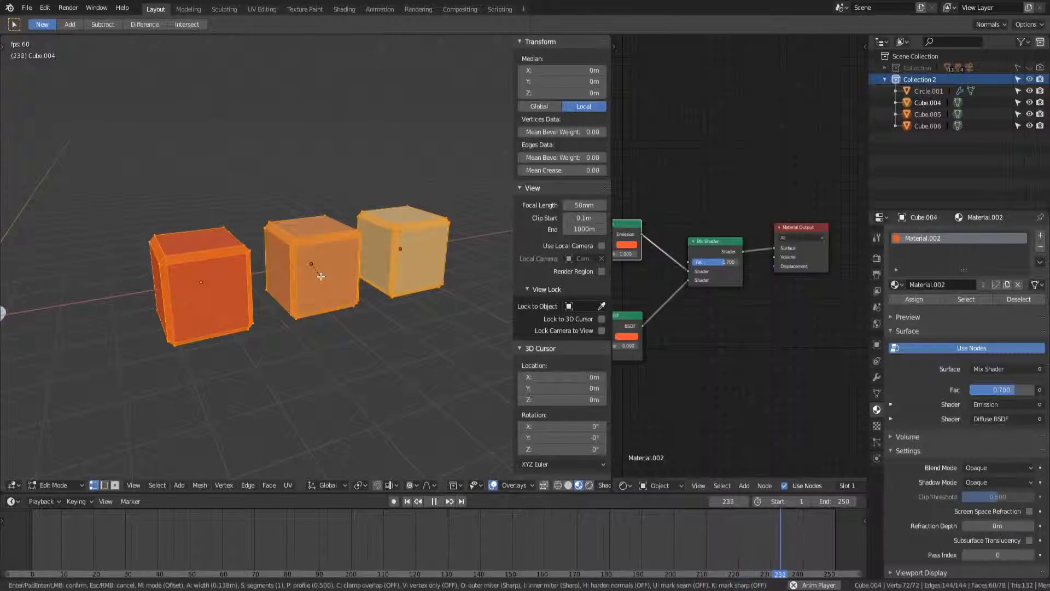
{"action": "type", "text": "0.1"}
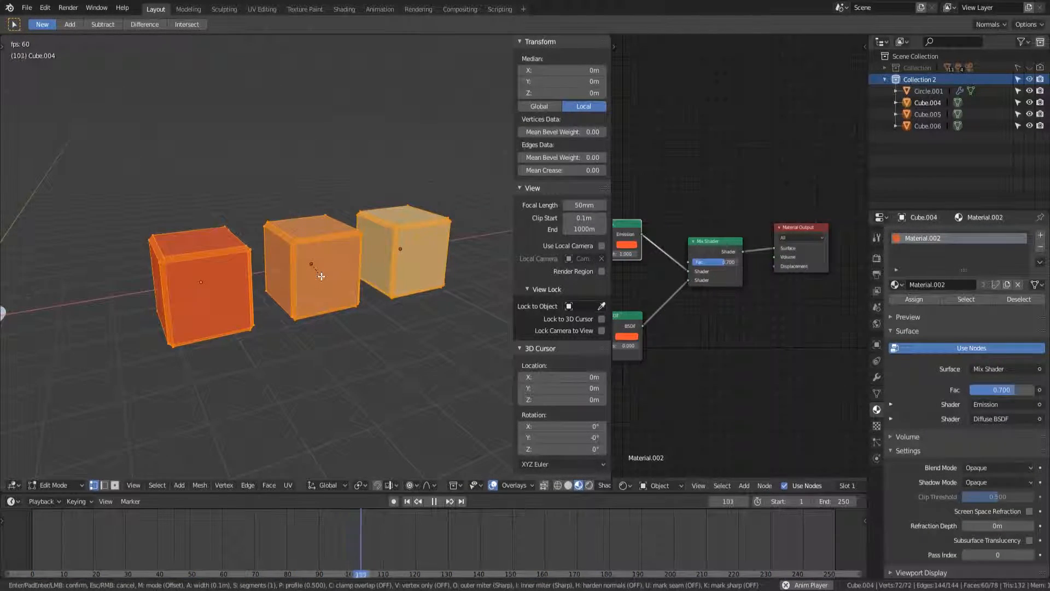
{"action": "key", "text": "BackSpace"}
{"action": "type", "text": "2"}
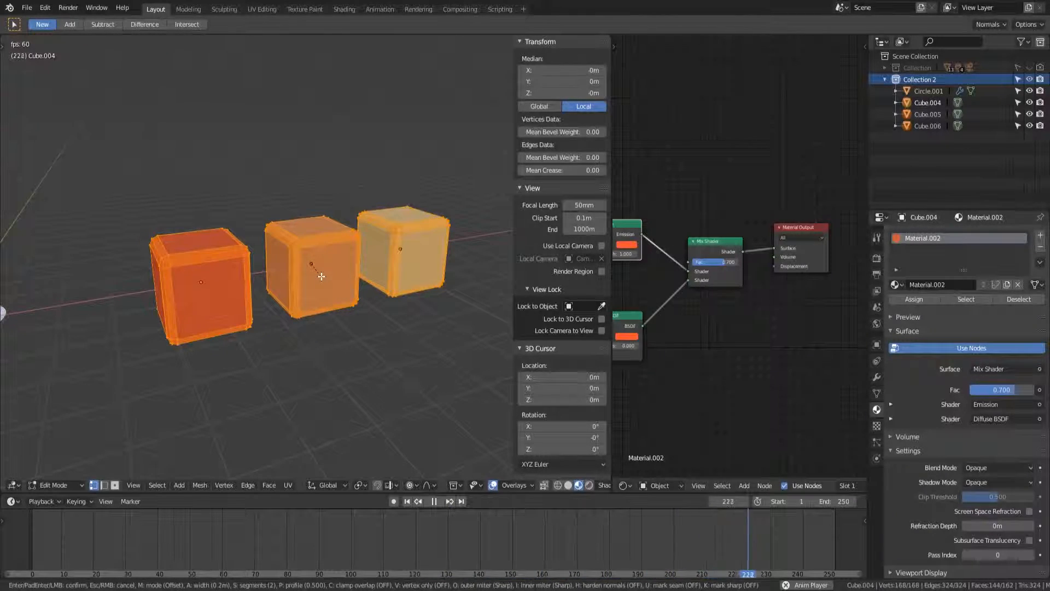
{"action": "key", "text": "Return"}
{"action": "key", "text": "Escape"}
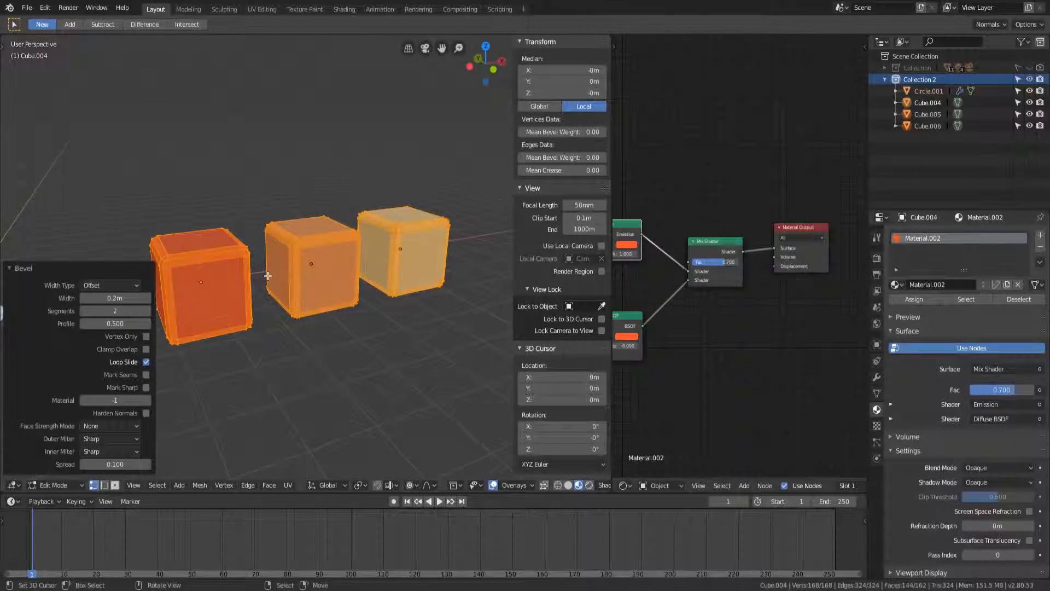
- Select the three bevelled cubes in Object Mode and group them in a new collection named firecubestutorialthingy
{"action": "right_click", "coordinate": [235, 241]}
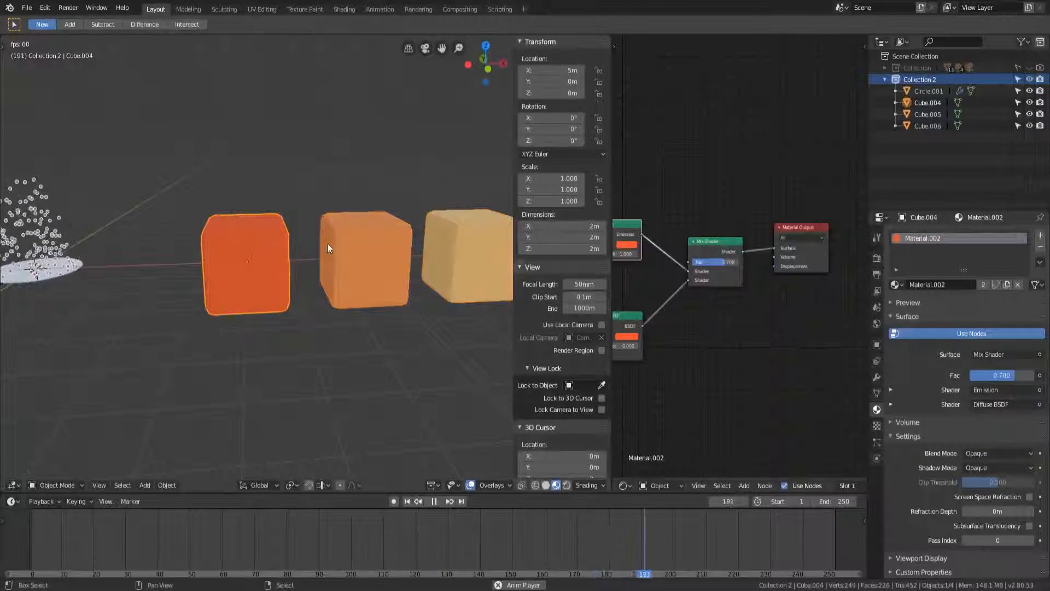
{"action": "right_click", "coordinate": [331, 244], "text": "shift"}
{"action": "right_click", "coordinate": [471, 228], "text": "shift"}
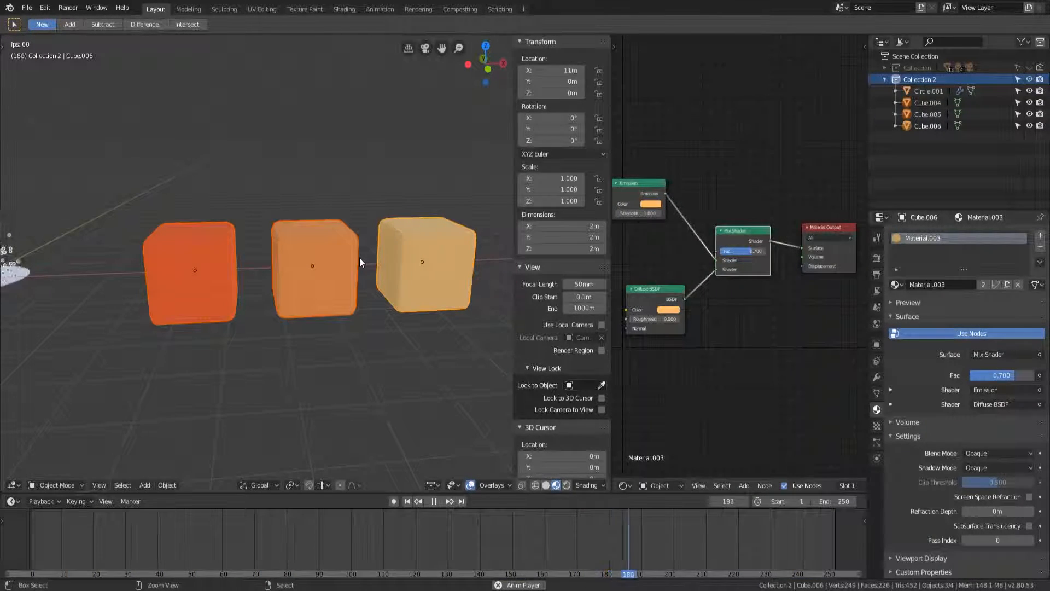
{"action": "key", "text": "ctrl+g"}
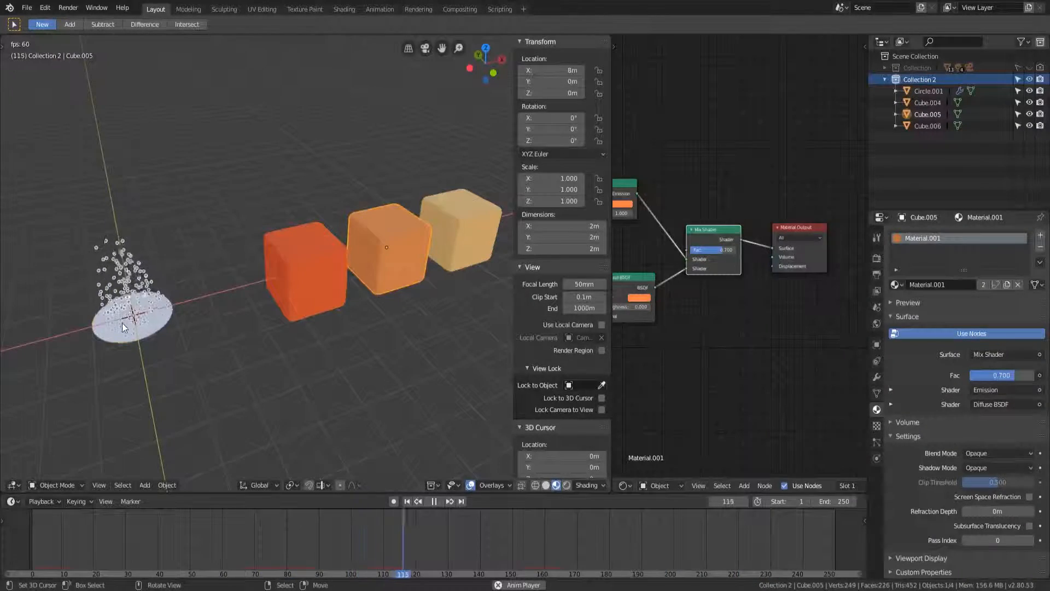
- Render the dish emitter's particles as a collection, using firecubestutorialthingy as the instance collection
{"action": "left_click", "coordinate": [123, 323]}
{"action": "left_click", "coordinate": [877, 443]}
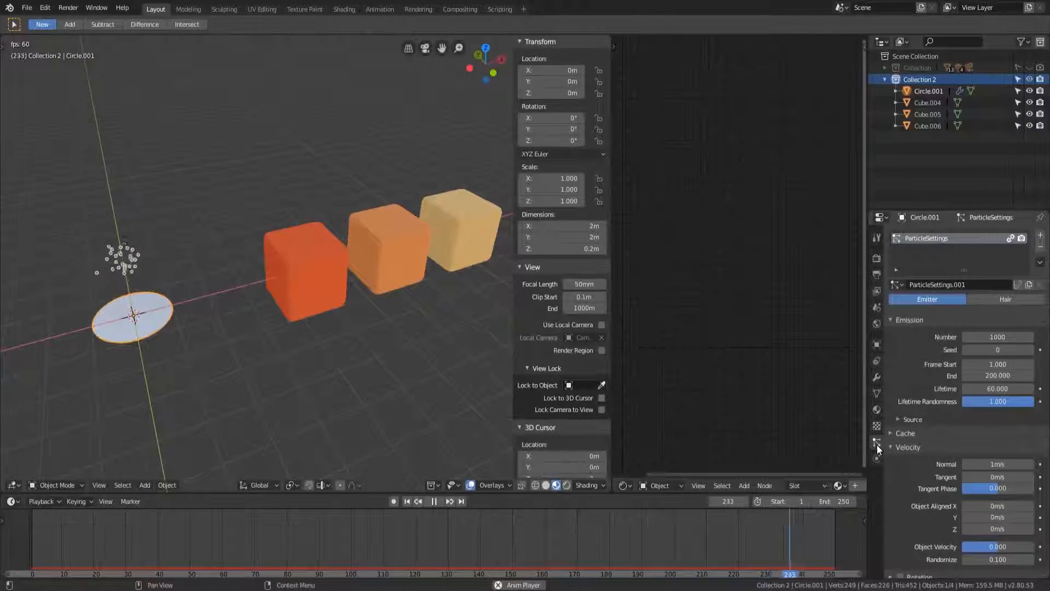
{"action": "scroll", "coordinate": [925, 389], "scroll_direction": "down", "scroll_amount": 5}
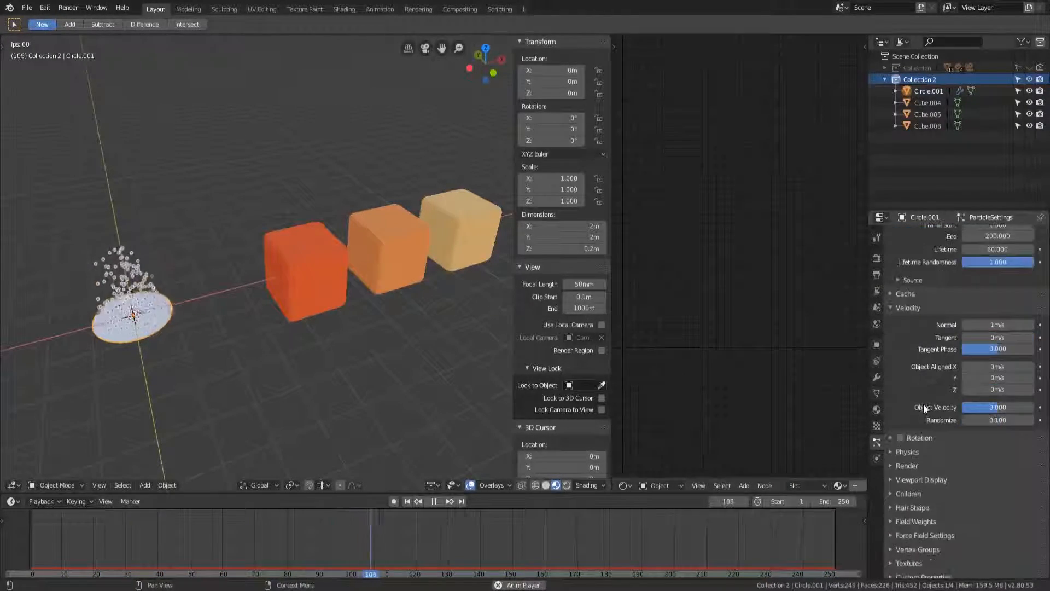
{"action": "left_click", "coordinate": [889, 311]}
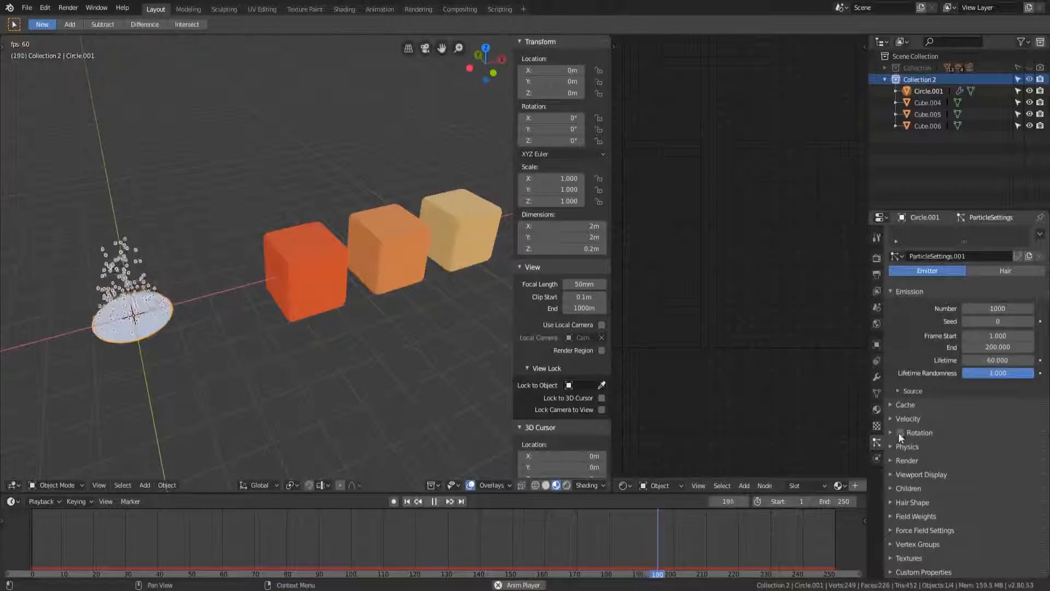
{"action": "left_click", "coordinate": [895, 460]}
{"action": "scroll", "coordinate": [932, 460], "scroll_direction": "down", "scroll_amount": 2}
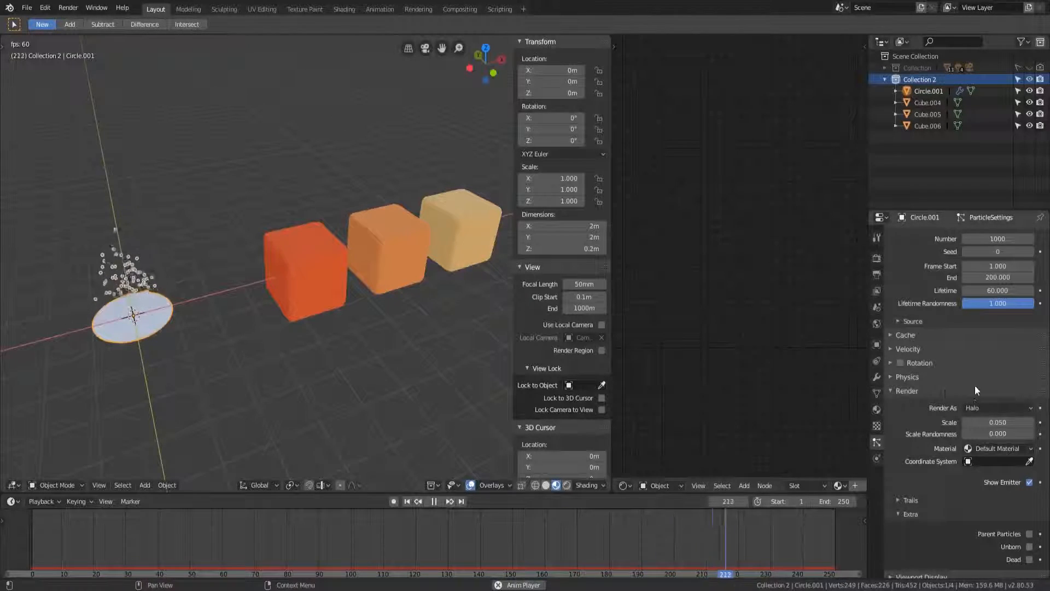
{"action": "left_click", "coordinate": [981, 408]}
{"action": "left_click", "coordinate": [972, 486]}
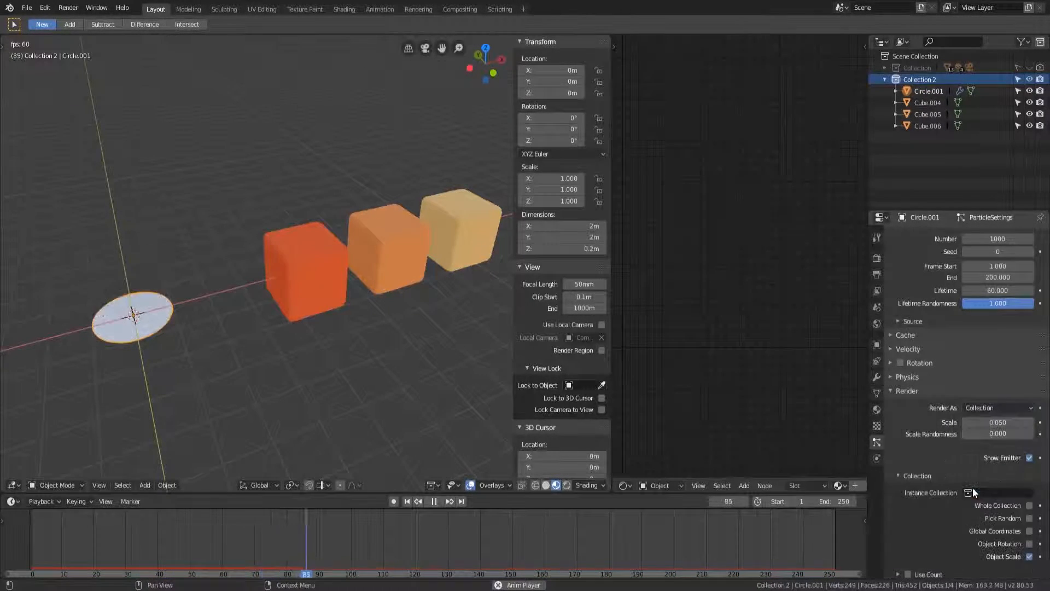
{"action": "left_click", "coordinate": [980, 492]}
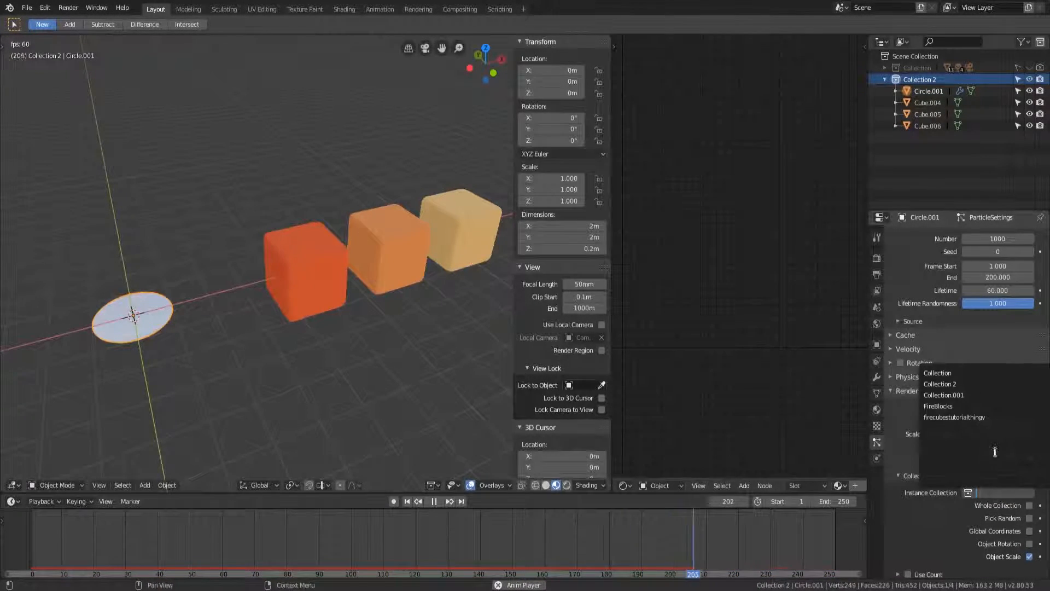
{"action": "left_click", "coordinate": [1002, 419]}
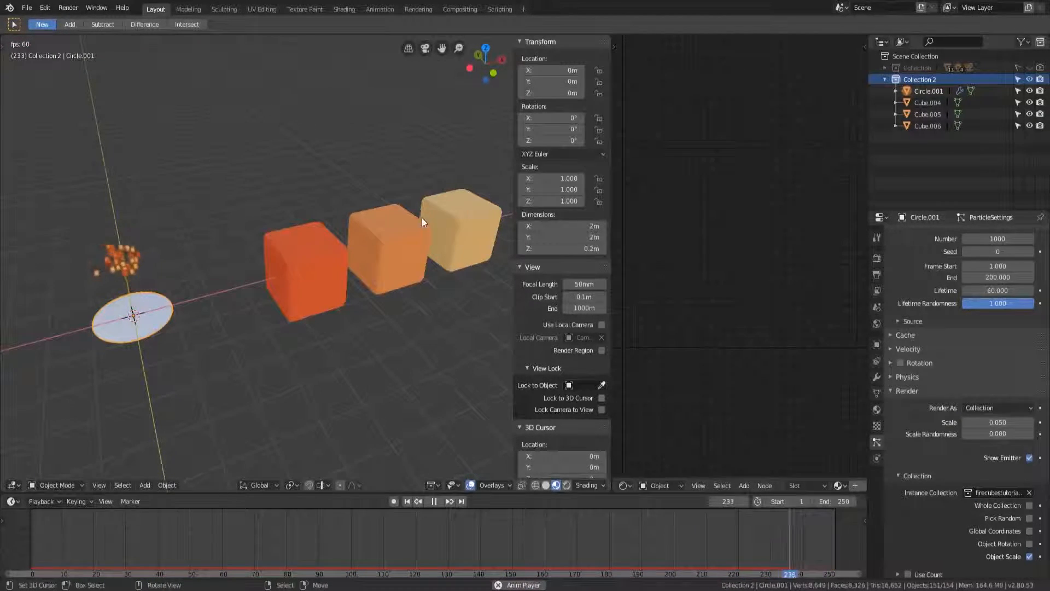
- Examine the three source cubes and, with the dish emitter selected, the cube particles rising from it
{"action": "left_click", "coordinate": [445, 219]}
{"action": "left_click", "coordinate": [383, 241]}
{"action": "left_click", "coordinate": [328, 252]}
{"action": "scroll", "coordinate": [192, 293], "scroll_direction": "up", "scroll_amount": 4}
{"action": "middle_click_drag", "start_coordinate": [118, 335], "coordinate": [333, 343], "text": "shift"}
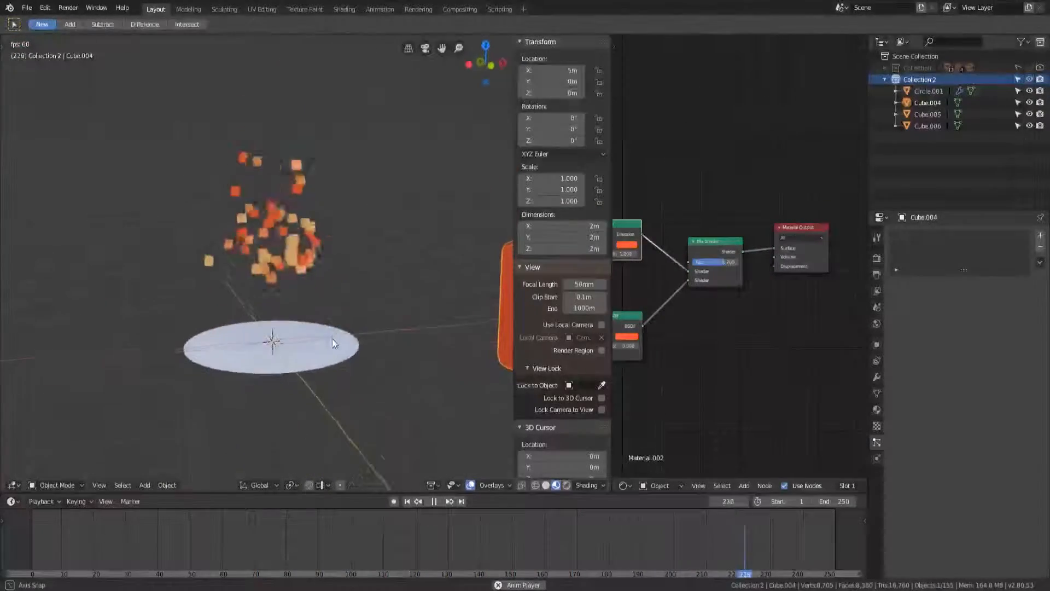
{"action": "left_click", "coordinate": [283, 339]}
{"action": "scroll", "coordinate": [283, 339], "scroll_direction": "up", "scroll_amount": 3}
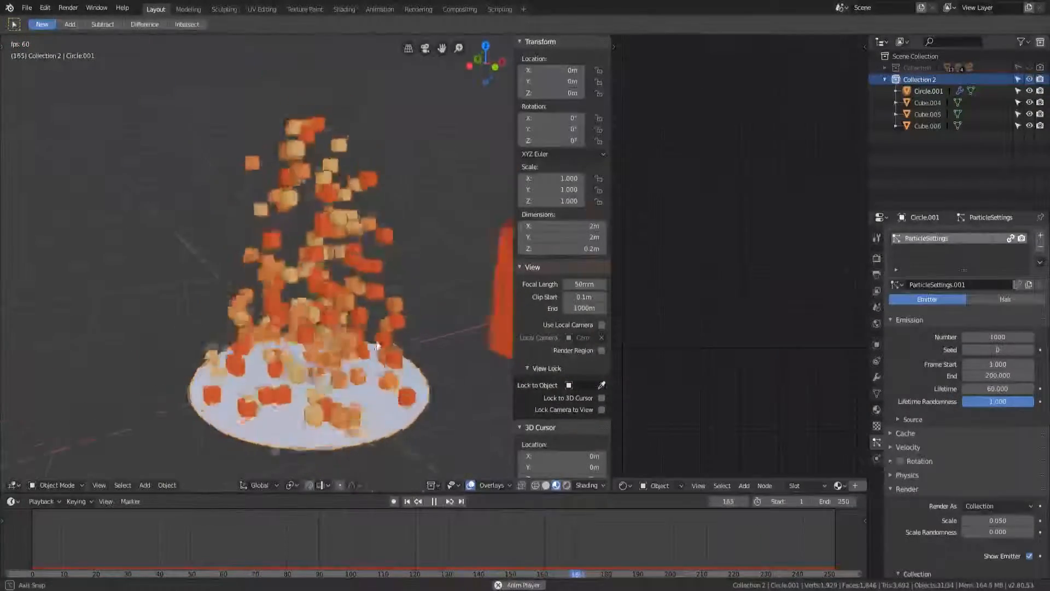
{"action": "middle_click_drag", "start_coordinate": [376, 347], "coordinate": [336, 362]}
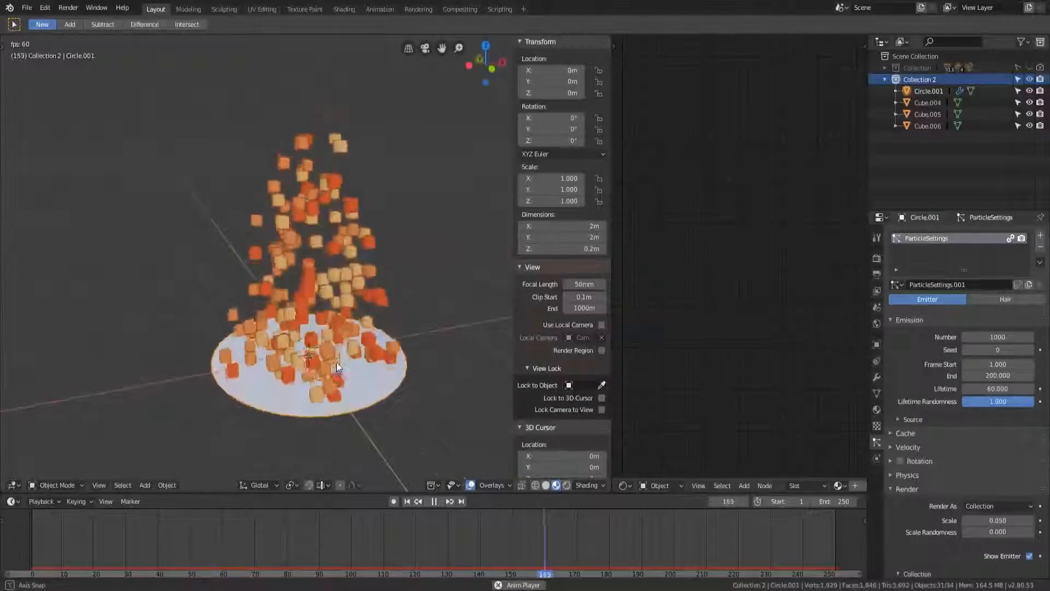
- Enable Rotation in the dish emitter's particle settings and view the rising cubes from the side
{"action": "left_click", "coordinate": [890, 489]}
{"action": "left_click", "coordinate": [891, 461]}
{"action": "left_click", "coordinate": [901, 461]}
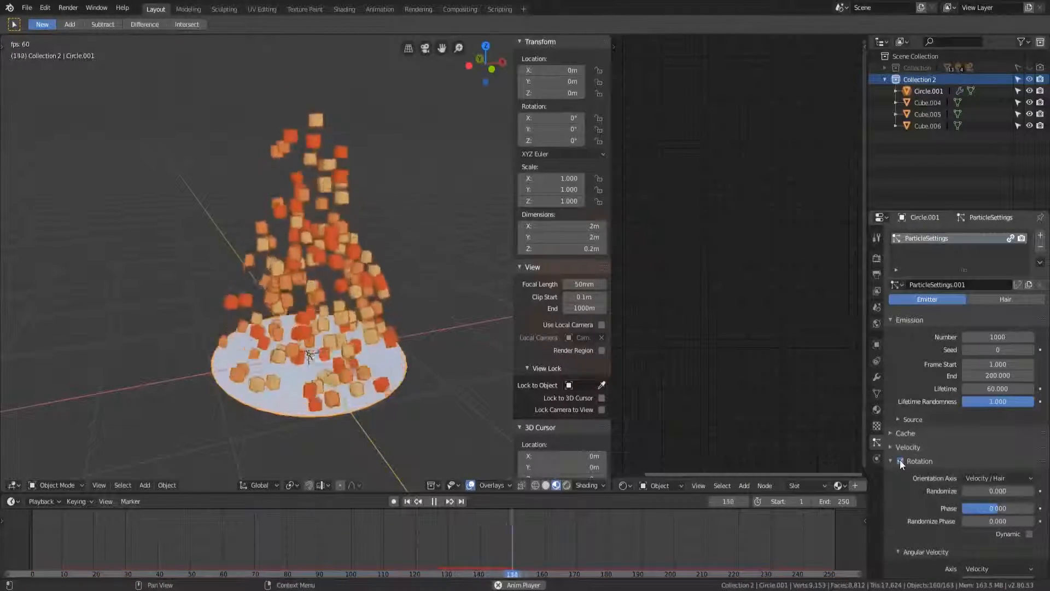
{"action": "middle_click_drag", "start_coordinate": [395, 358], "coordinate": [355, 346]}
{"action": "middle_click_drag", "start_coordinate": [253, 346], "coordinate": [298, 346]}
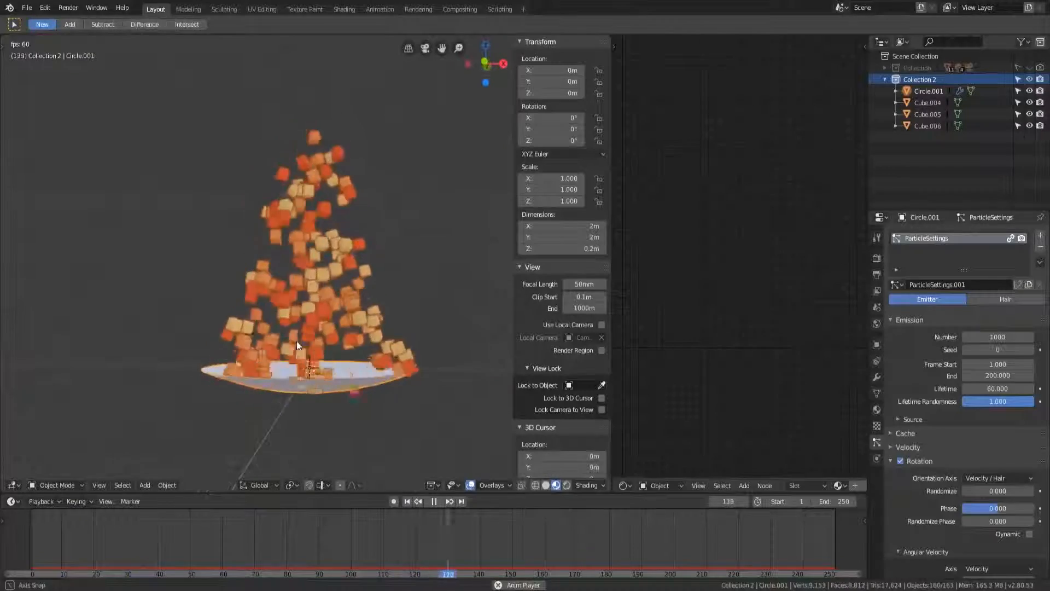
- Examine the cubes' orientation on the curved dish from the front and above, and replay the simulation from frame 1
{"action": "key", "text": "KP_1"}
{"action": "key", "text": "KP_8"}
{"action": "key", "text": "KP_1"}
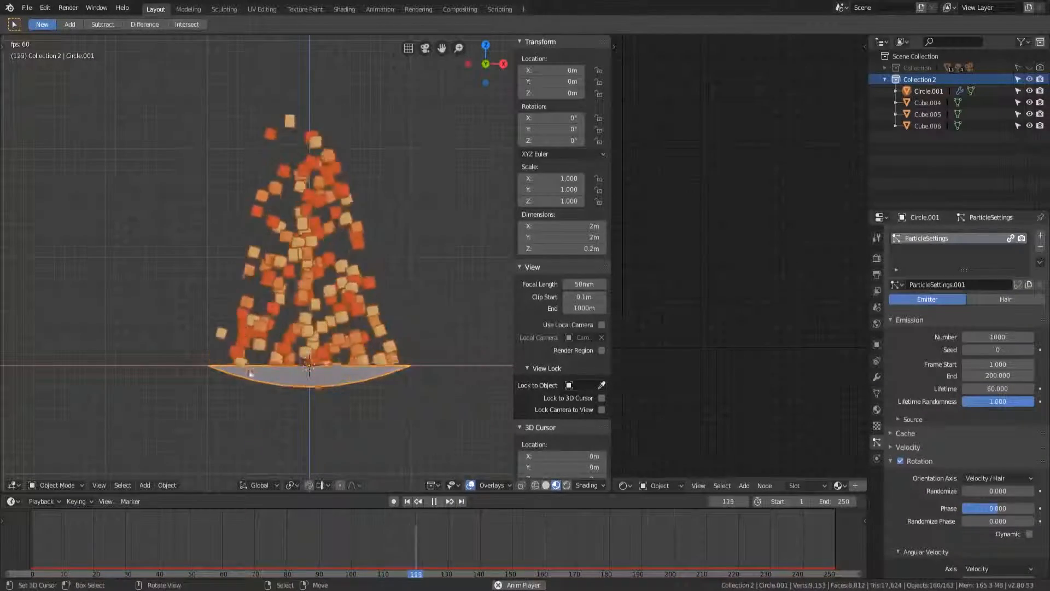
{"action": "left_click", "coordinate": [435, 501]}
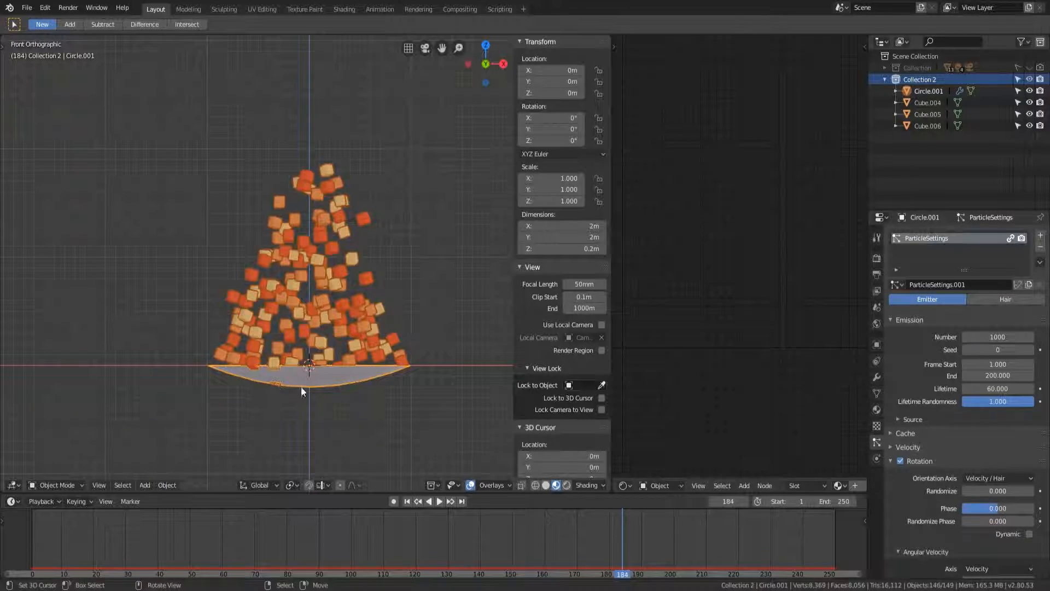
{"action": "middle_click_drag", "start_coordinate": [230, 393], "coordinate": [324, 416]}
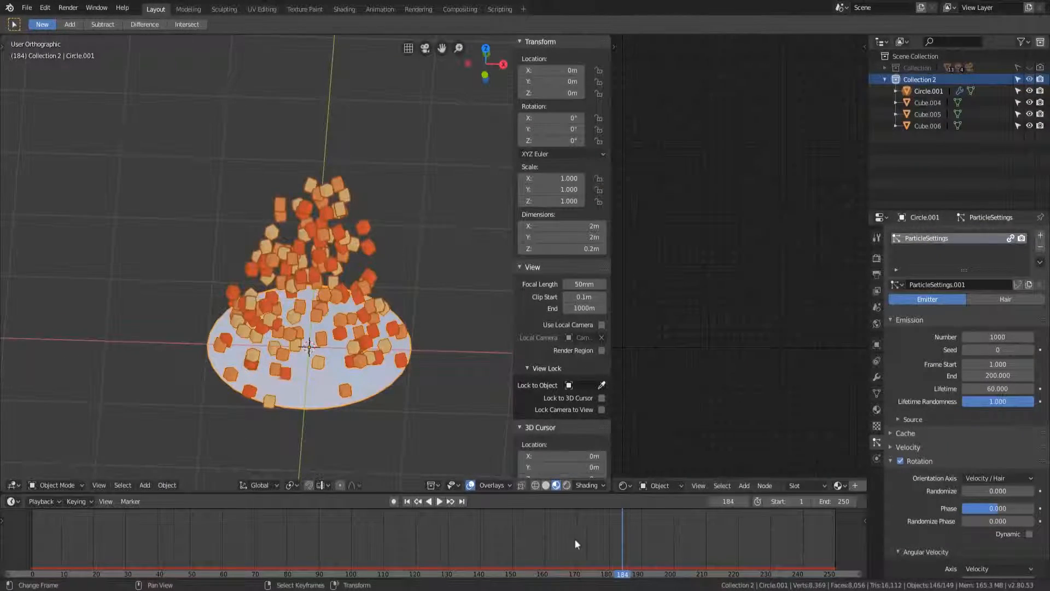
{"action": "left_click", "coordinate": [408, 502]}
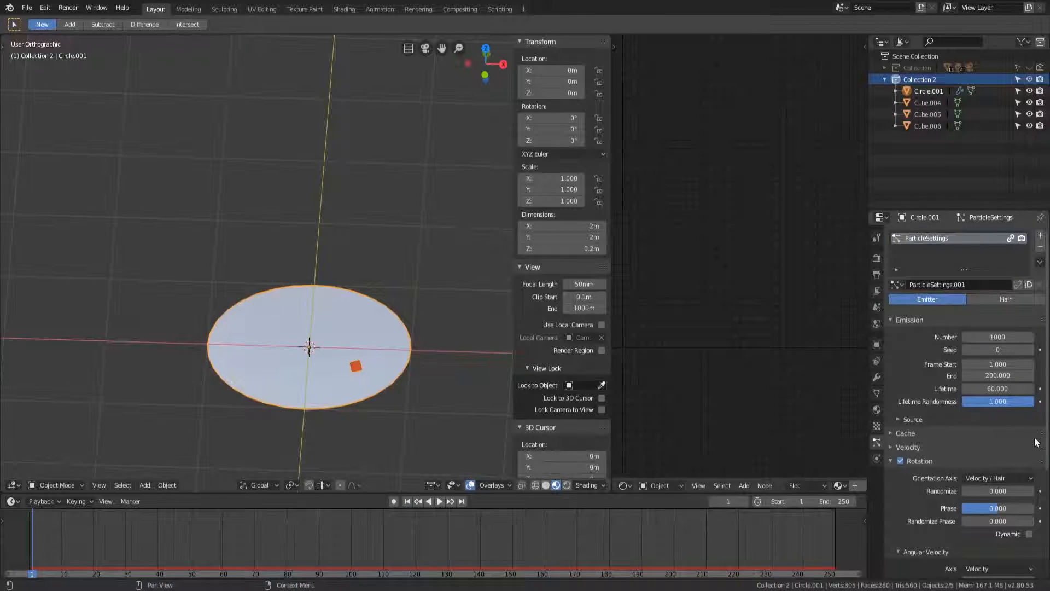
{"action": "left_click", "coordinate": [439, 501]}
{"action": "middle_click_drag", "start_coordinate": [350, 314], "coordinate": [349, 307]}
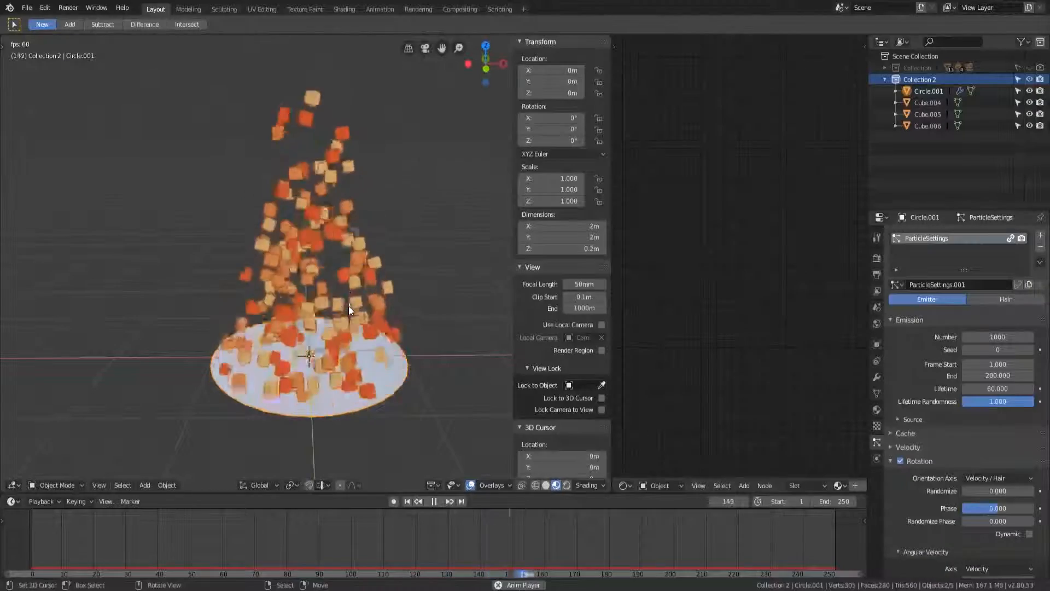
{"action": "middle_click_drag", "start_coordinate": [349, 305], "coordinate": [350, 342]}
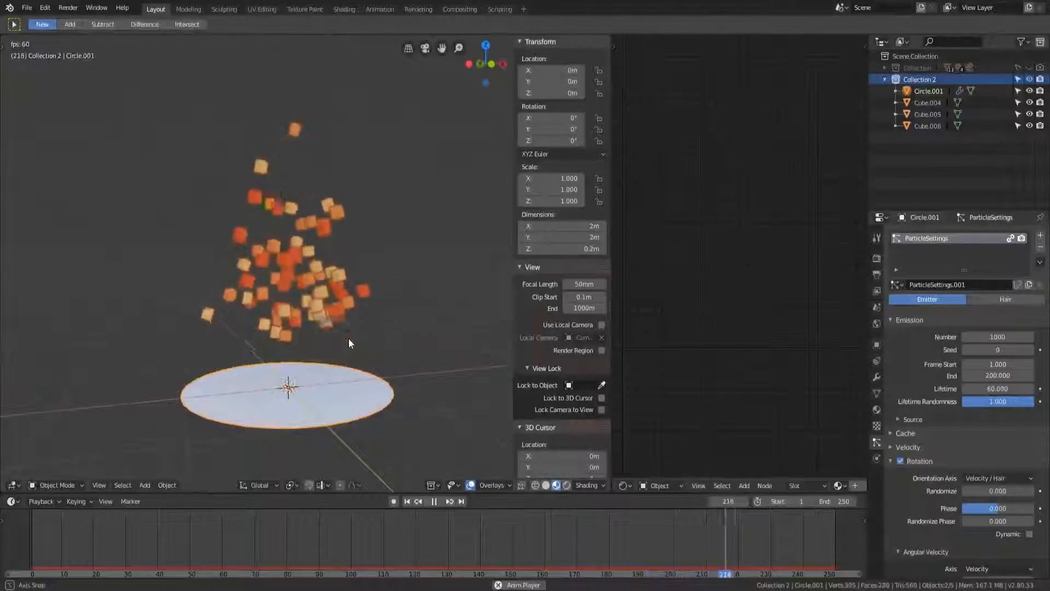
- Set the particle rotation's Randomize to 0.500, enable Dynamic, and pause the playback
{"action": "scroll", "coordinate": [907, 474], "scroll_direction": "down", "scroll_amount": 4}
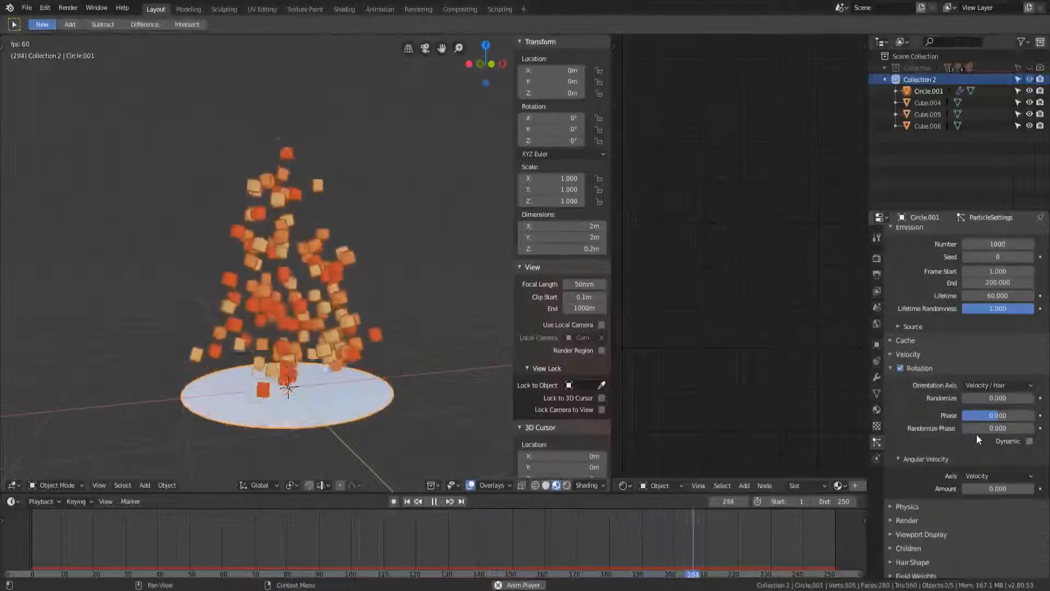
{"action": "left_click_drag", "start_coordinate": [980, 398], "coordinate": [1000, 398]}
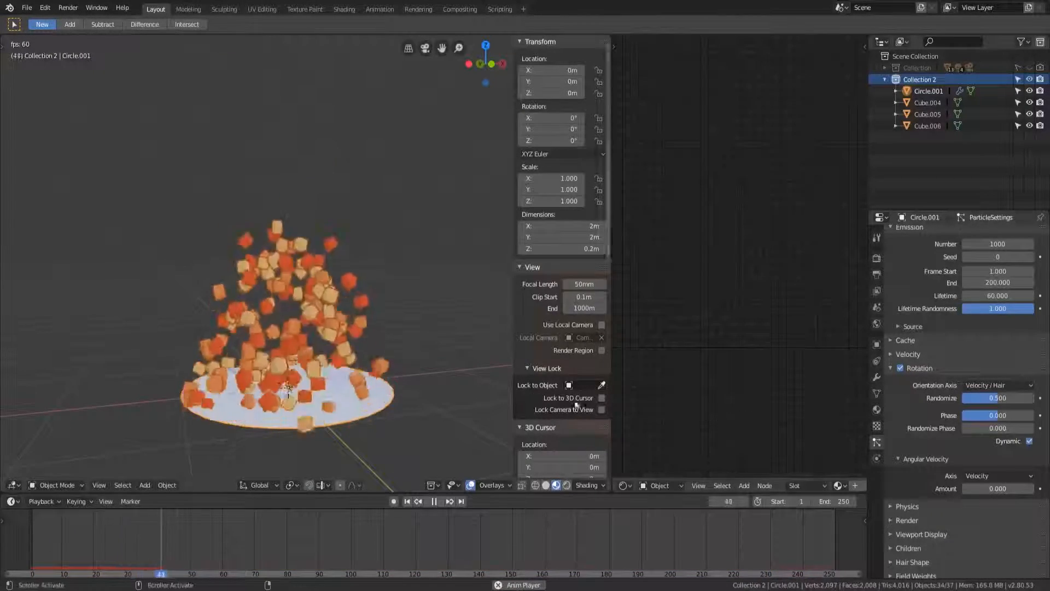
{"action": "left_click", "coordinate": [435, 501]}
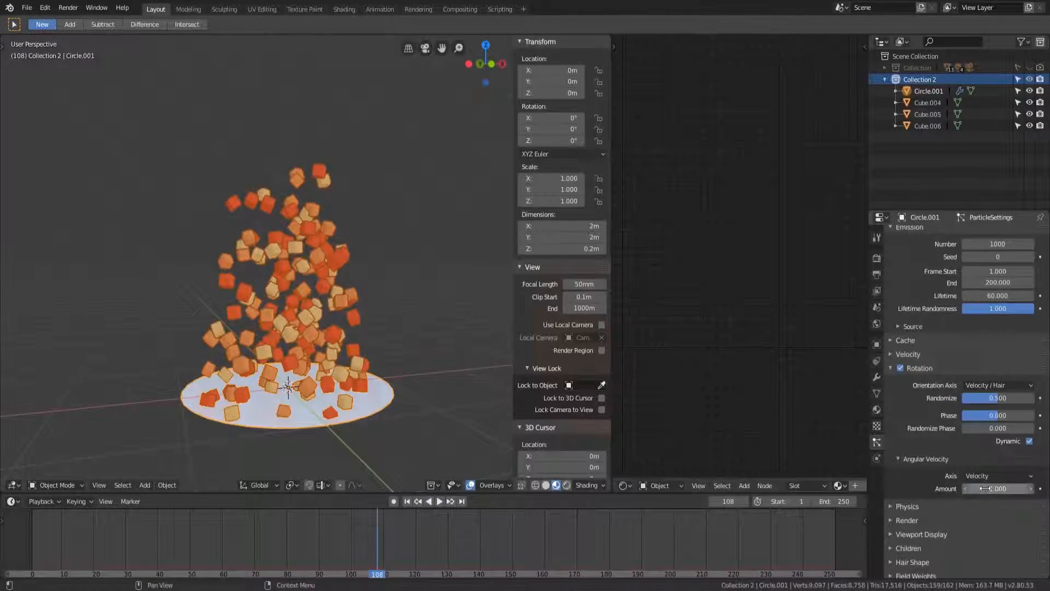
- Set the particles' angular velocity Amount to 1.000 and replay the simulation from frame 1 to check the spin
{"action": "left_click", "coordinate": [407, 501]}
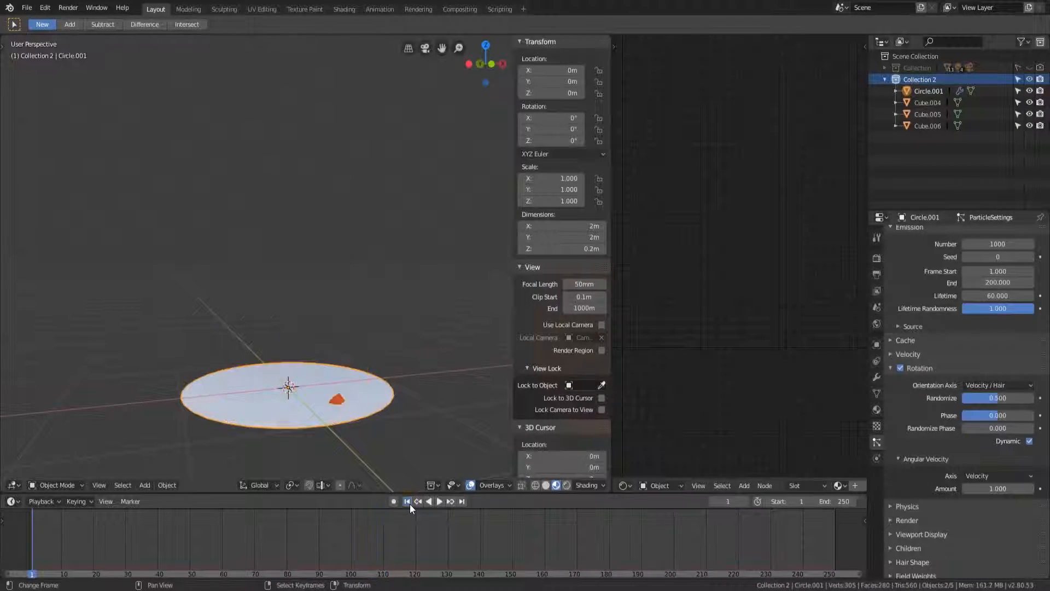
{"action": "left_click", "coordinate": [439, 501]}
{"action": "left_click", "coordinate": [174, 553]}
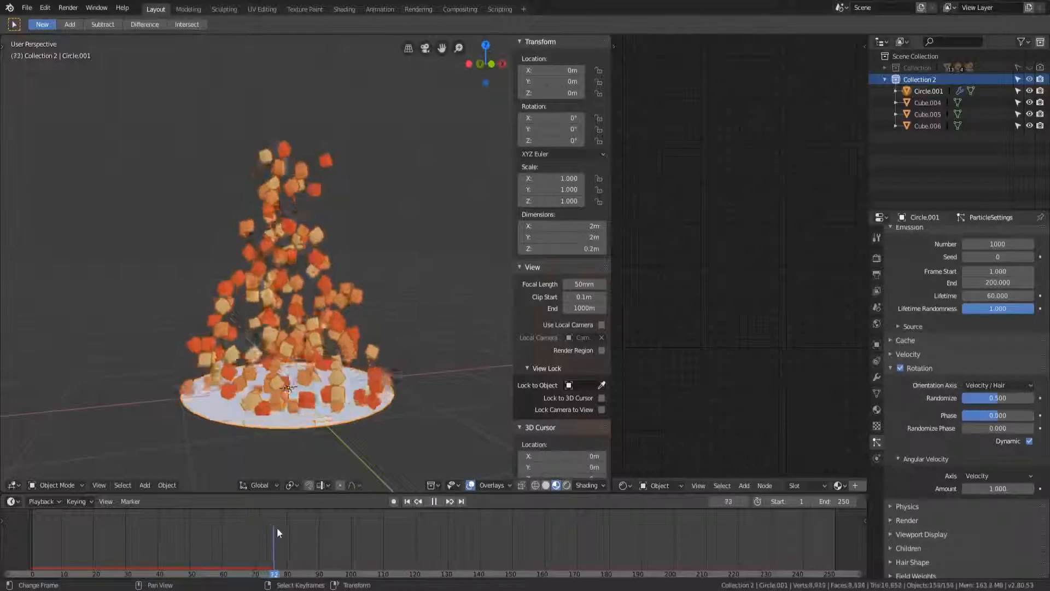
{"action": "left_click", "coordinate": [407, 501]}
{"action": "left_click", "coordinate": [439, 501]}
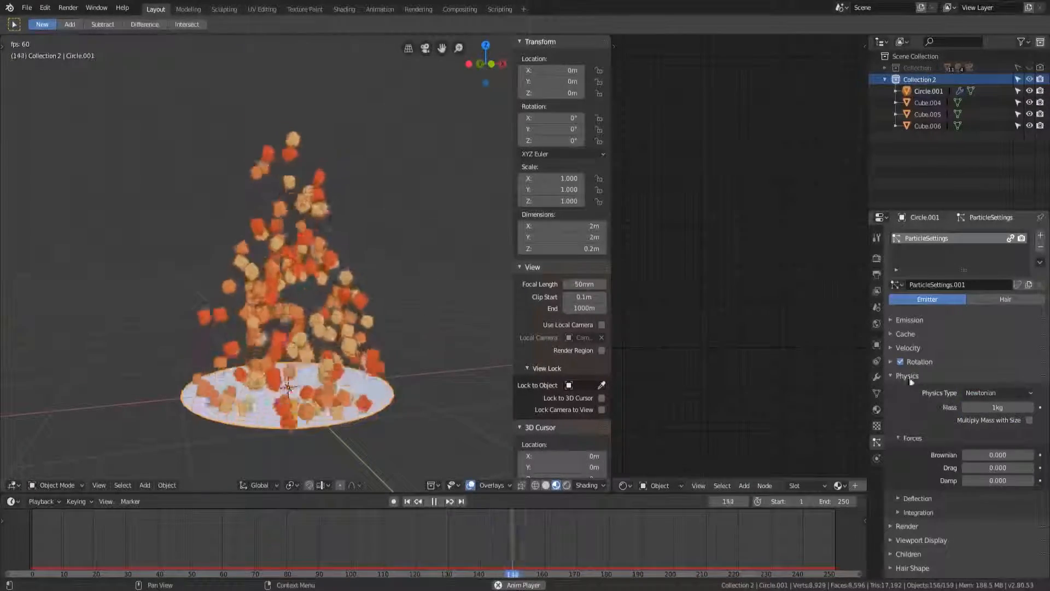
- Set the particle velocity's Randomize to 0.200 and check the flame's shape close up and from a distance
{"action": "left_click", "coordinate": [891, 374]}
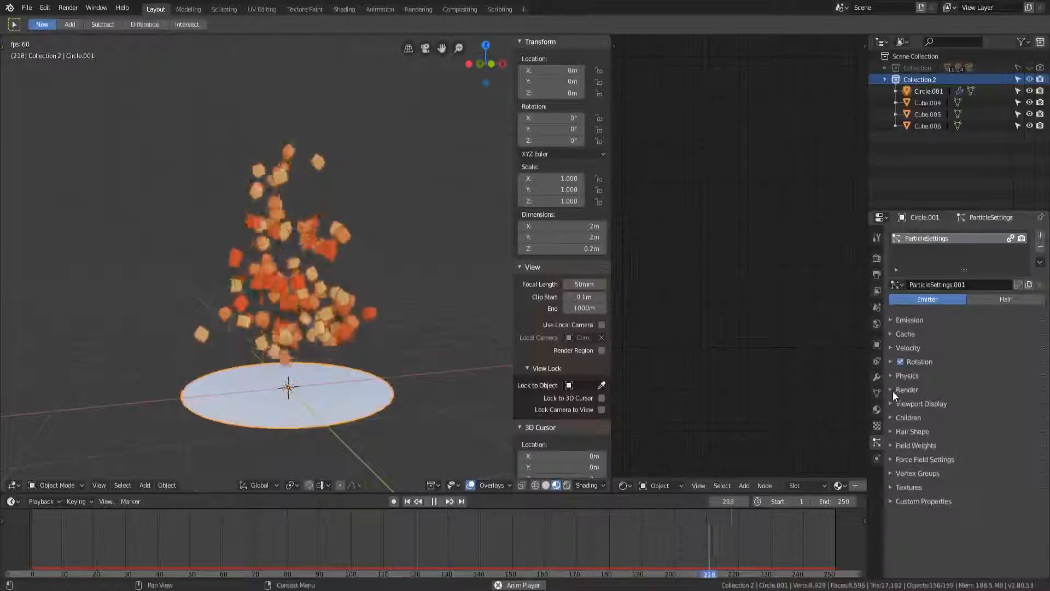
{"action": "left_click", "coordinate": [891, 376]}
{"action": "left_click", "coordinate": [908, 347], "text": "ctrl"}
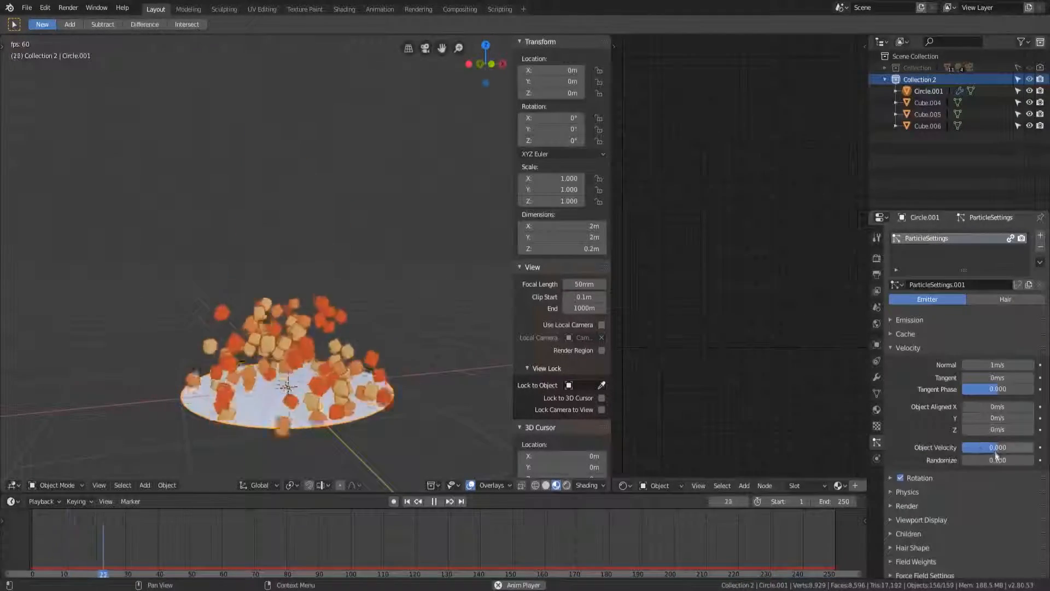
{"action": "left_click_drag", "start_coordinate": [992, 463], "coordinate": [1031, 463]}
{"action": "left_click", "coordinate": [1031, 460]}
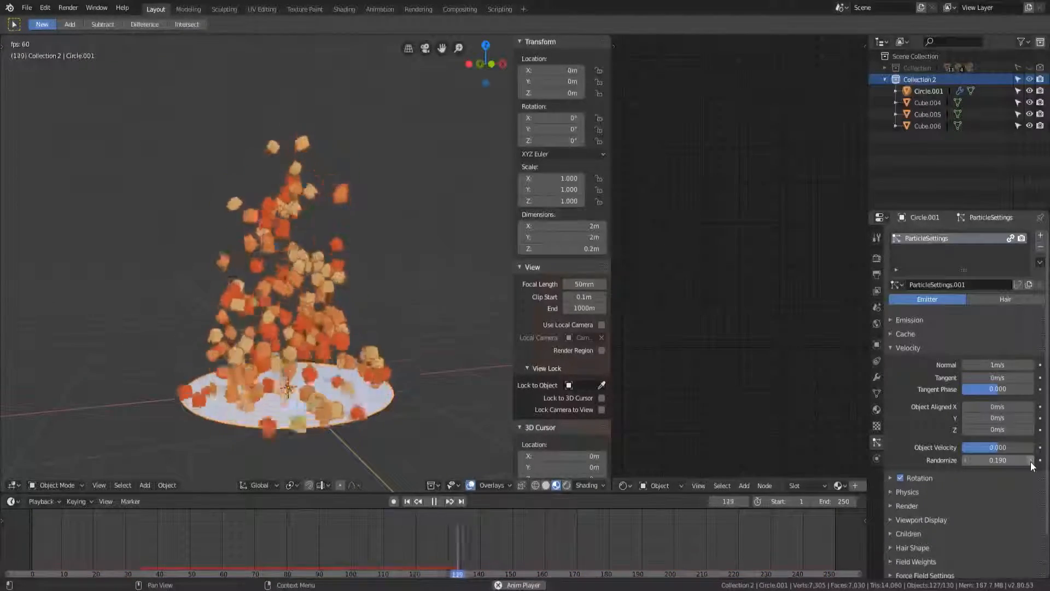
{"action": "left_click", "coordinate": [1031, 460]}
{"action": "scroll", "coordinate": [342, 307], "scroll_direction": "up", "scroll_amount": 2}
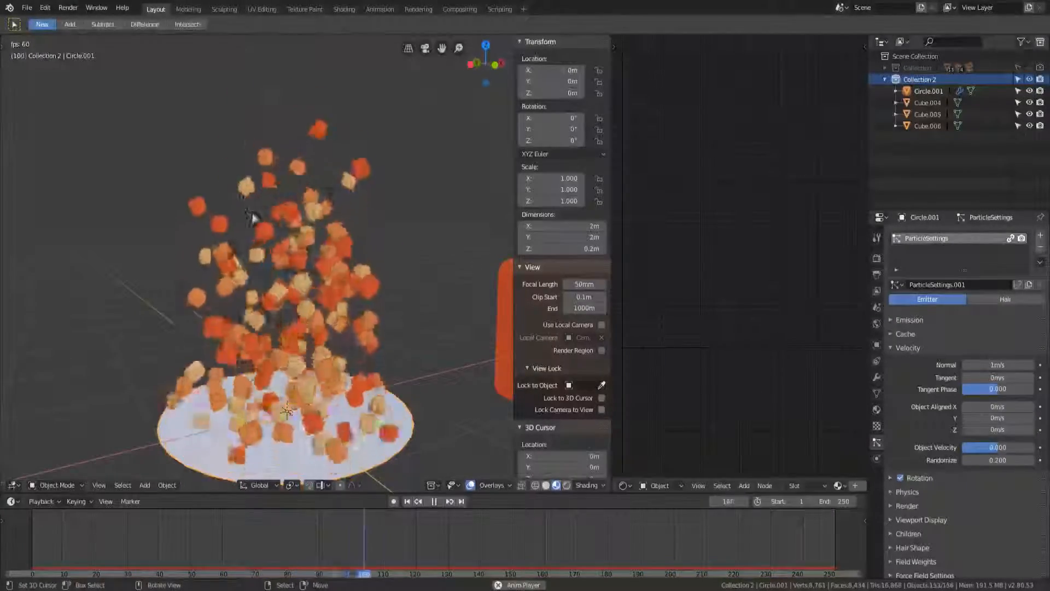
{"action": "scroll", "coordinate": [274, 226], "scroll_direction": "down", "scroll_amount": 5}
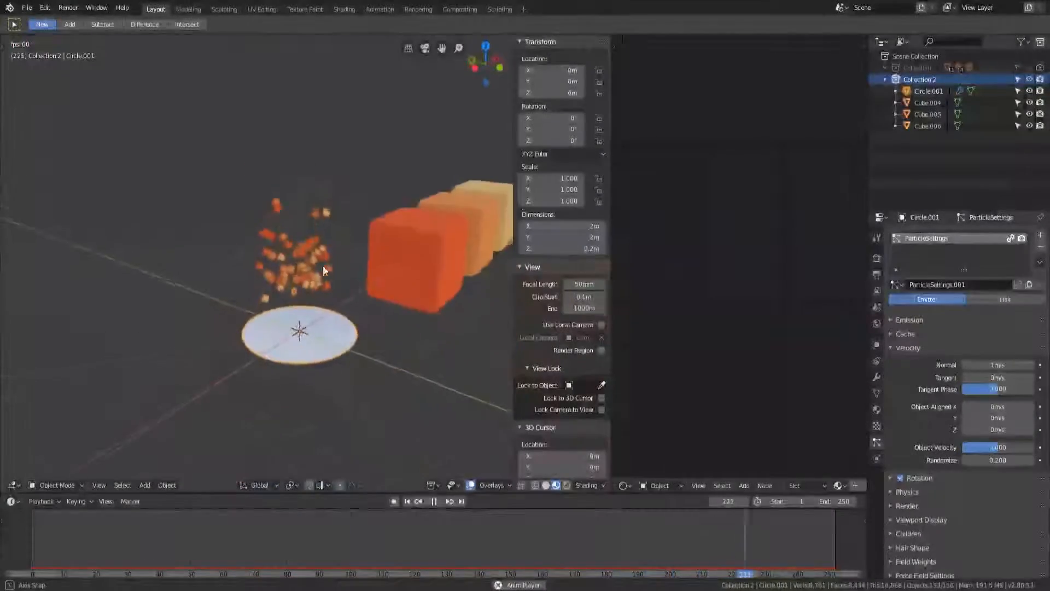
{"action": "scroll", "coordinate": [296, 288], "scroll_direction": "up", "scroll_amount": 5}
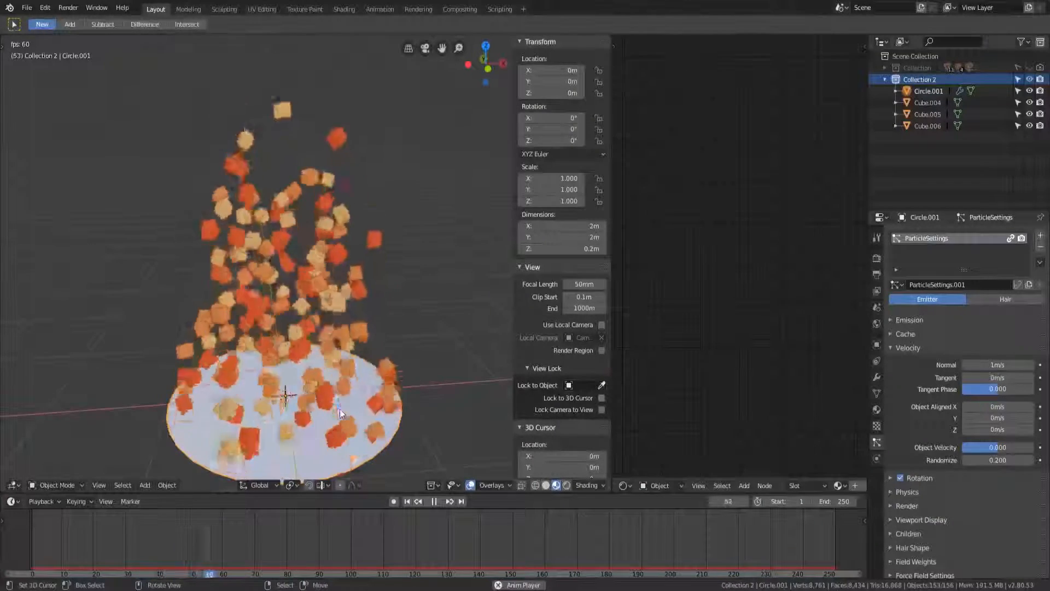
{"action": "scroll", "coordinate": [339, 409], "scroll_direction": "down", "scroll_amount": 2}
- Pause the playback and display the flame in rendered viewport shading with Cycles as the render engine
{"action": "left_click", "coordinate": [434, 501]}
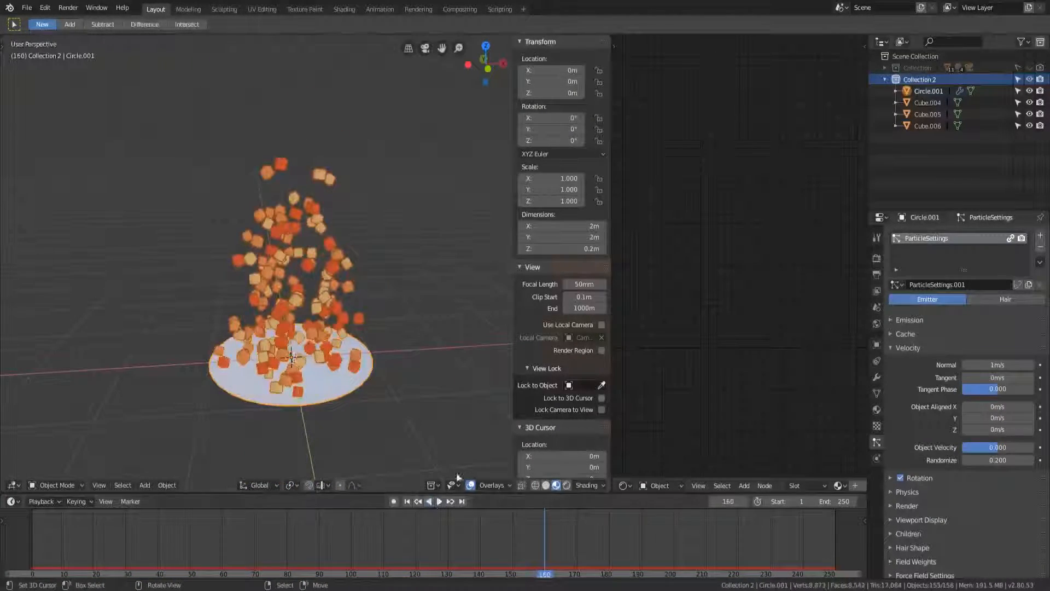
{"action": "left_click", "coordinate": [877, 258]}
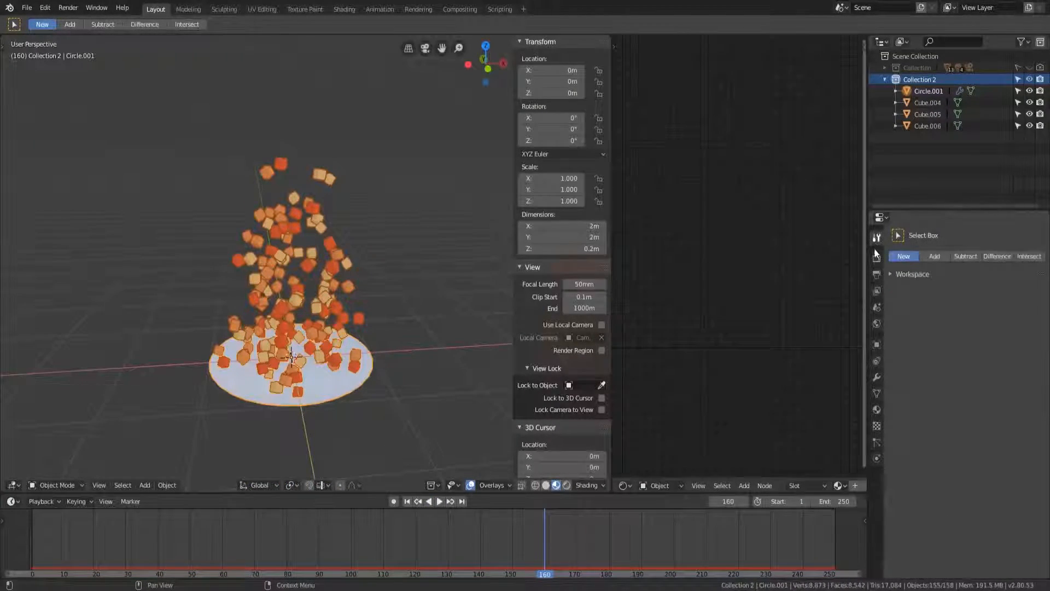
{"action": "left_click", "coordinate": [991, 233]}
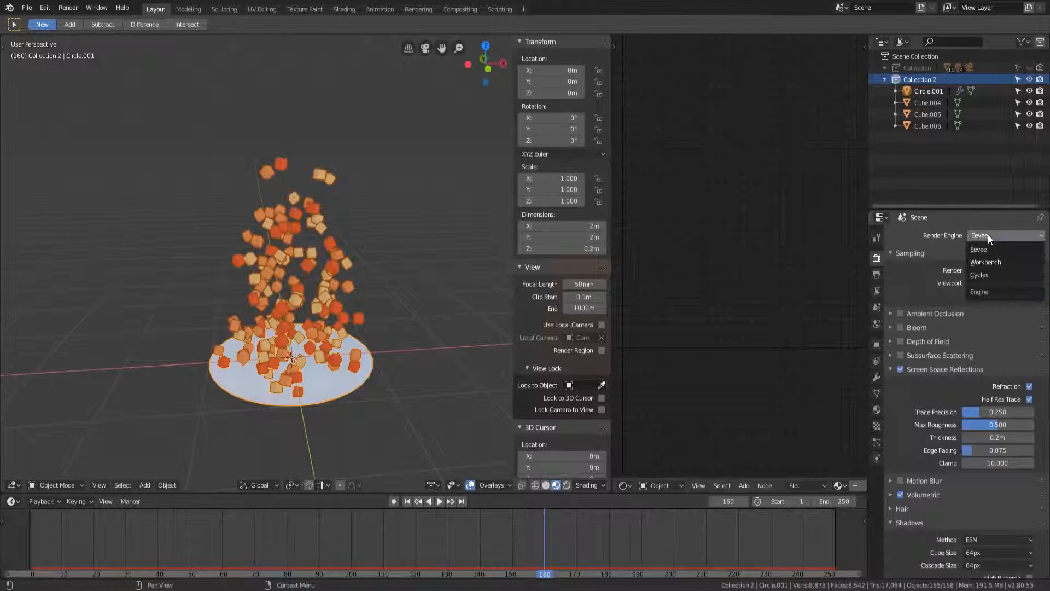
{"action": "left_click", "coordinate": [983, 272]}
{"action": "scroll", "coordinate": [344, 378], "scroll_direction": "up", "scroll_amount": 4}
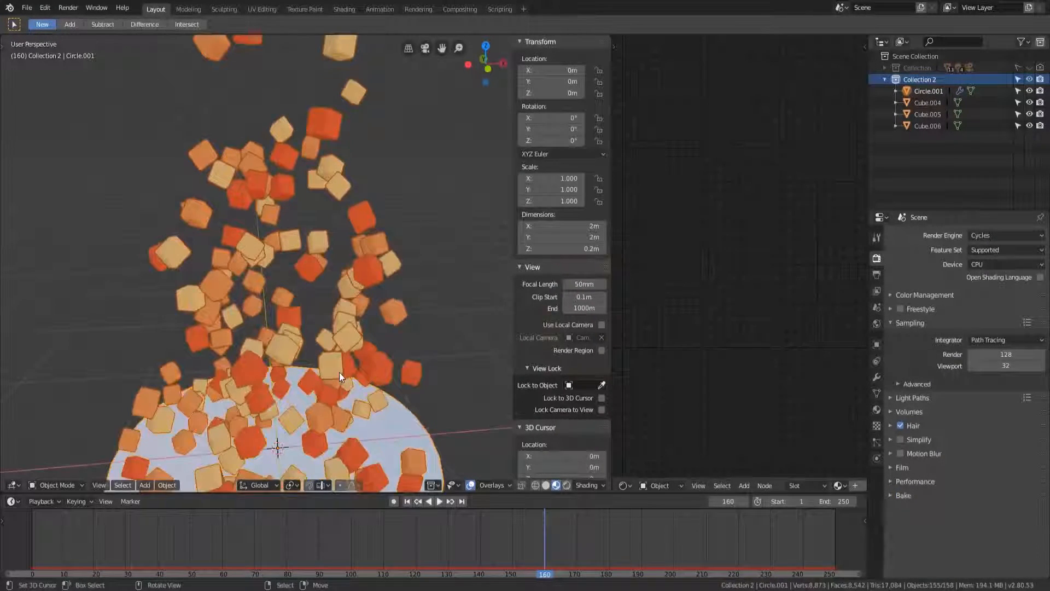
{"action": "left_click", "coordinate": [567, 486]}
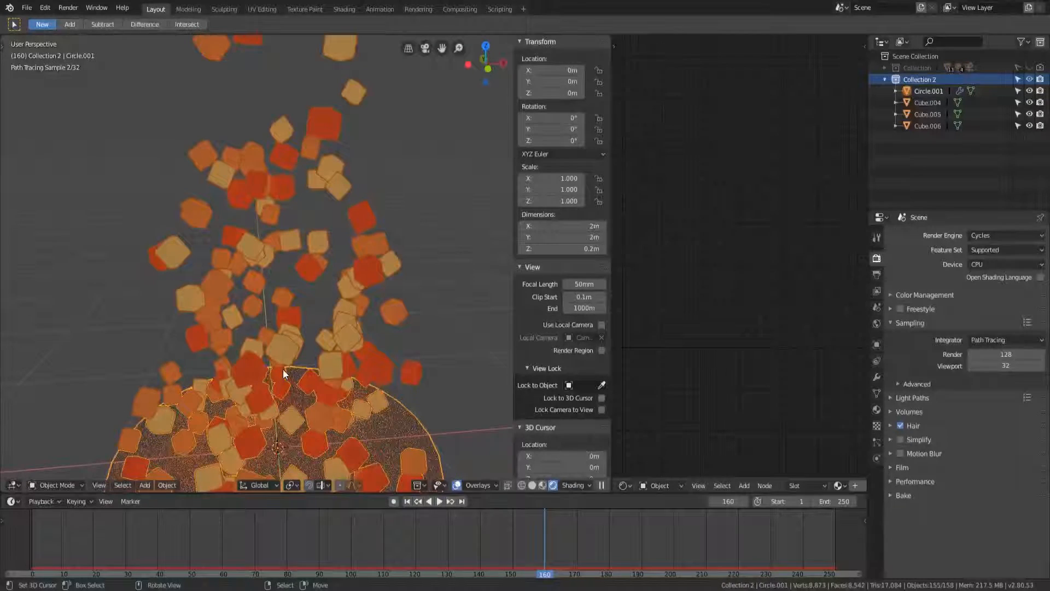
- Inspect the Cycles-rendered cubes at frames 140 and 89, from above and from the side
{"action": "scroll", "coordinate": [283, 368], "scroll_direction": "down", "scroll_amount": 3}
{"action": "left_click", "coordinate": [480, 544]}
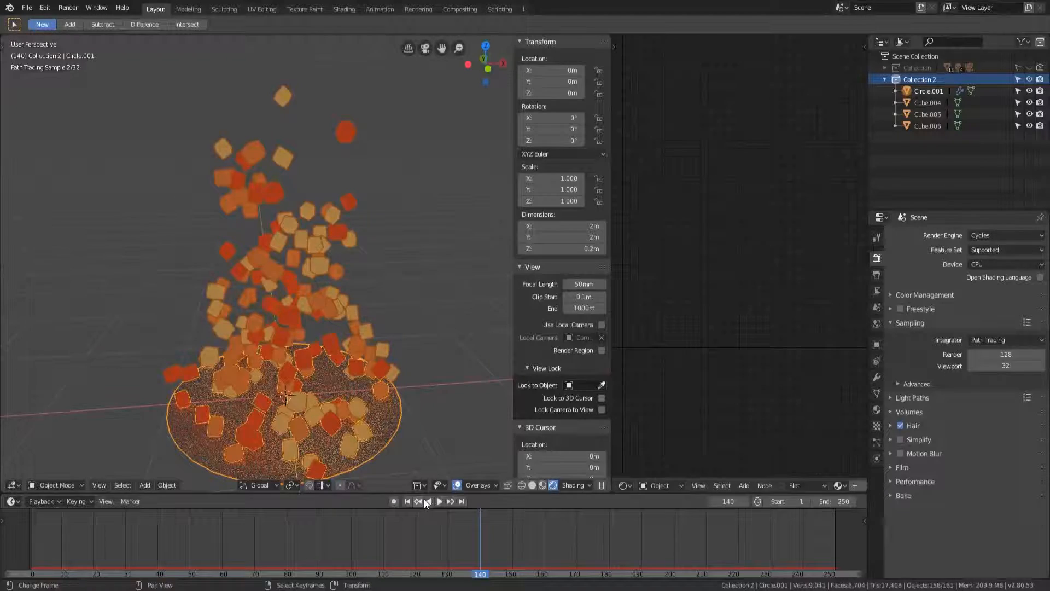
{"action": "left_click", "coordinate": [429, 501]}
{"action": "middle_click_drag", "start_coordinate": [372, 471], "coordinate": [325, 463]}
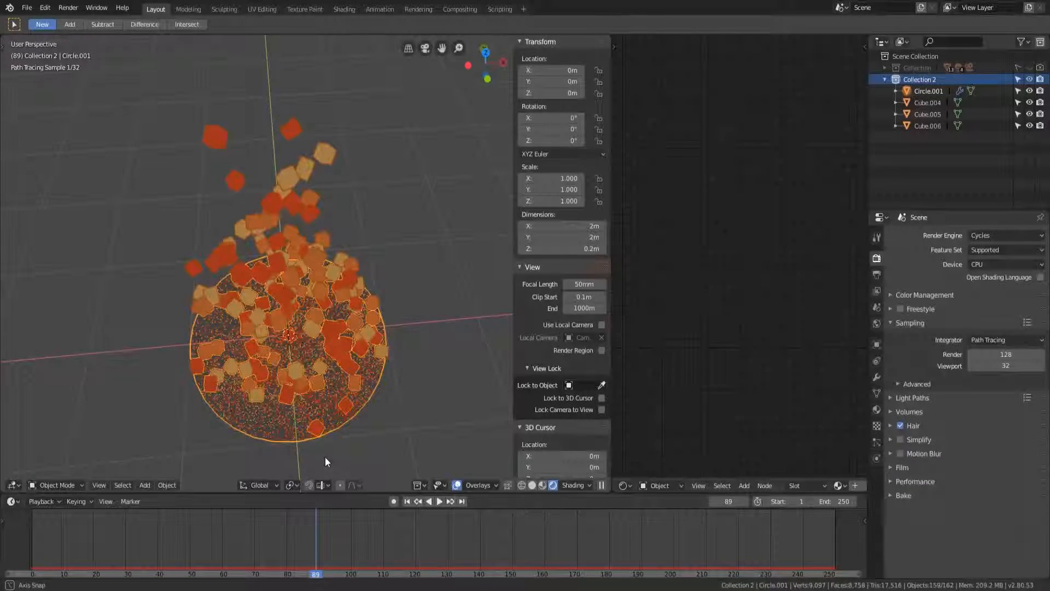
{"action": "middle_click_drag", "start_coordinate": [324, 457], "coordinate": [411, 303]}
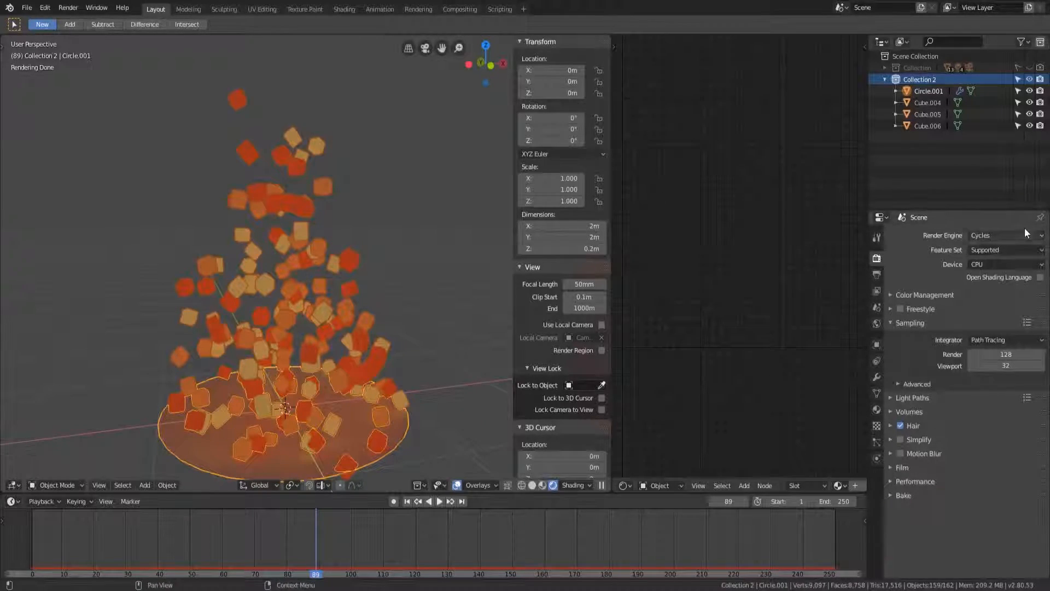
- Switch the render engine back to Eevee and replay the simulation from the first frame
{"action": "left_click", "coordinate": [992, 236]}
{"action": "left_click", "coordinate": [987, 252]}
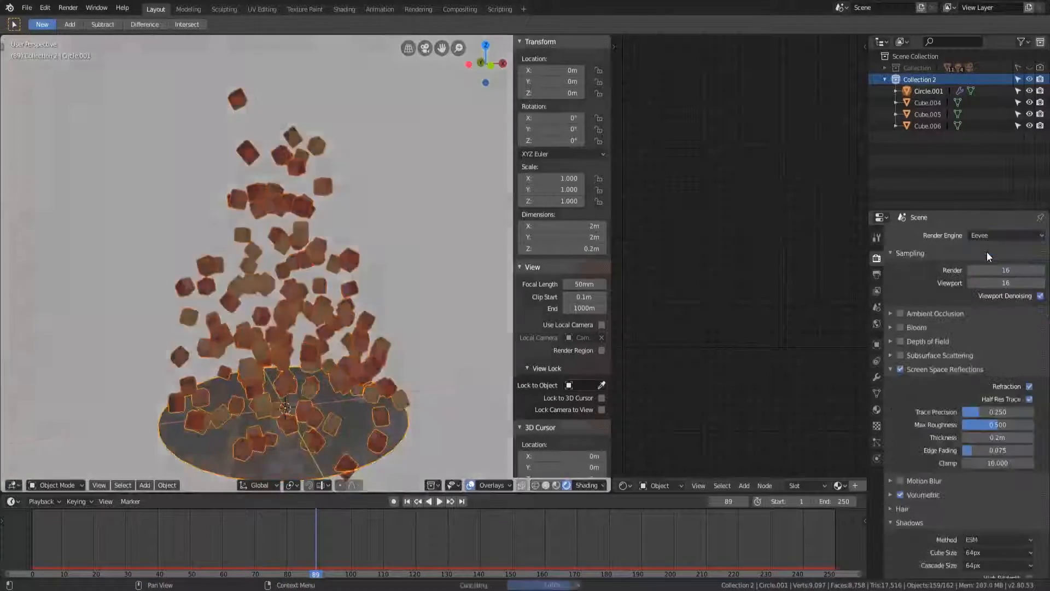
{"action": "mouse_move", "coordinate": [340, 392]}
{"action": "middle_mouse_down"}
{"action": "mouse_move", "coordinate": [421, 442]}
{"action": "mouse_move", "coordinate": [355, 410]}
{"action": "mouse_move", "coordinate": [356, 389]}
{"action": "middle_mouse_up"}
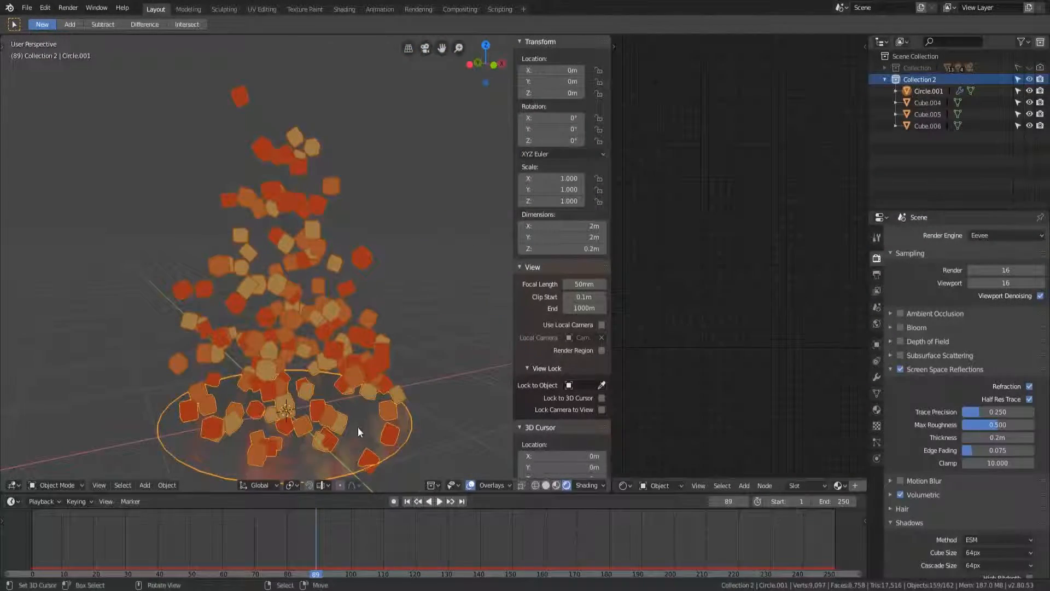
{"action": "left_click", "coordinate": [406, 501]}
{"action": "left_click", "coordinate": [439, 502]}
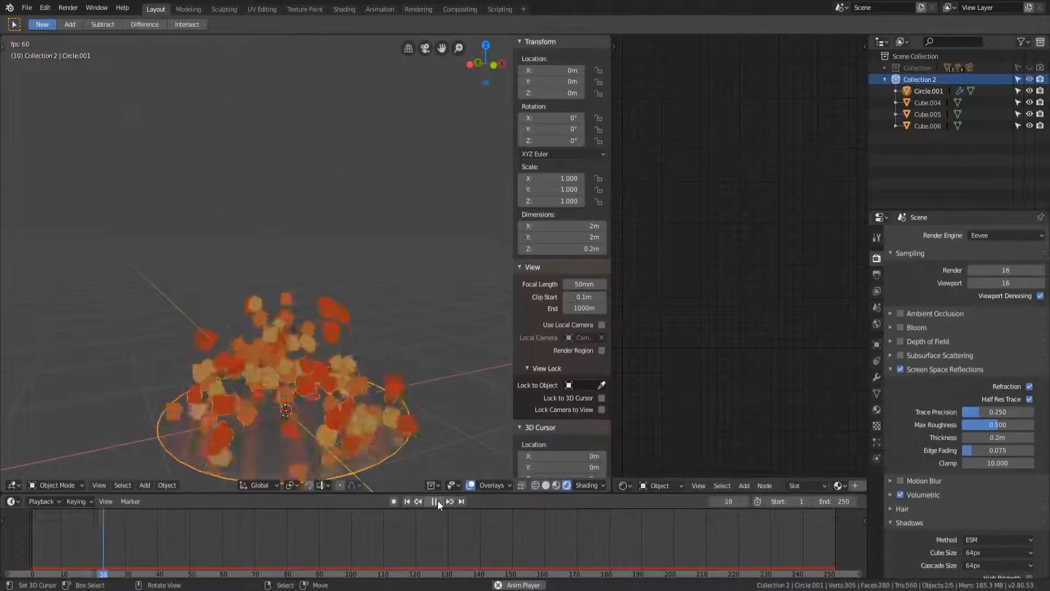
{"action": "mouse_move", "coordinate": [352, 404]}
{"action": "middle_mouse_down"}
{"action": "mouse_move", "coordinate": [359, 437]}
{"action": "mouse_move", "coordinate": [337, 420]}
{"action": "middle_mouse_up"}
- Add a point light at the dish's centre and raise it about 0.363 m along Z
{"action": "key", "text": "shift+a"}
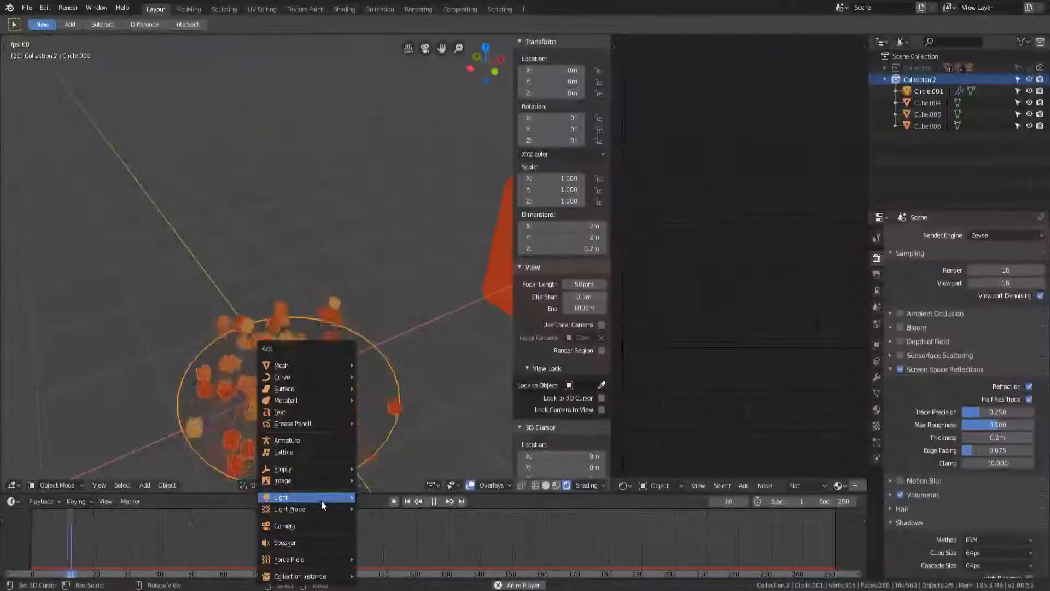
{"action": "mouse_move", "coordinate": [322, 500]}
{"action": "left_click", "coordinate": [385, 498]}
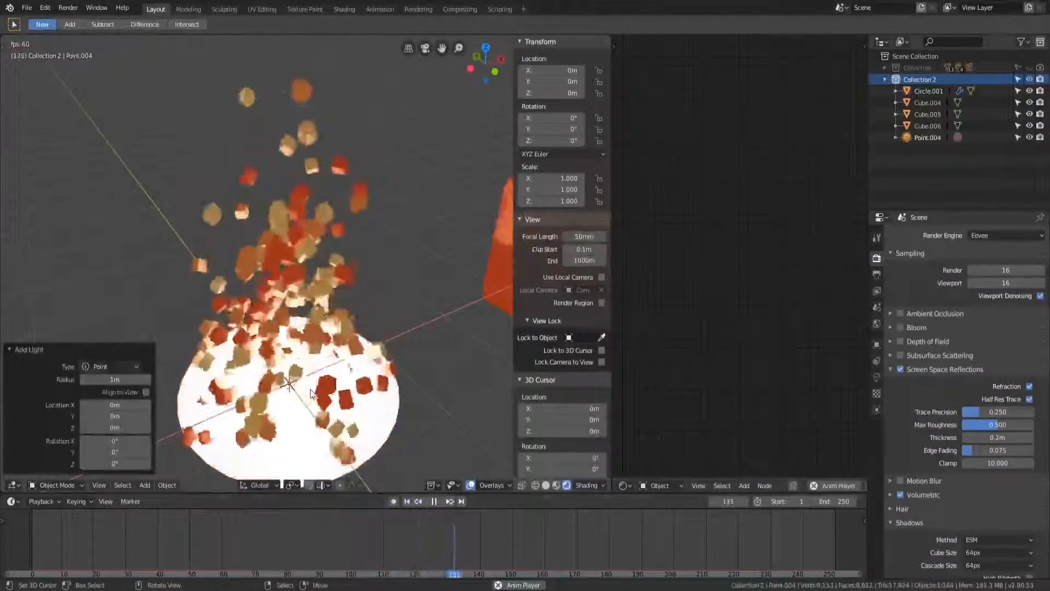
{"action": "key", "text": "g"}
{"action": "key", "text": "z"}
{"action": "left_click", "coordinate": [309, 355]}
{"action": "middle_click_drag", "start_coordinate": [310, 355], "coordinate": [315, 317]}
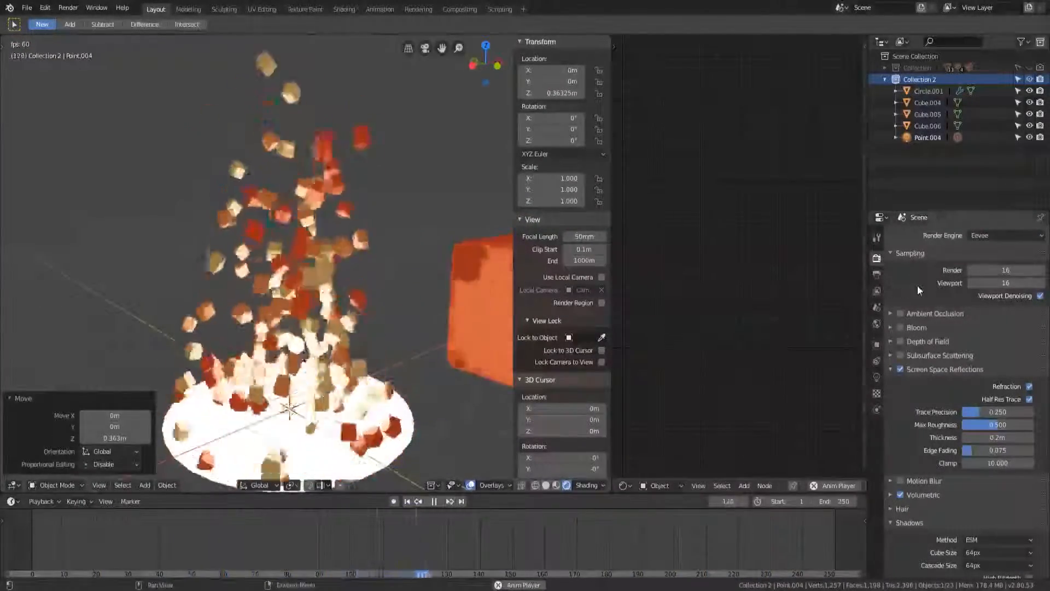
- Enable Bloom in the Eevee render settings and tint the point light a pale warm orange
{"action": "left_click", "coordinate": [900, 327]}
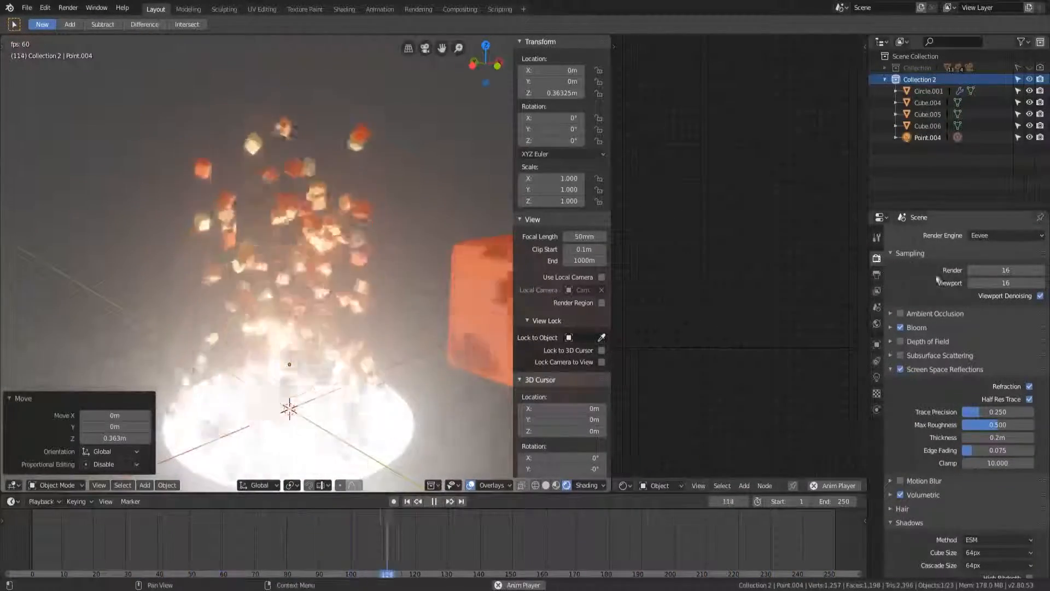
{"action": "left_click", "coordinate": [877, 378]}
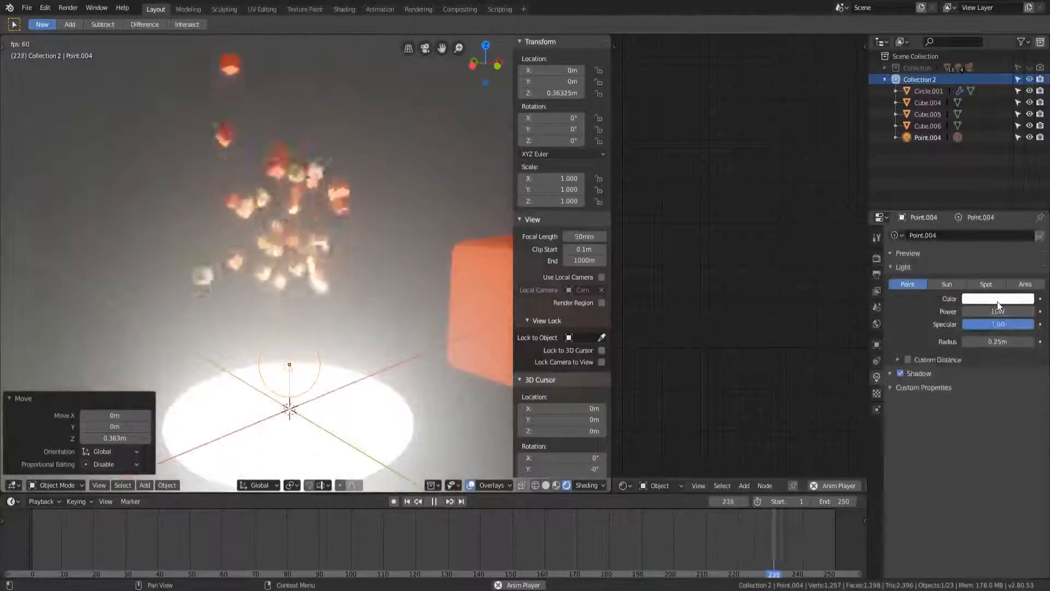
{"action": "left_click", "coordinate": [997, 299]}
{"action": "left_click", "coordinate": [973, 195]}
{"action": "left_click_drag", "start_coordinate": [973, 195], "coordinate": [970, 208]}
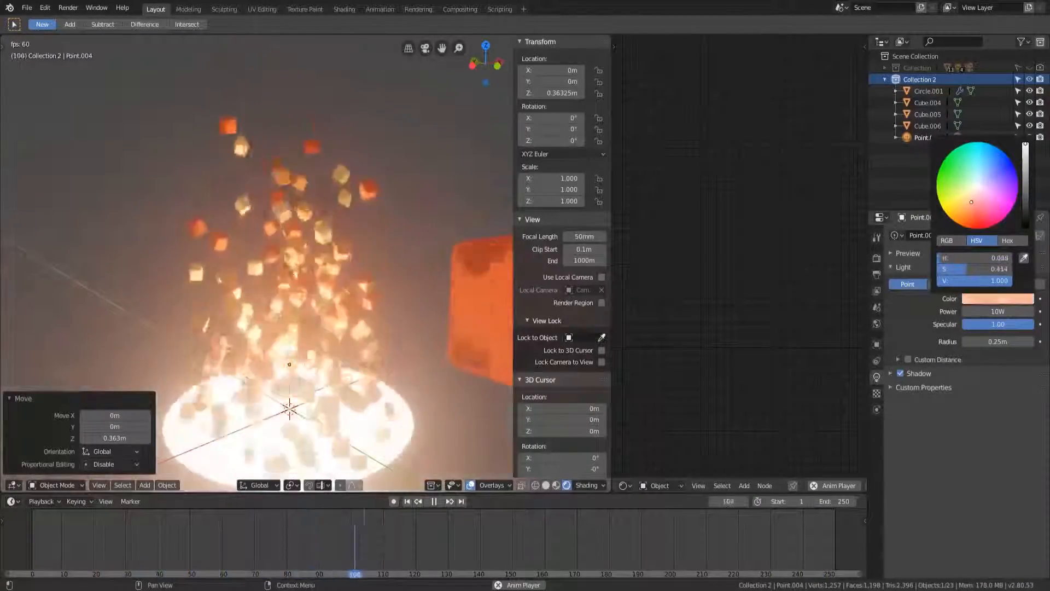
- Reduce the point light's power to 814 mW
{"action": "left_click", "coordinate": [992, 311]}
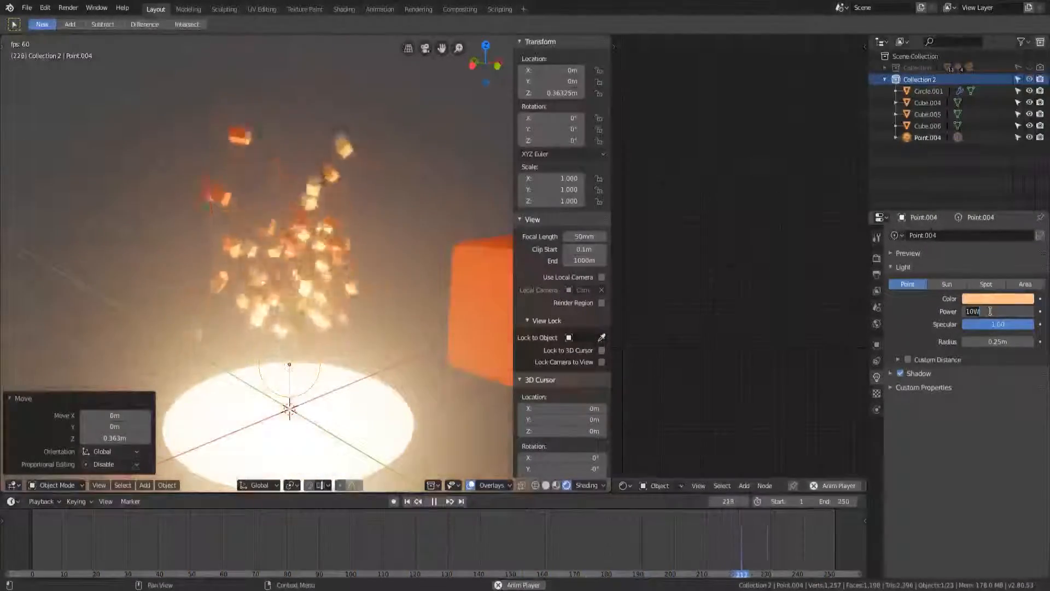
{"action": "type", "text": "100mW"}
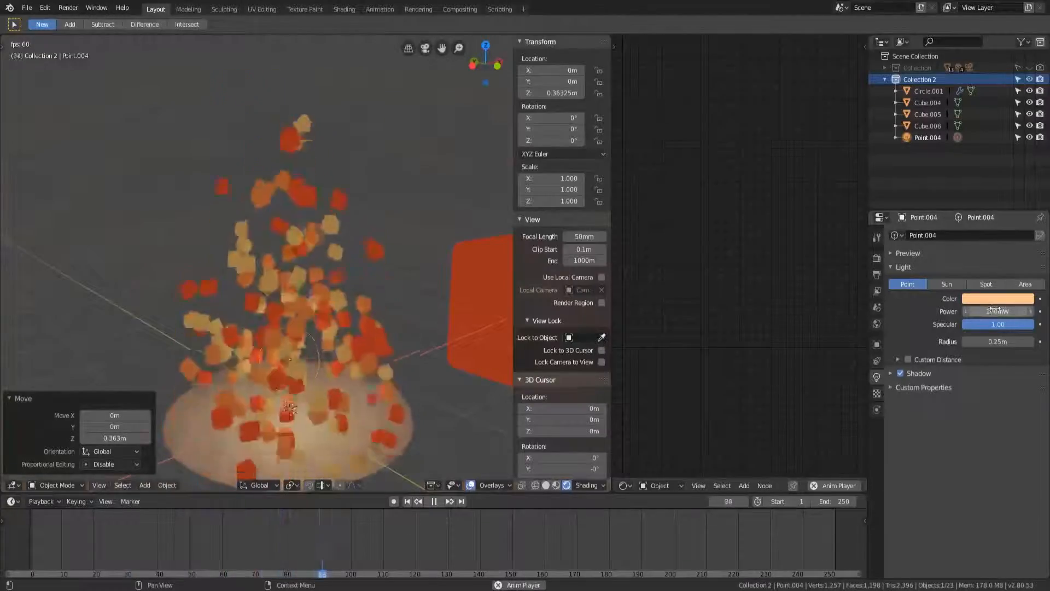
{"action": "key", "text": "Return"}
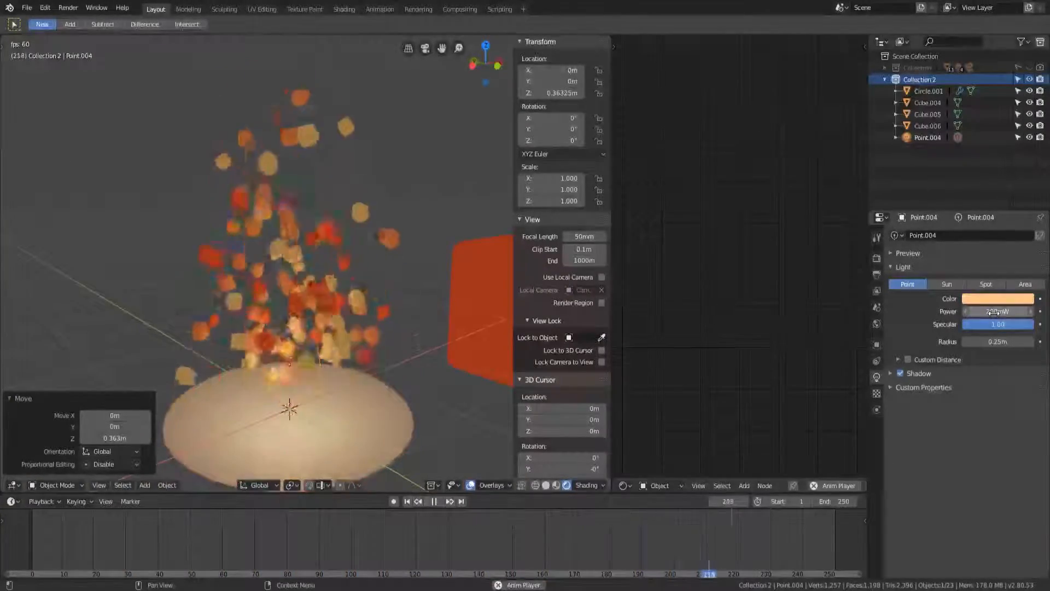
{"action": "mouse_move", "coordinate": [991, 311]}
{"action": "left_mouse_down"}
{"action": "mouse_move", "coordinate": [1034, 312]}
{"action": "mouse_move", "coordinate": [999, 311]}
{"action": "left_mouse_up"}
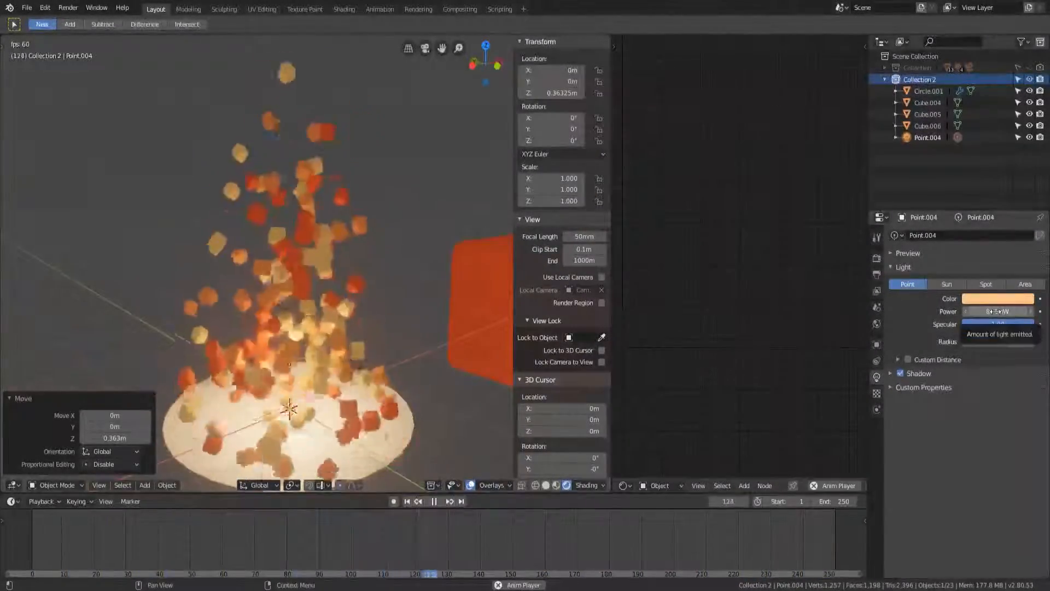
{"action": "scroll", "coordinate": [307, 304], "scroll_direction": "down", "scroll_amount": 2}
{"action": "middle_click_drag", "start_coordinate": [312, 300], "coordinate": [296, 331]}
{"action": "key", "text": "g"}
{"action": "key", "text": "z"}
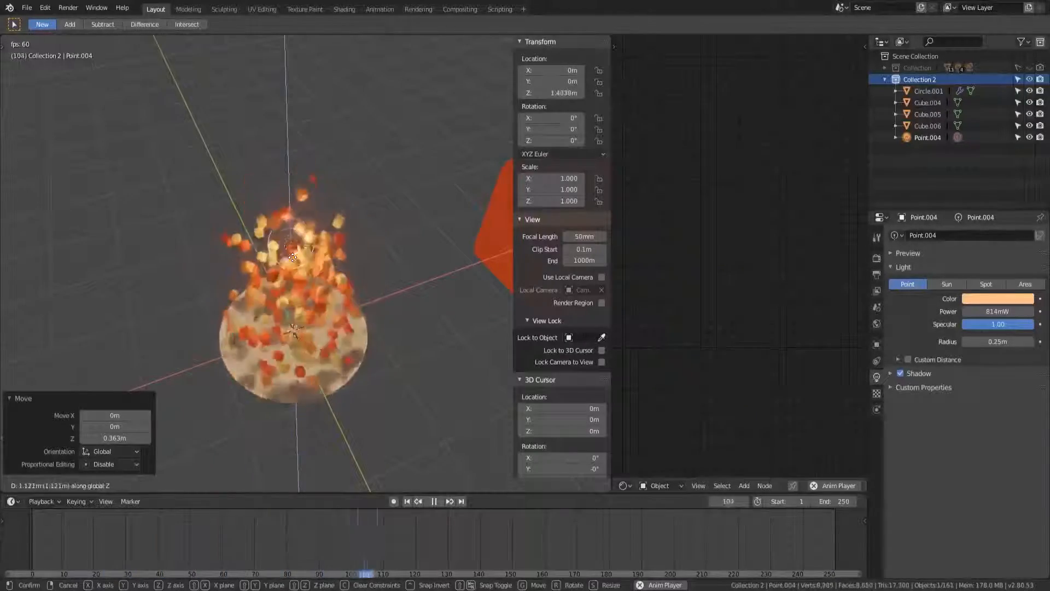
{"action": "right_click", "coordinate": [293, 257]}
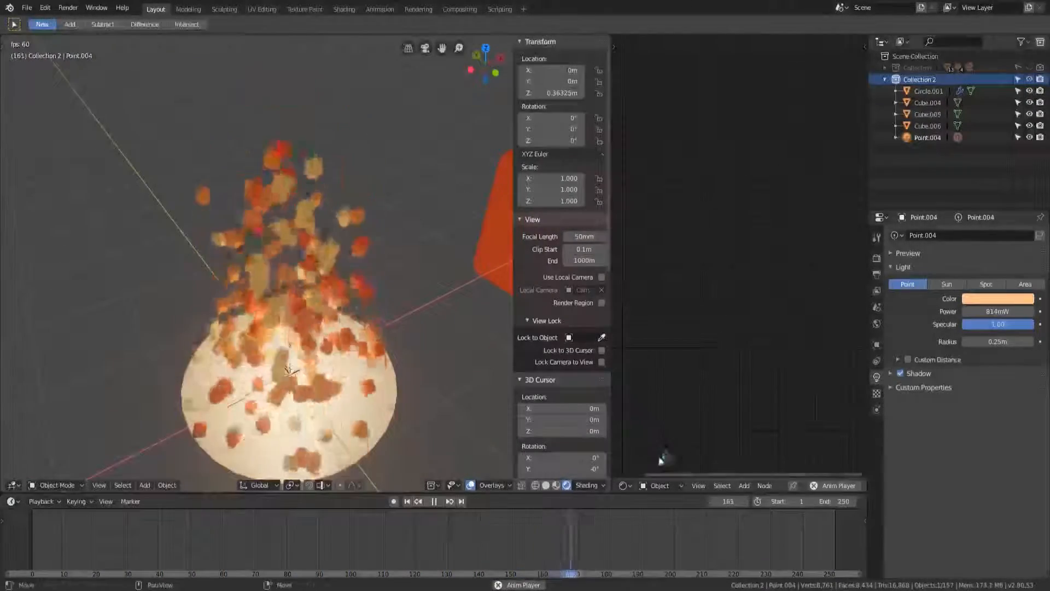
{"action": "left_click", "coordinate": [623, 486]}
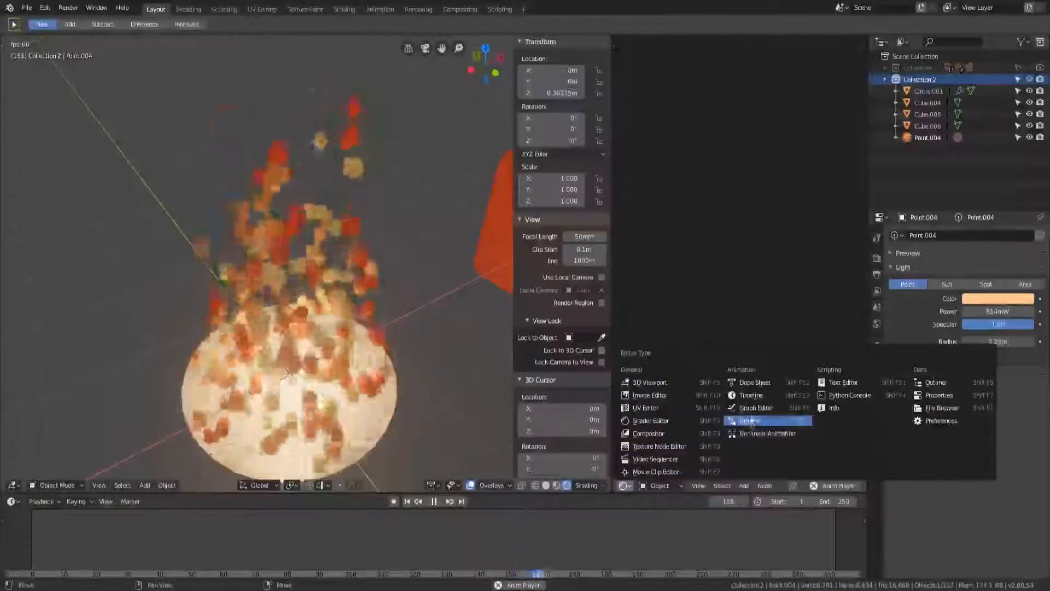
{"action": "left_click", "coordinate": [751, 420]}
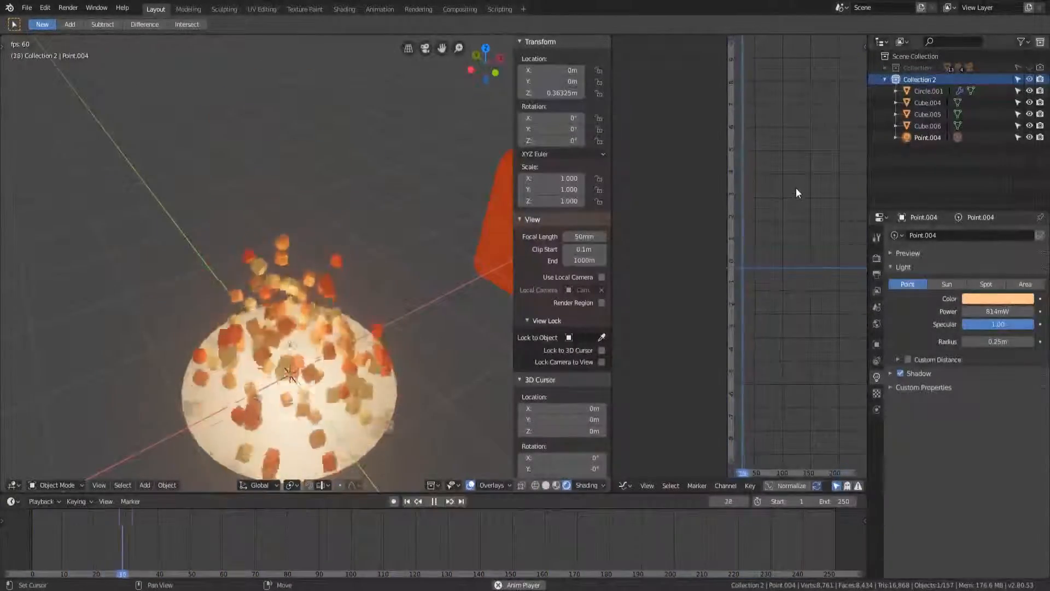
{"action": "key", "text": "n"}
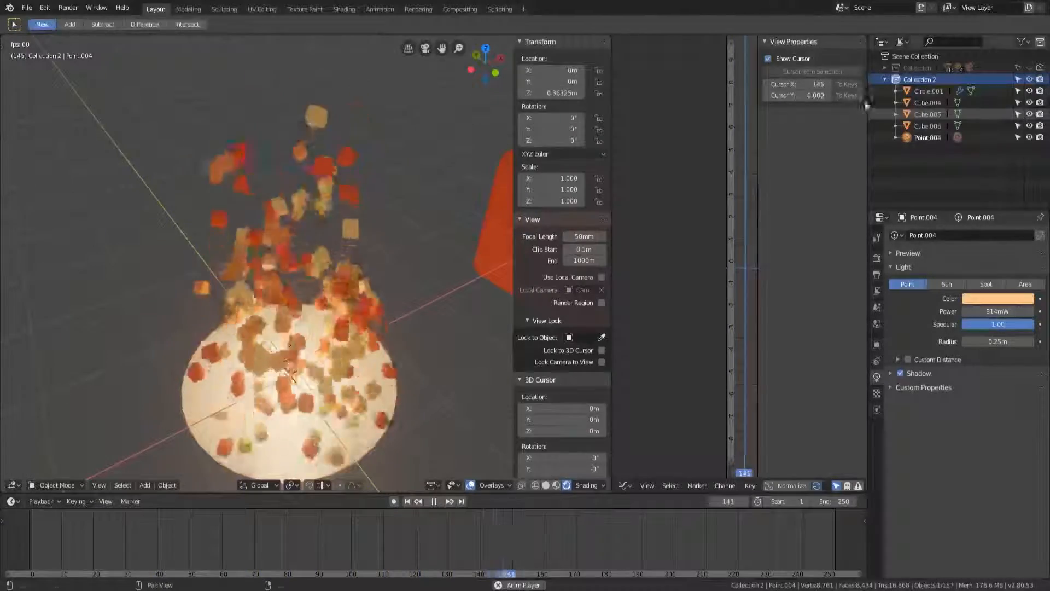
{"action": "key", "text": "n"}
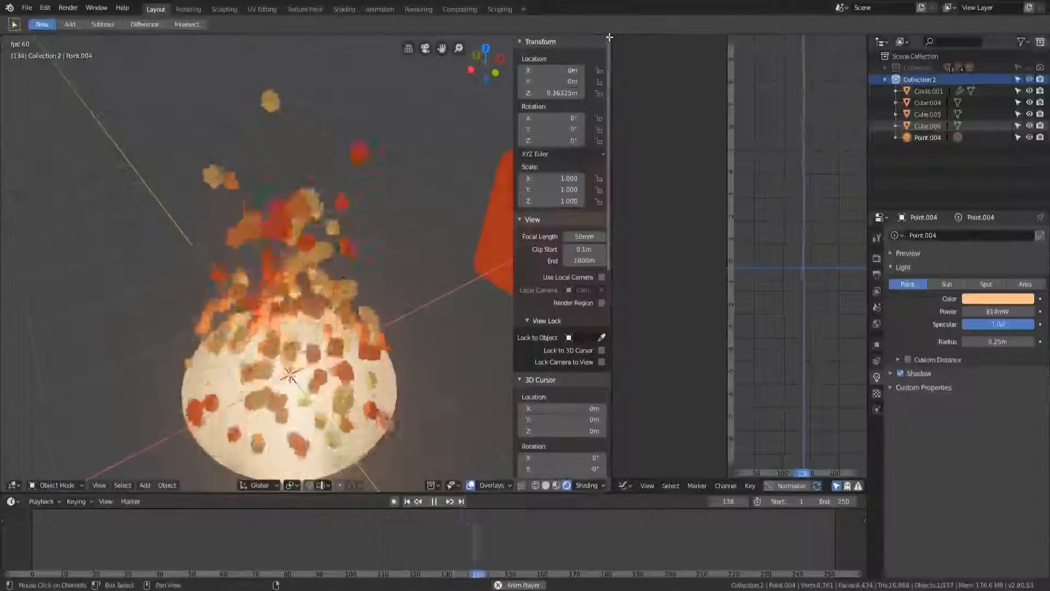
- Expand the 3D viewport over the neighbouring editor area and select the dish emitter
{"action": "left_click_drag", "start_coordinate": [609, 37], "coordinate": [711, 82]}
{"action": "middle_click_drag", "start_coordinate": [454, 219], "coordinate": [354, 249]}
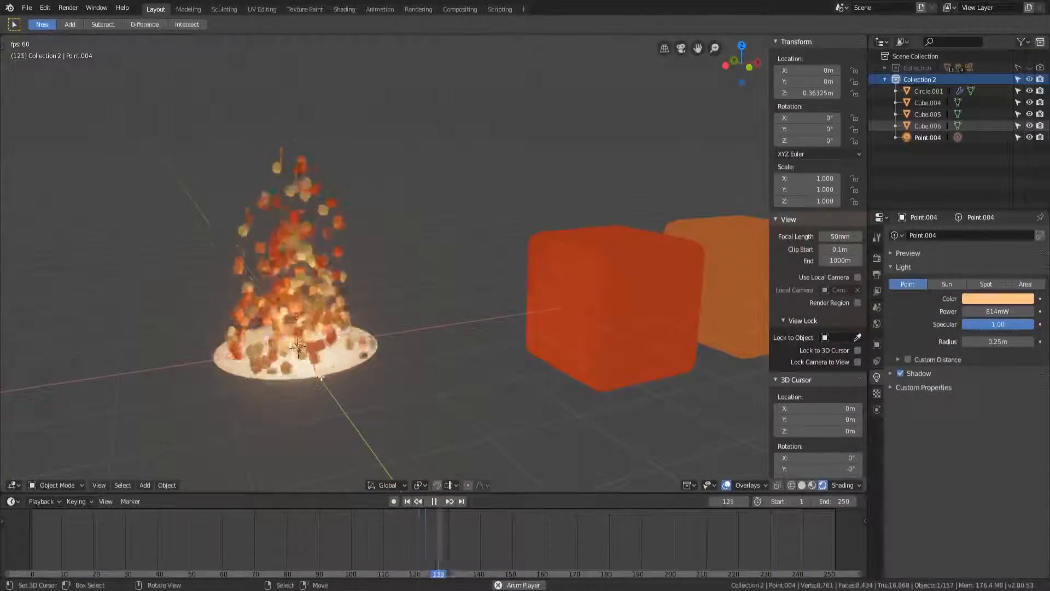
{"action": "left_click", "coordinate": [341, 349]}
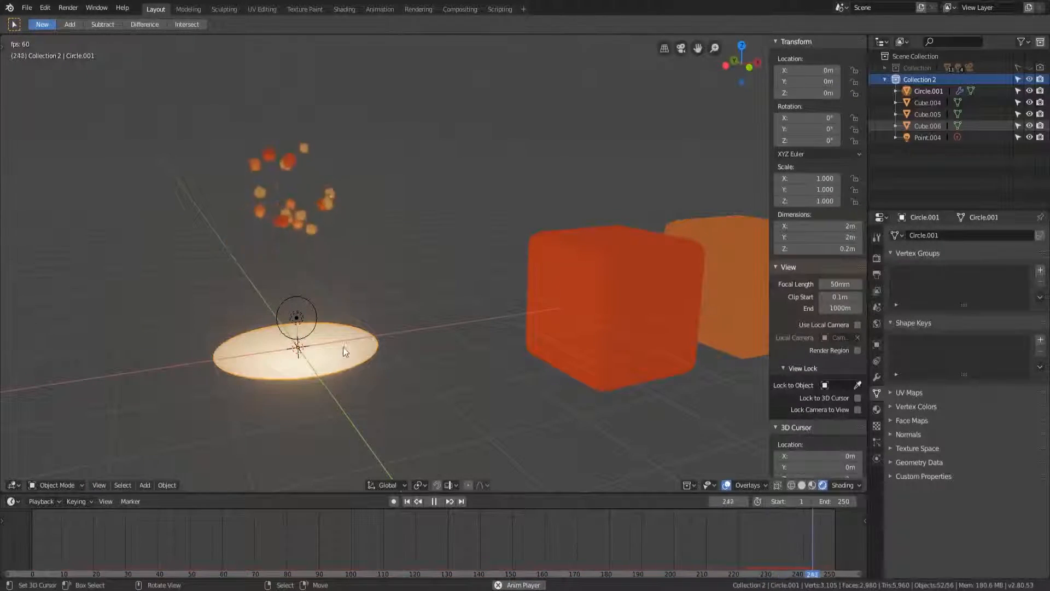
- Duplicate the yellow cube and place the copy 3 m further along the X axis
{"action": "scroll", "coordinate": [552, 293], "scroll_direction": "down", "scroll_amount": 3}
{"action": "middle_click_drag", "start_coordinate": [552, 293], "coordinate": [436, 277], "text": "shift"}
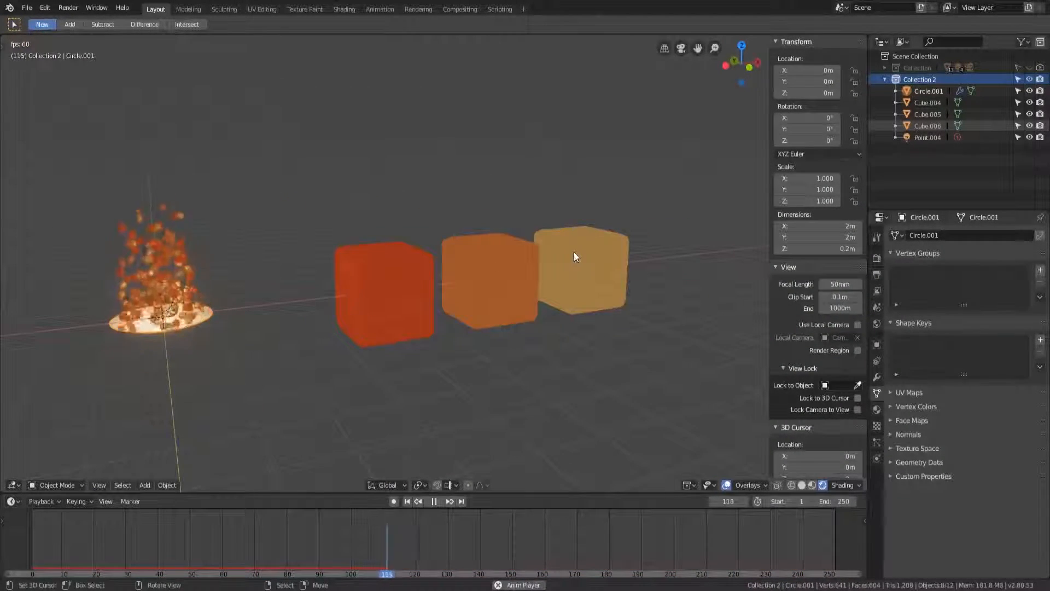
{"action": "key", "text": "KP_1"}
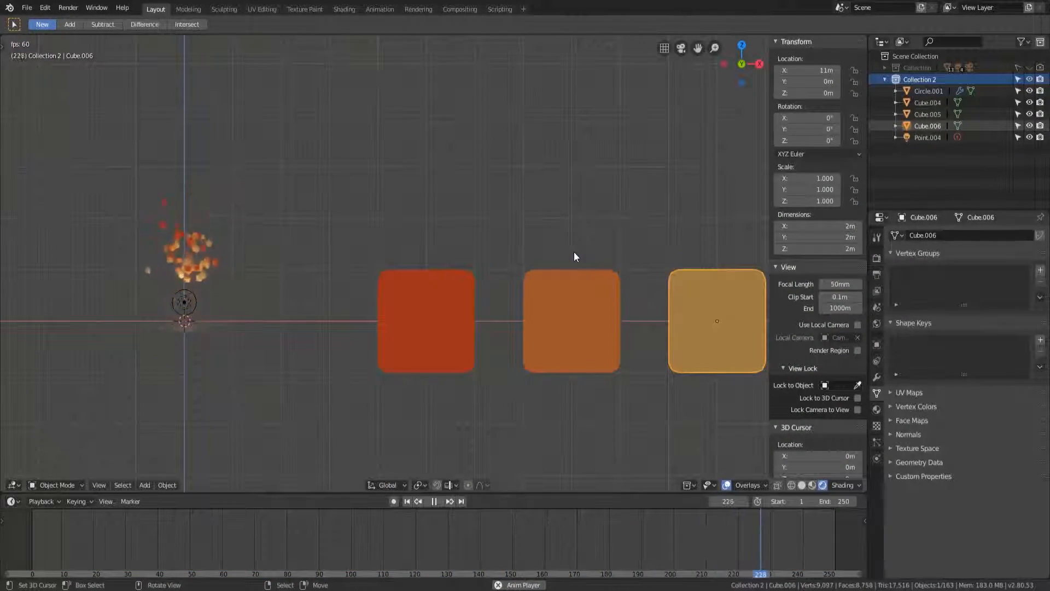
{"action": "middle_click_drag", "start_coordinate": [638, 297], "coordinate": [362, 280], "text": "shift"}
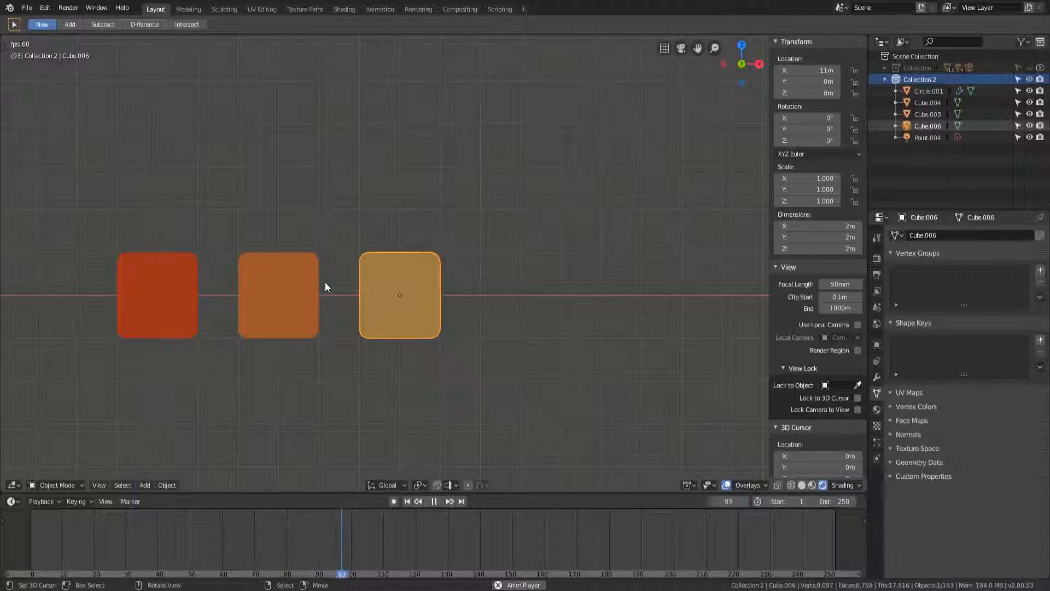
{"action": "key", "text": "shift+d"}
{"action": "left_click", "coordinate": [449, 283]}
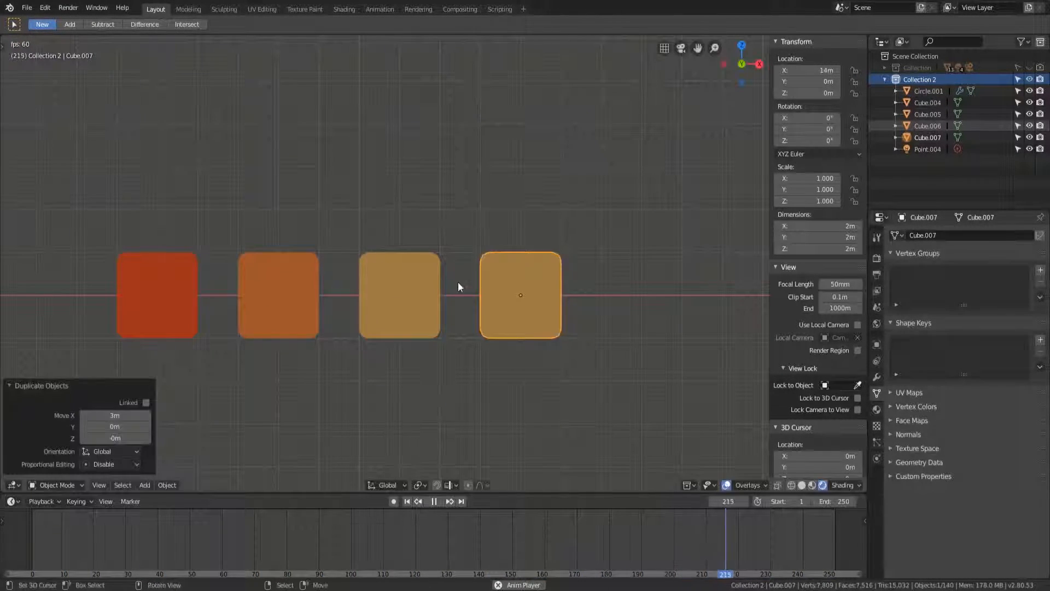
- Assign the existing black Material.004 to the duplicated cube at the end of the row
{"action": "left_click", "coordinate": [877, 409]}
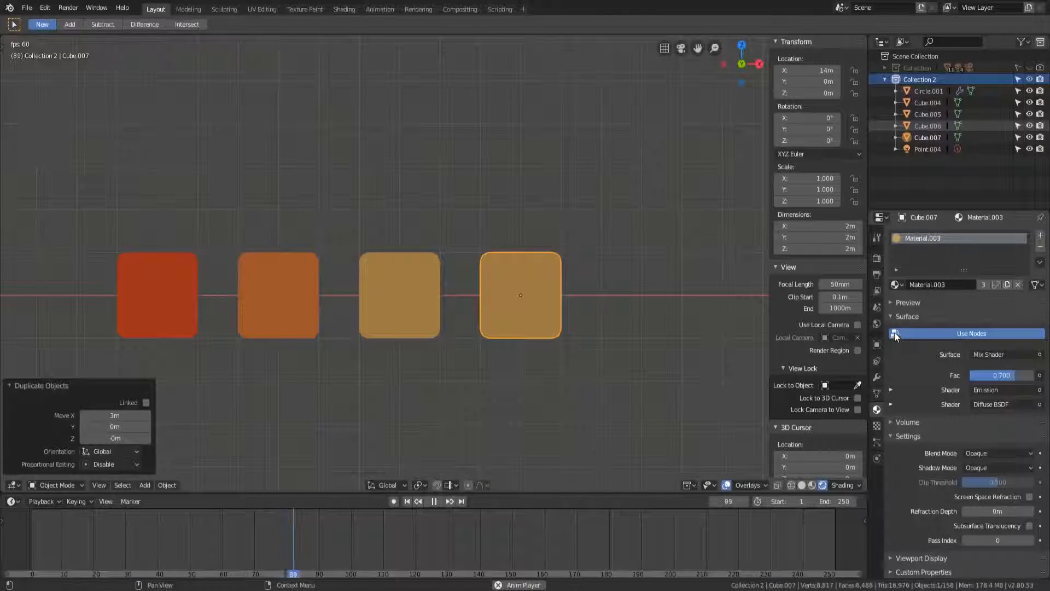
{"action": "left_click", "coordinate": [895, 285]}
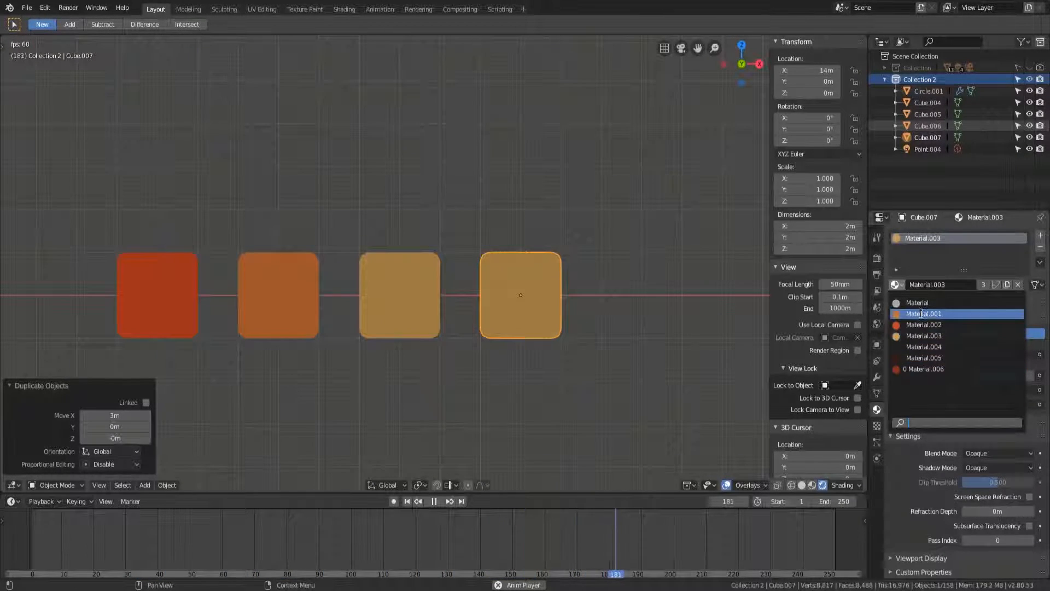
{"action": "left_click", "coordinate": [919, 347]}
{"action": "mouse_move", "coordinate": [593, 289]}
{"action": "middle_mouse_down"}
{"action": "mouse_move", "coordinate": [516, 290]}
{"action": "mouse_move", "coordinate": [551, 255]}
{"action": "mouse_move", "coordinate": [491, 275]}
{"action": "mouse_move", "coordinate": [648, 287]}
{"action": "mouse_move", "coordinate": [598, 293]}
{"action": "middle_mouse_up"}
{"action": "middle_click_drag", "start_coordinate": [259, 283], "coordinate": [454, 252], "text": "shift"}
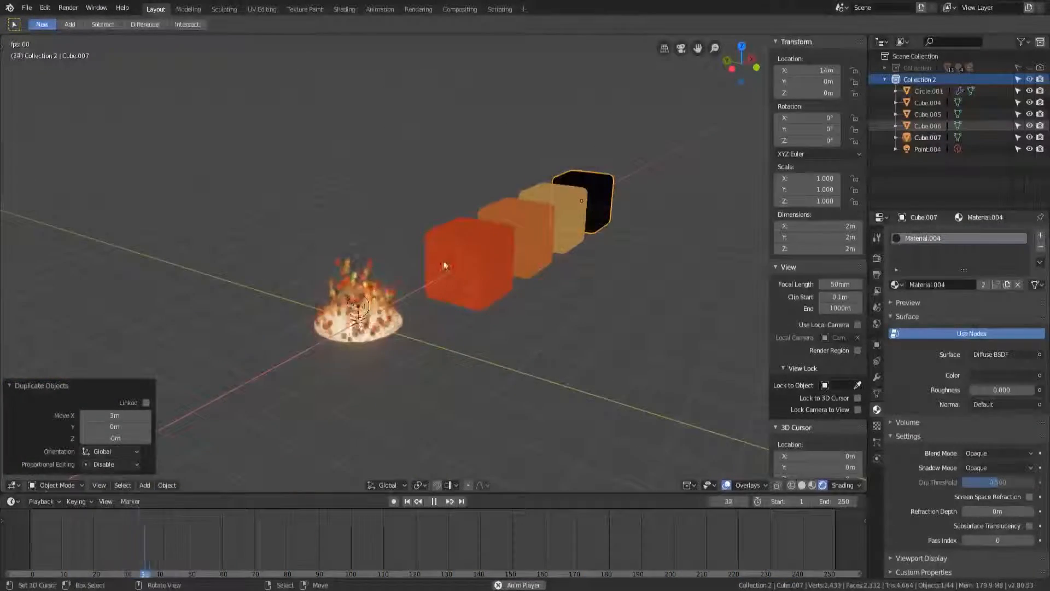
- Add a second particle system to the dish emitter and give it its own copy of the existing flame particle settings
{"action": "scroll", "coordinate": [395, 280], "scroll_direction": "up", "scroll_amount": 5}
{"action": "scroll", "coordinate": [395, 280], "scroll_direction": "down", "scroll_amount": 4}
{"action": "left_click", "coordinate": [350, 368]}
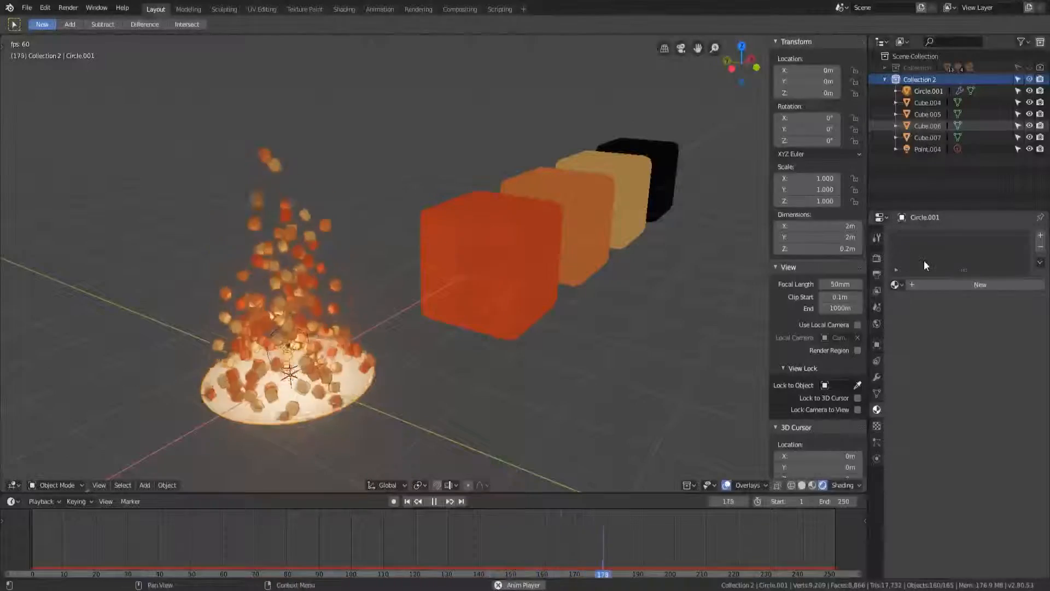
{"action": "left_click", "coordinate": [877, 442]}
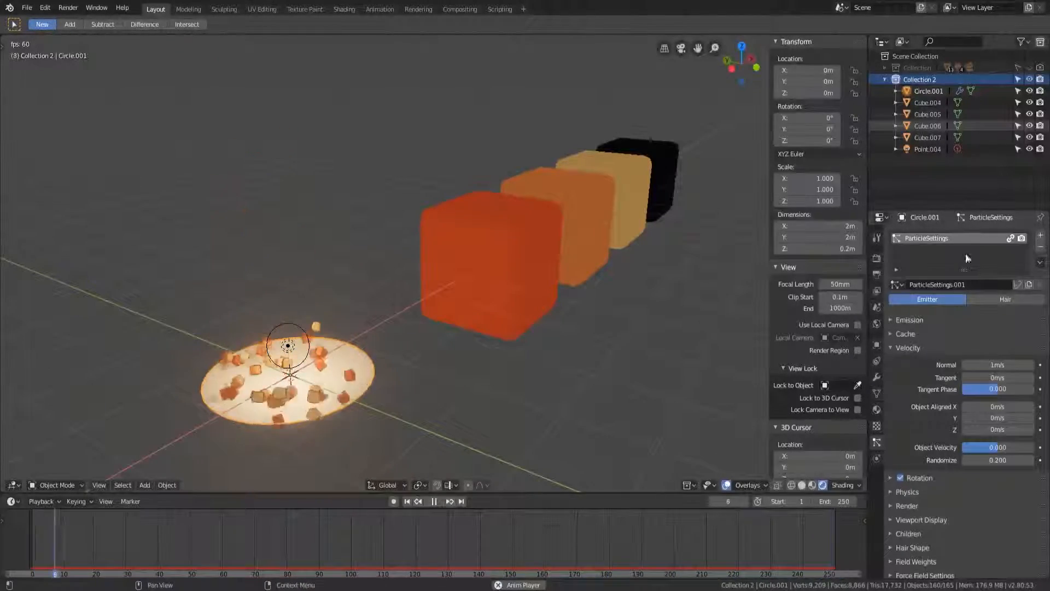
{"action": "left_click", "coordinate": [1040, 235]}
{"action": "left_click", "coordinate": [897, 284]}
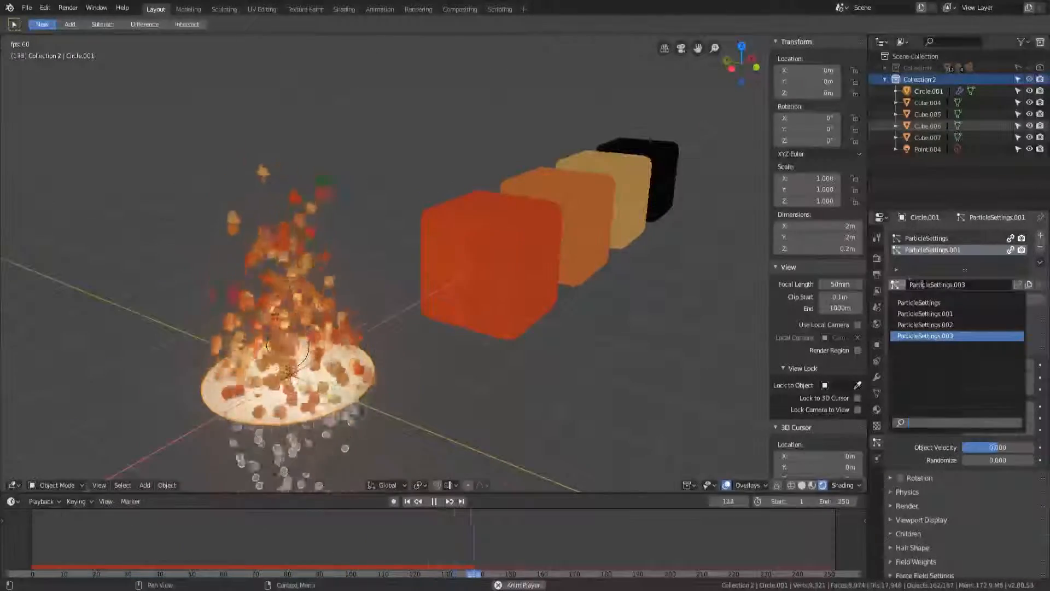
{"action": "left_click", "coordinate": [935, 302]}
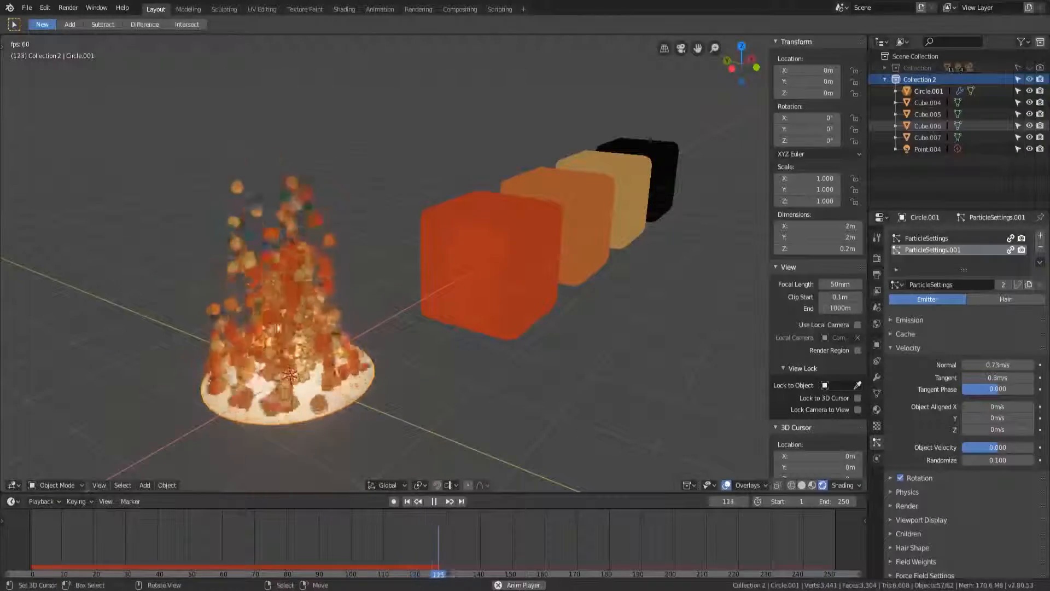
{"action": "left_click", "coordinate": [1003, 287]}
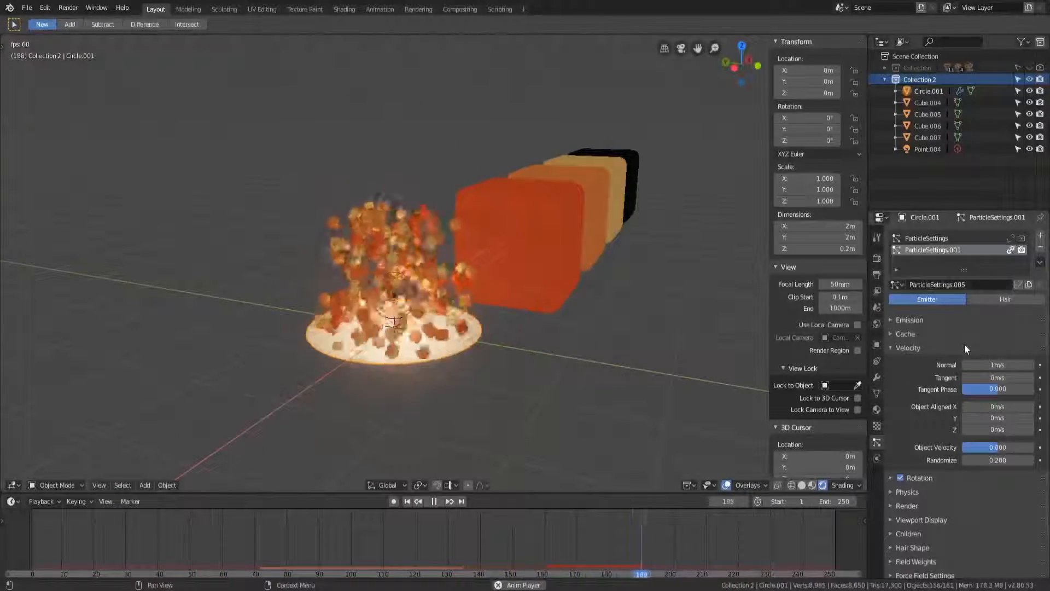
- Render the second particle system as Object, using the black cube as its instance object
{"action": "left_click", "coordinate": [892, 349]}
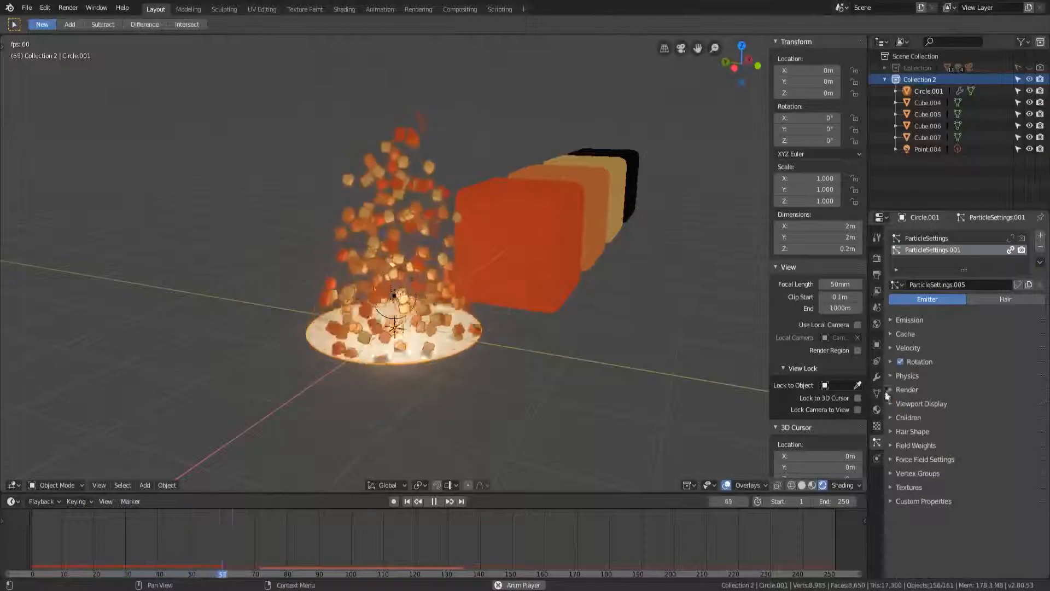
{"action": "left_click", "coordinate": [891, 389]}
{"action": "left_click", "coordinate": [976, 405]}
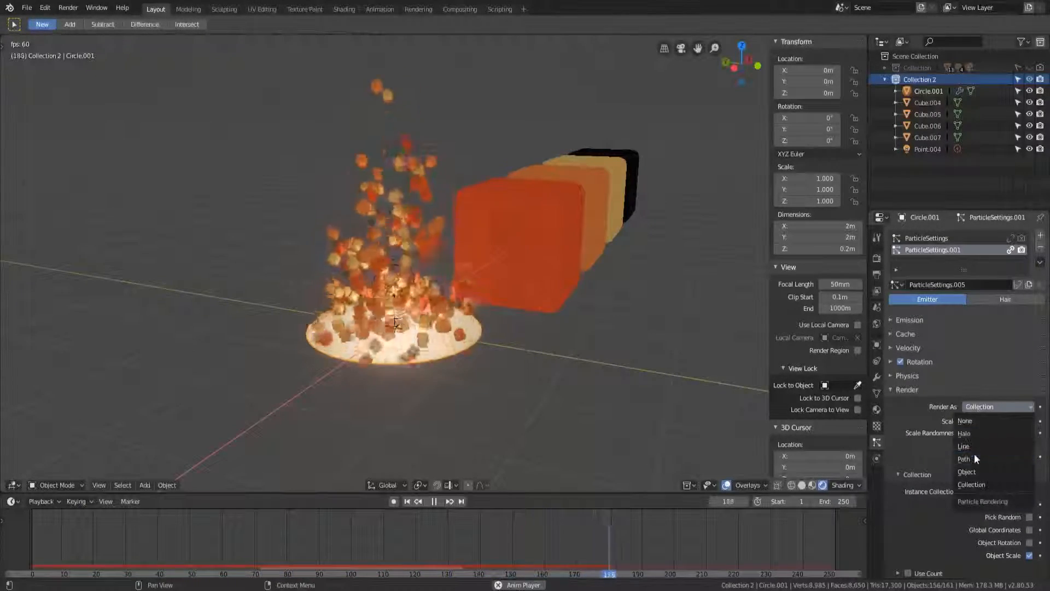
{"action": "left_click", "coordinate": [979, 471]}
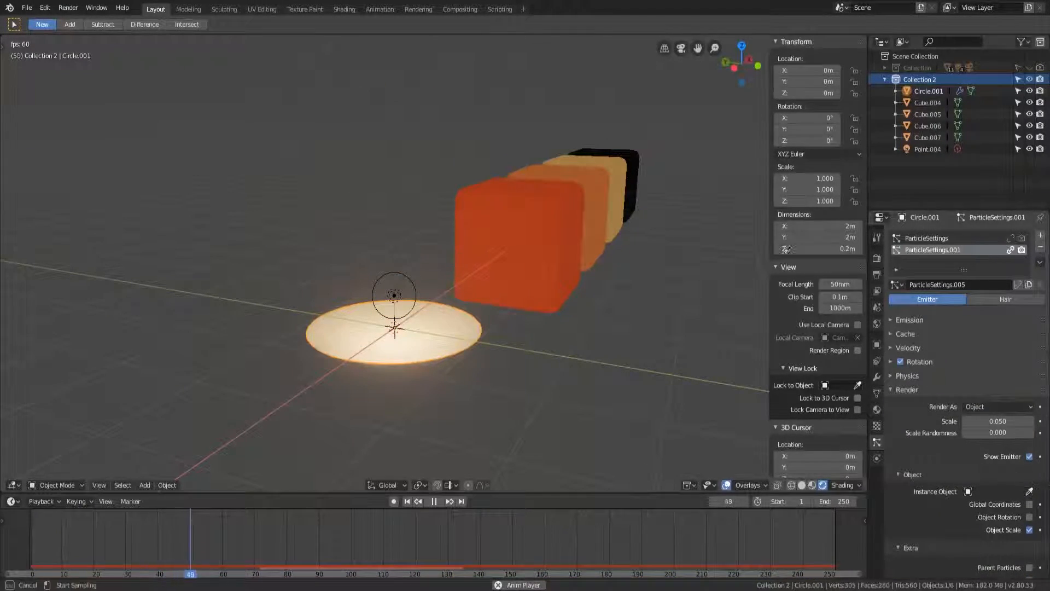
{"action": "left_click", "coordinate": [633, 152]}
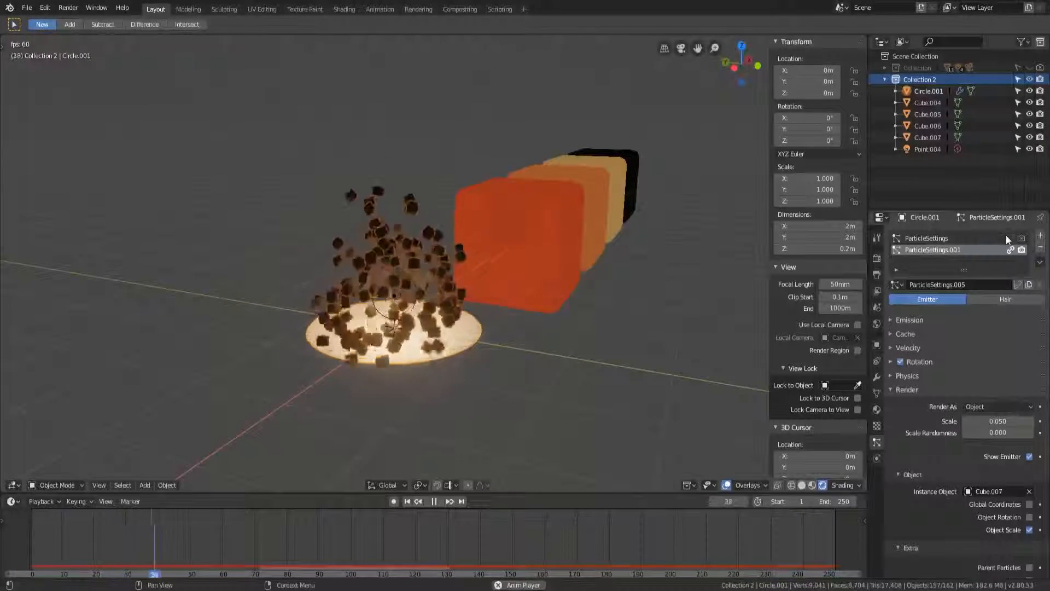
- Set the emission seed of the black particle system to 1
{"action": "middle_click_drag", "start_coordinate": [492, 307], "coordinate": [534, 303]}
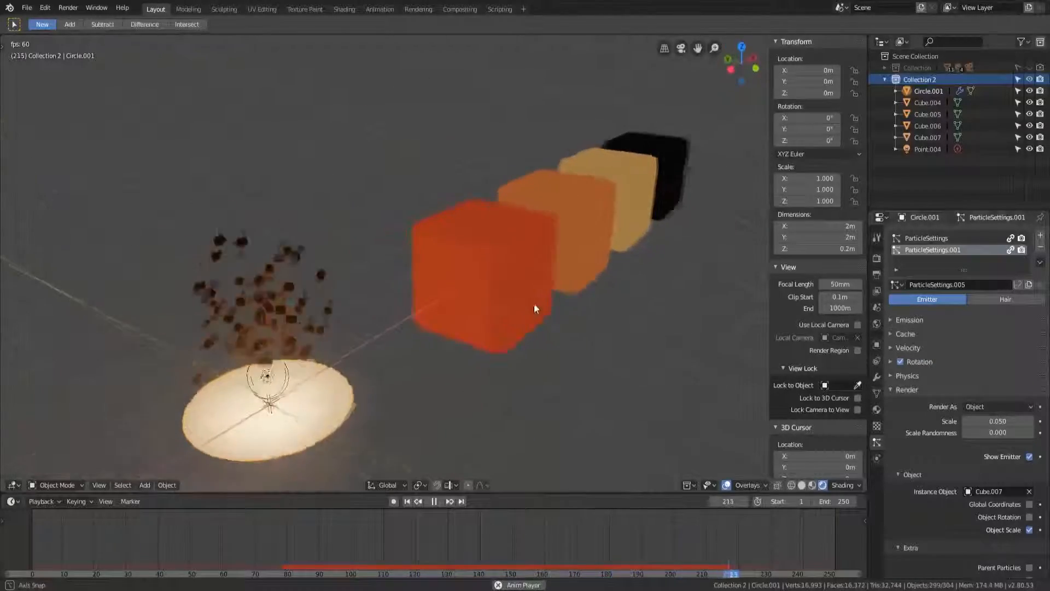
{"action": "left_click", "coordinate": [891, 320]}
{"action": "left_click", "coordinate": [1033, 350]}
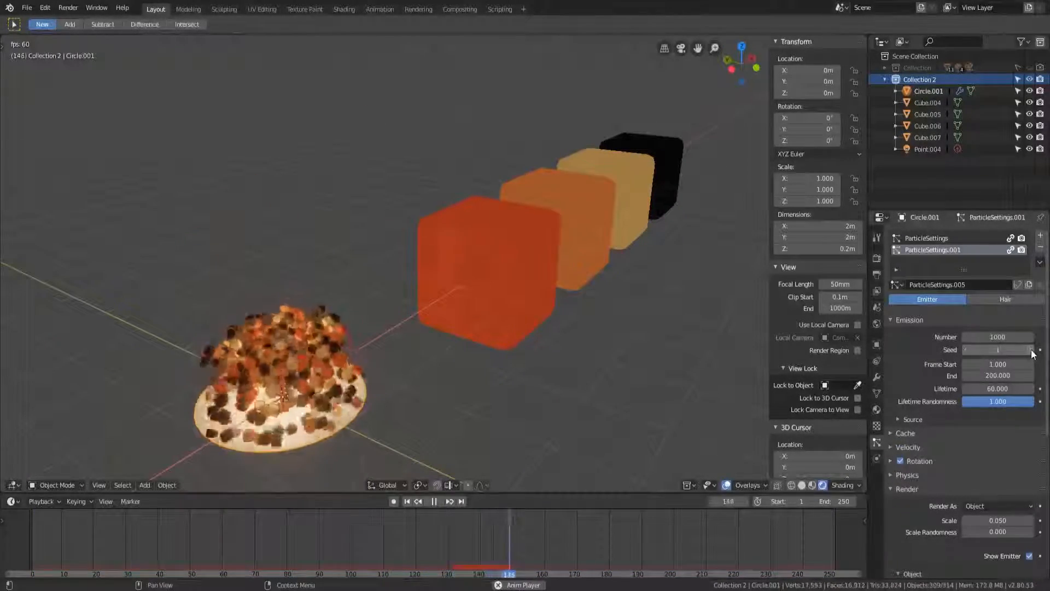
{"action": "middle_click_drag", "start_coordinate": [405, 297], "coordinate": [419, 287]}
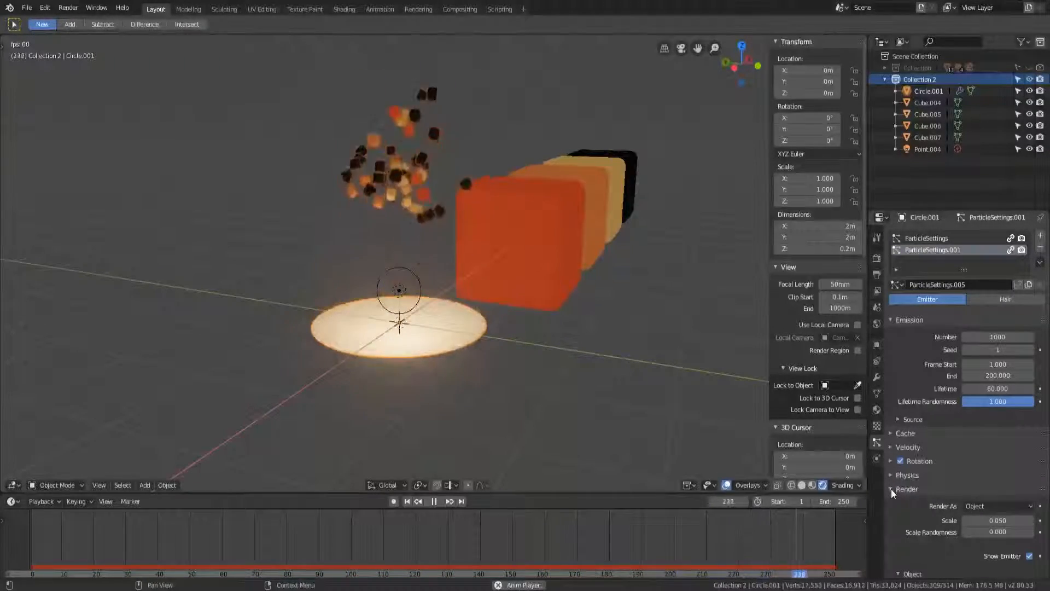
- Set the black particles' render scale to 0.03 and their scale randomness to 0.5
{"action": "scroll", "coordinate": [894, 488], "scroll_direction": "down", "scroll_amount": 2}
{"action": "left_click", "coordinate": [1005, 474]}
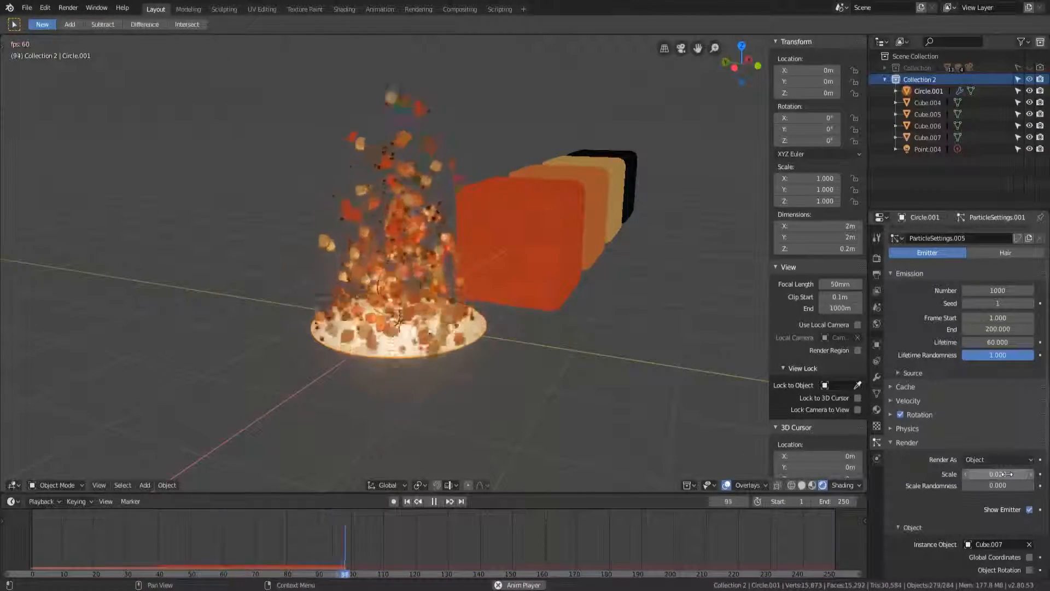
{"action": "left_click", "coordinate": [1001, 473]}
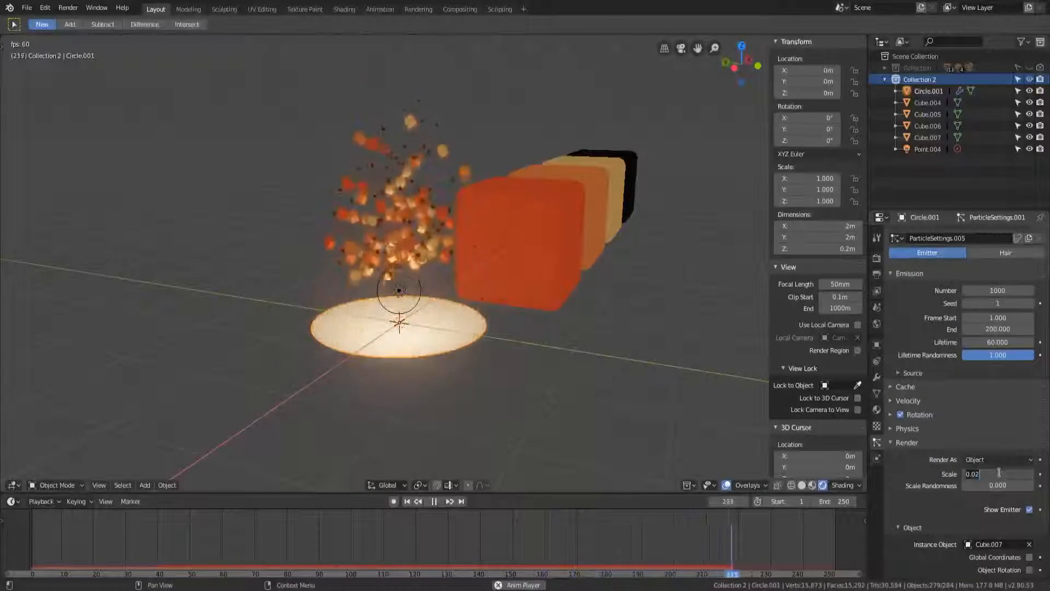
{"action": "type", "text": "0.03"}
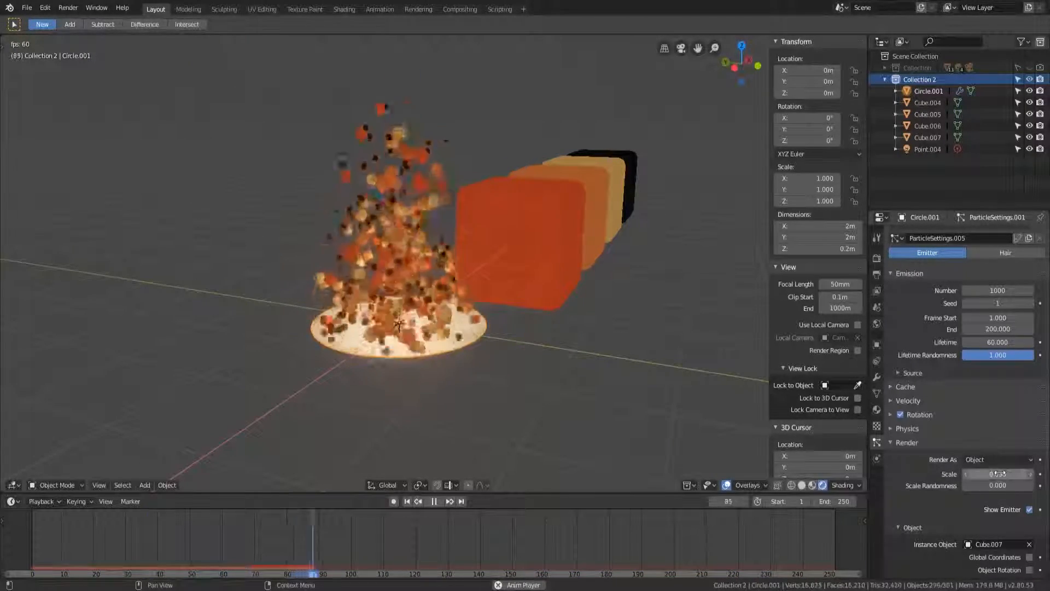
{"action": "key", "text": "Return"}
{"action": "left_click_drag", "start_coordinate": [990, 485], "coordinate": [1009, 490]}
{"action": "left_click", "coordinate": [999, 486]}
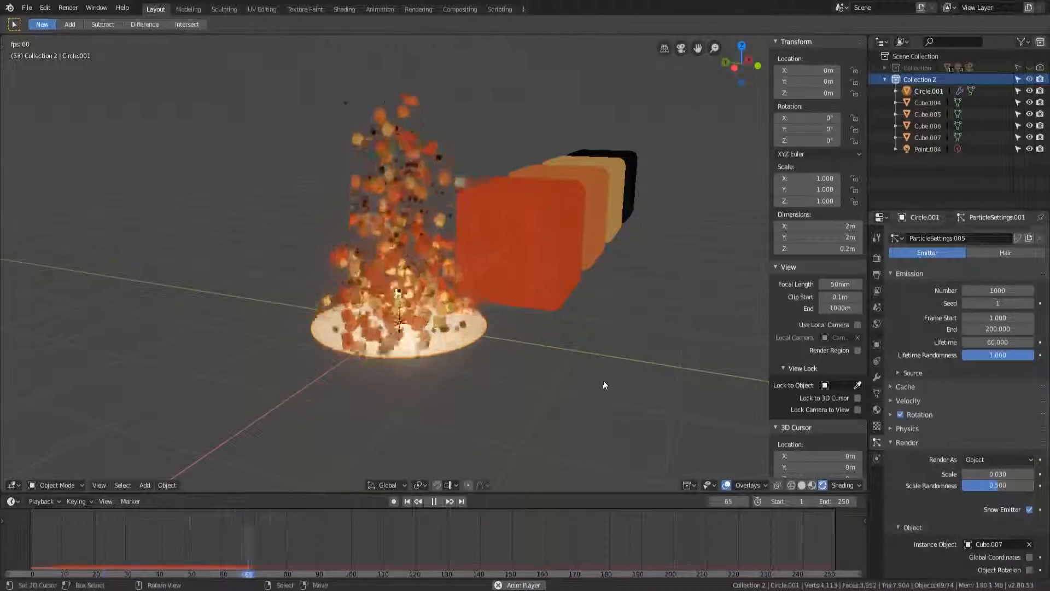
{"action": "middle_click_drag", "start_coordinate": [471, 316], "coordinate": [457, 365]}
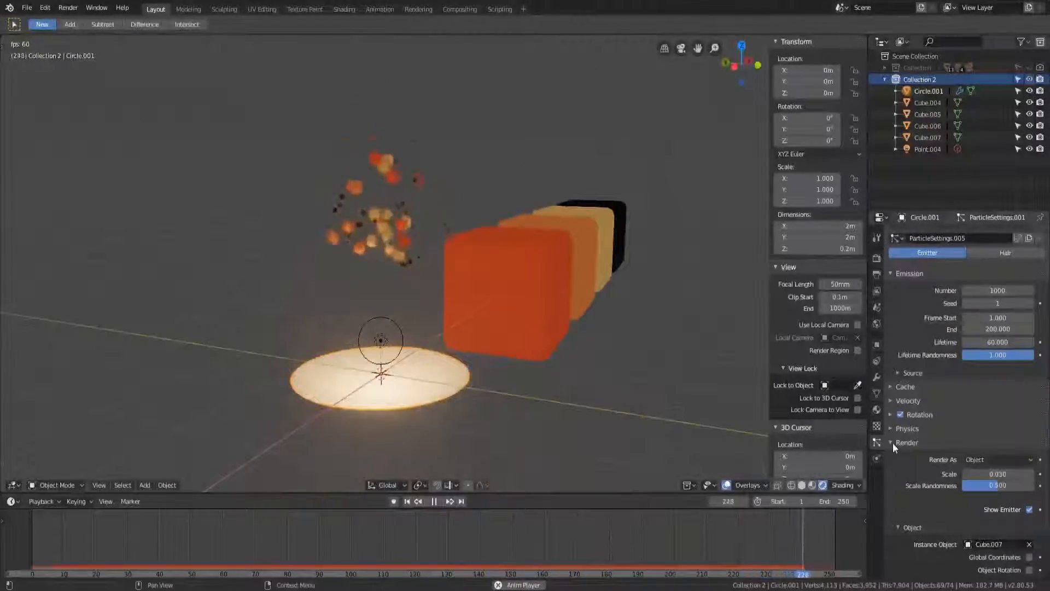
{"action": "left_click", "coordinate": [893, 442]}
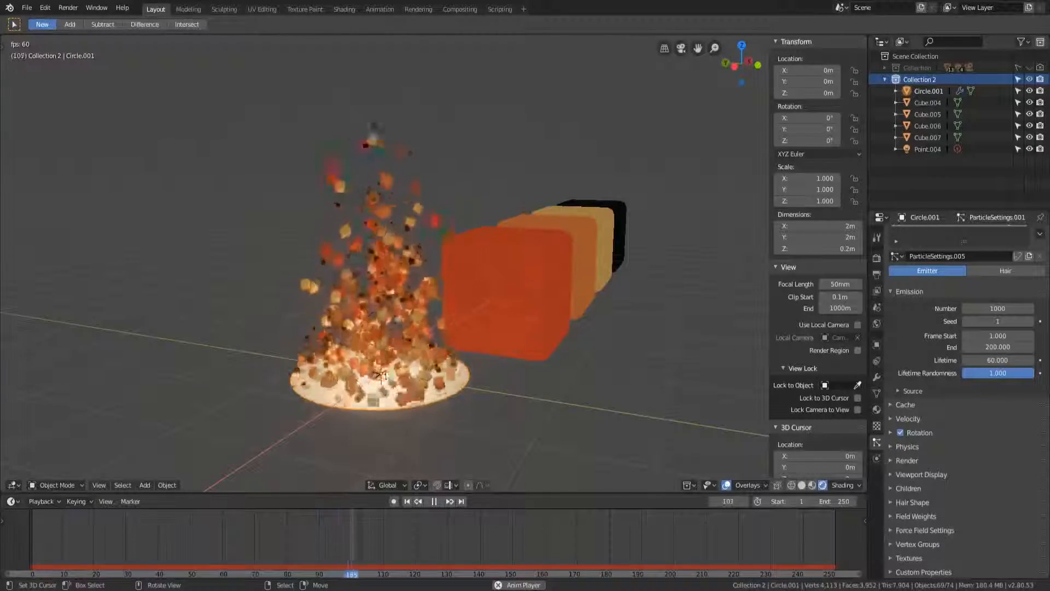
{"action": "left_click", "coordinate": [891, 460]}
{"action": "left_click", "coordinate": [891, 460]}
{"action": "left_click", "coordinate": [892, 446]}
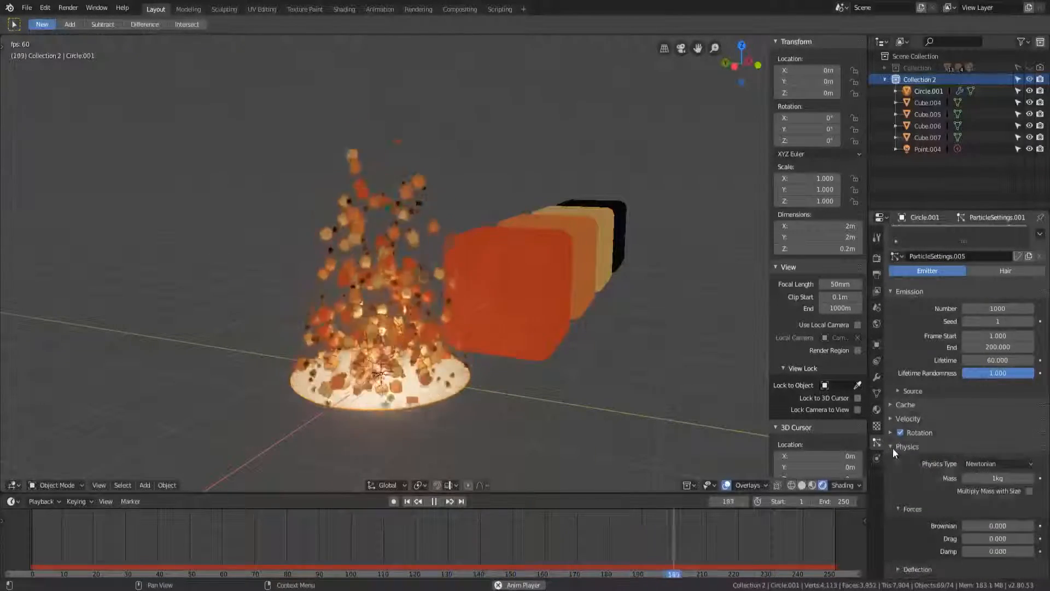
{"action": "scroll", "coordinate": [902, 437], "scroll_direction": "down", "scroll_amount": 2}
{"action": "left_click", "coordinate": [892, 400]}
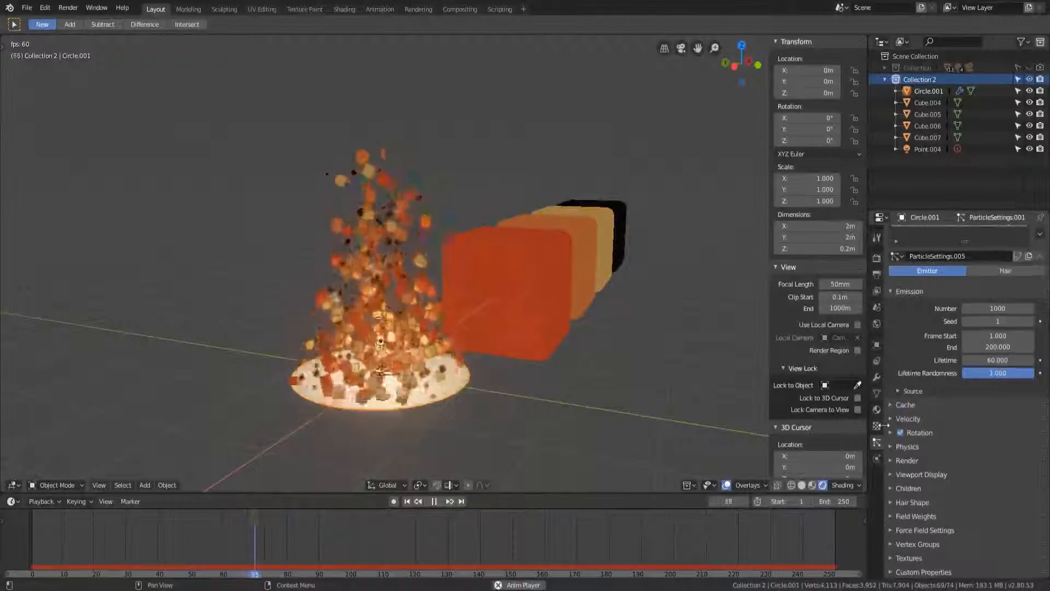
- Set the black particles' normal velocity to 0 m/s and their object-aligned Z velocity to 1 m/s
{"action": "left_click", "coordinate": [905, 418]}
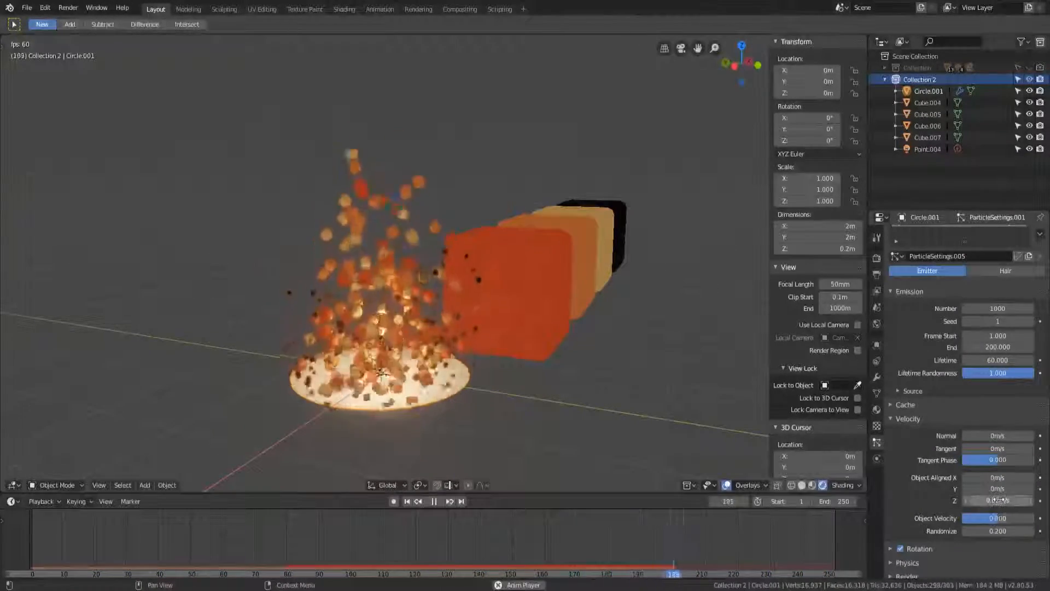
{"action": "key", "text": "Return"}
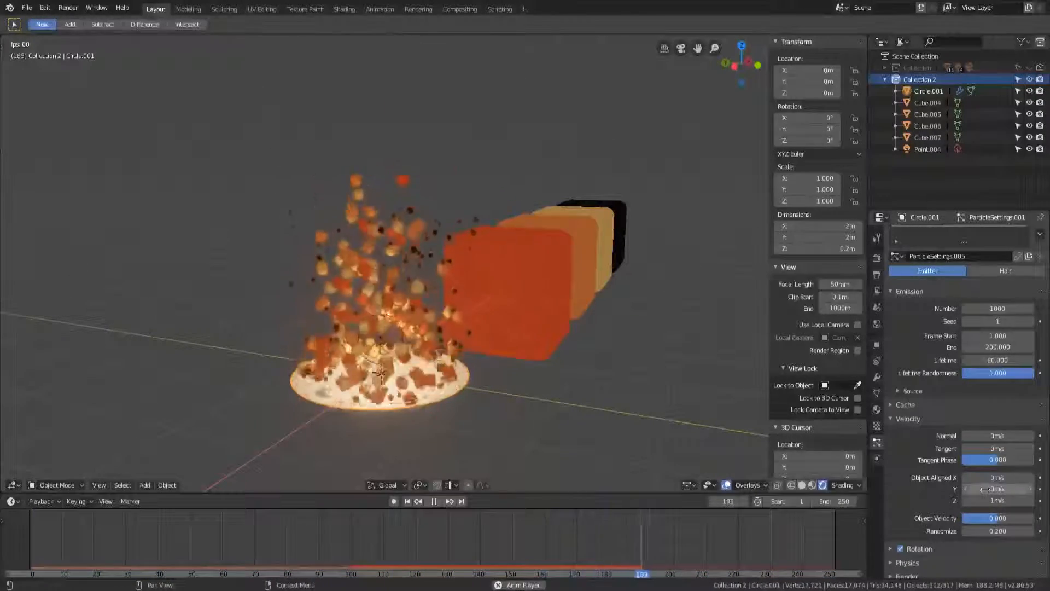
{"action": "middle_click_drag", "start_coordinate": [402, 364], "coordinate": [415, 316]}
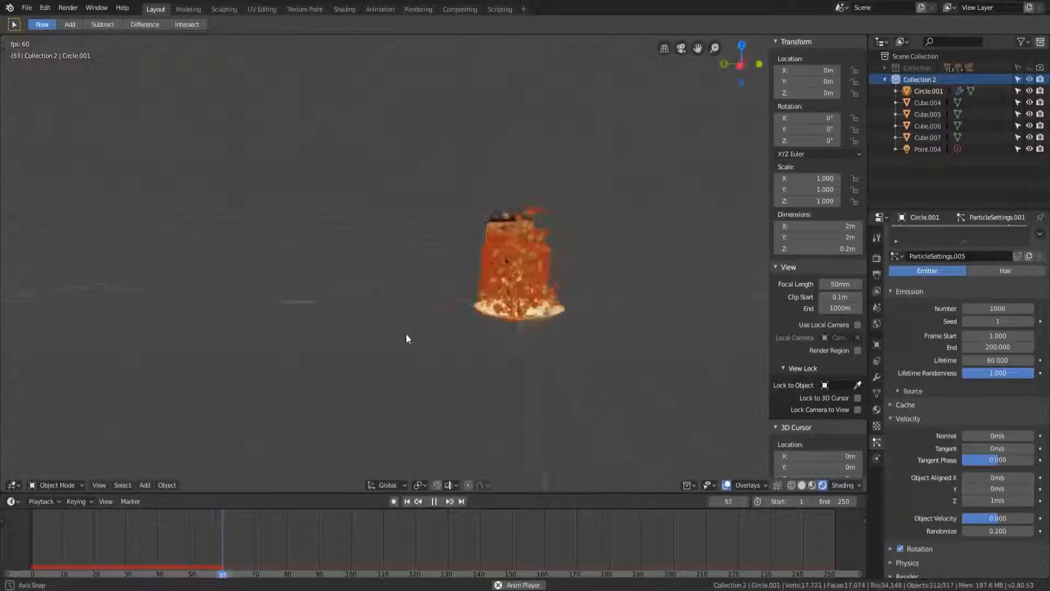
{"action": "scroll", "coordinate": [416, 329], "scroll_direction": "up", "scroll_amount": 3}
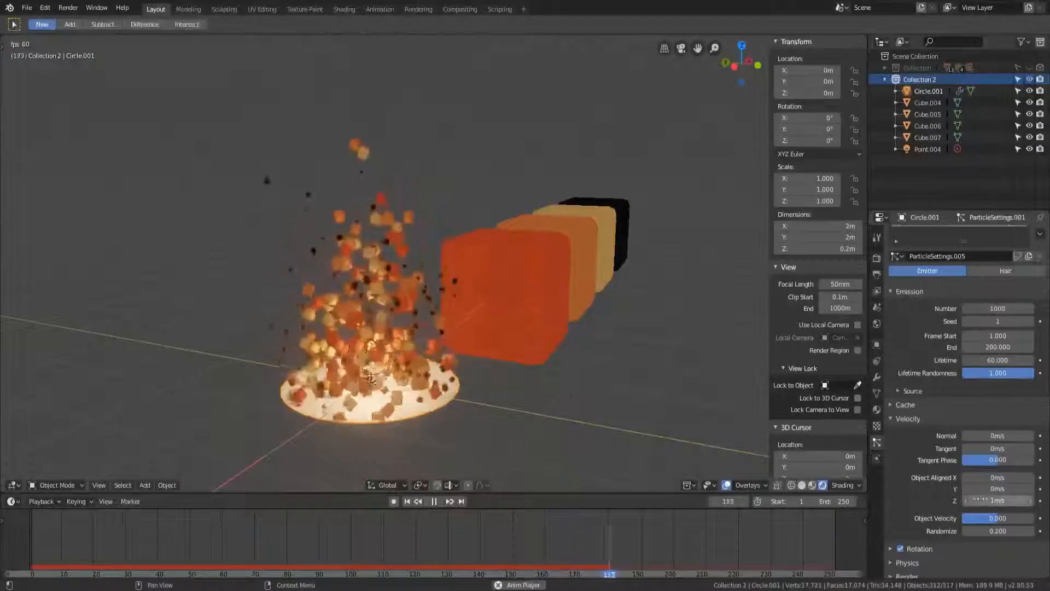
- Reduce the black particles' object-aligned Z velocity to 0.8 m/s and give them a small normal velocity
{"action": "left_click", "coordinate": [995, 499]}
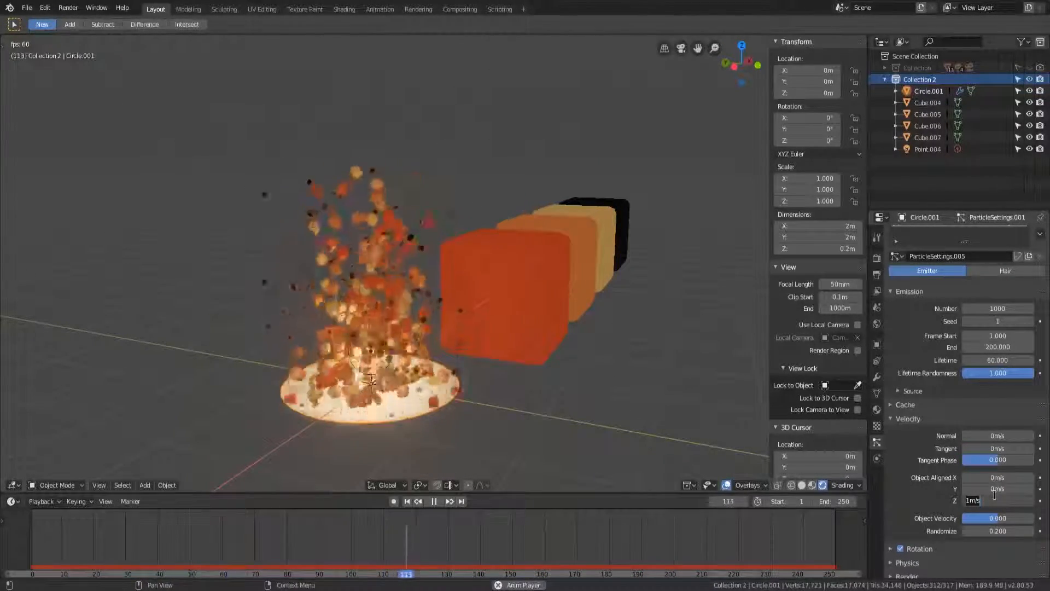
{"action": "type", "text": "0.8"}
{"action": "key", "text": "Return"}
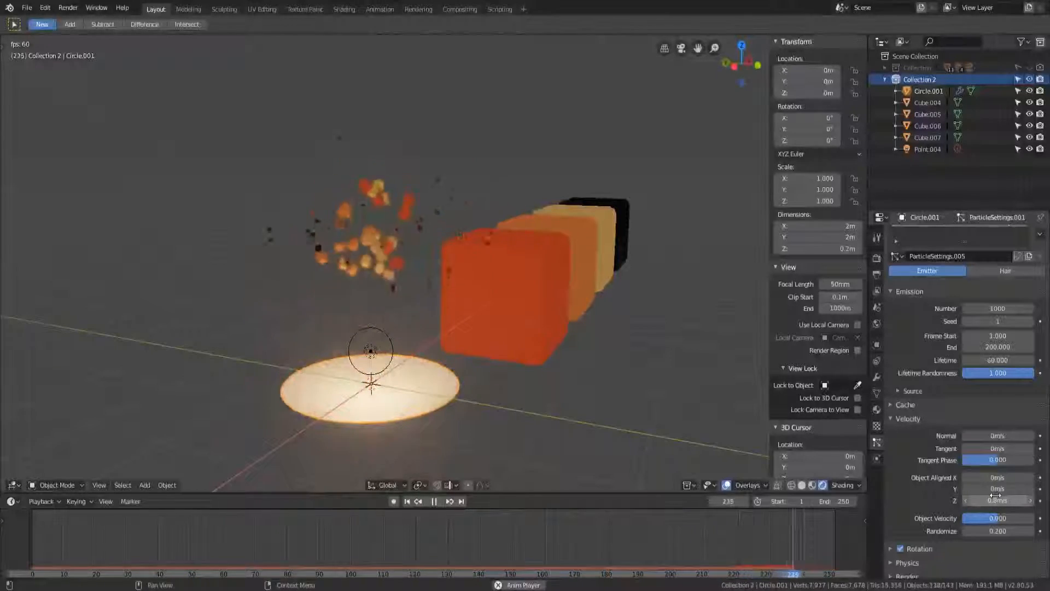
{"action": "left_click", "coordinate": [996, 434]}
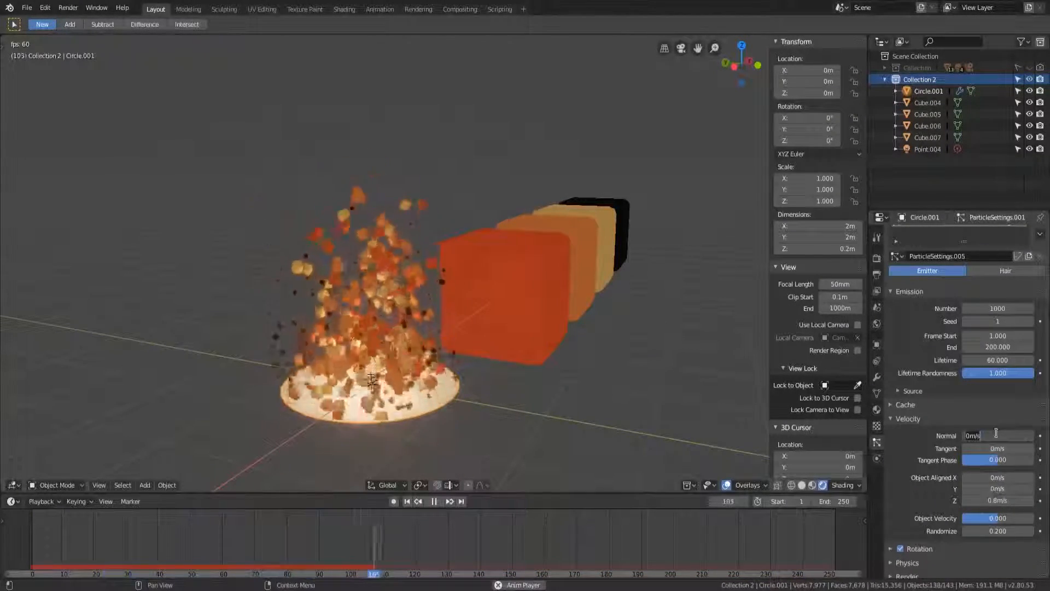
{"action": "key", "text": "Escape"}
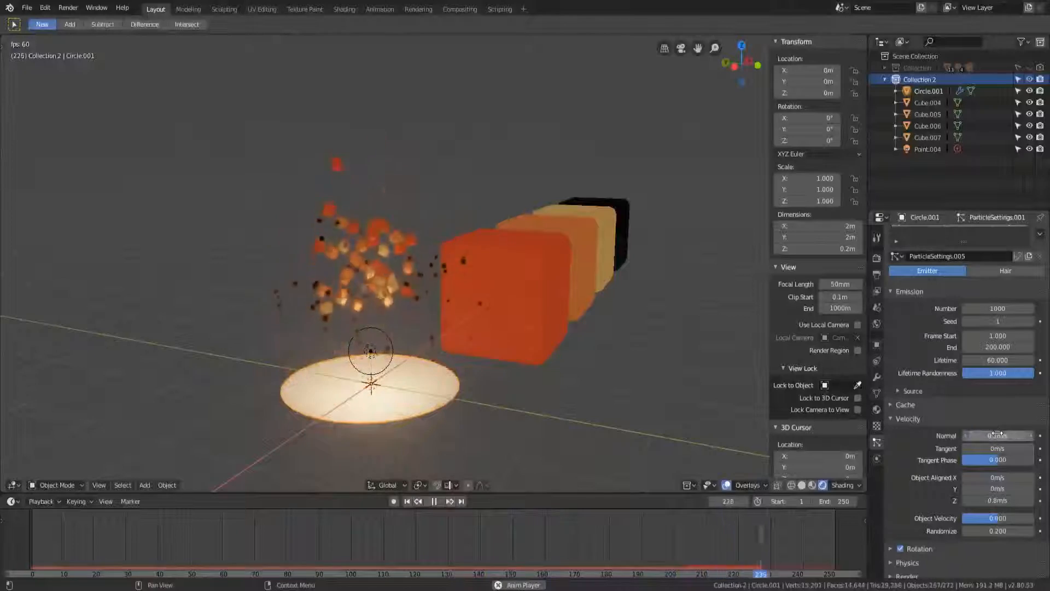
- Set the black particles' normal velocity to 0.2 m/s, and raise it further to 0.4 m/s
{"action": "left_click", "coordinate": [1005, 436]}
{"action": "type", "text": "0.2"}
{"action": "key", "text": "Return"}
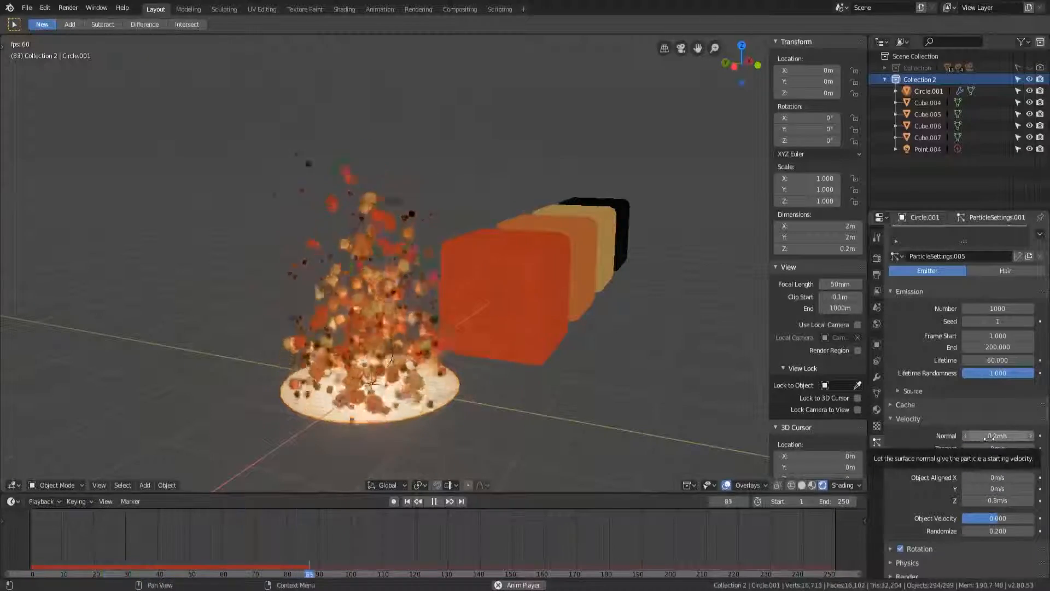
{"action": "left_click", "coordinate": [994, 436]}
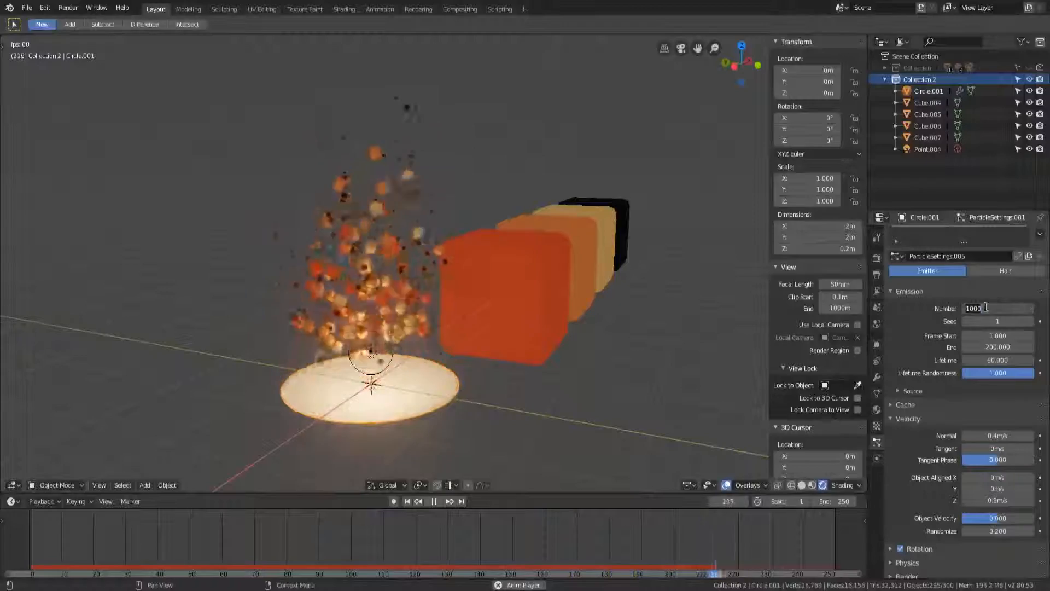
- Set the black particle system's emission number to 3000 and its lifetime to 70 frames
{"action": "key", "text": "BackSpace"}
{"action": "key", "text": "BackSpace"}
{"action": "key", "text": "BackSpace"}
{"action": "key", "text": "BackSpace"}
{"action": "type", "text": "3000"}
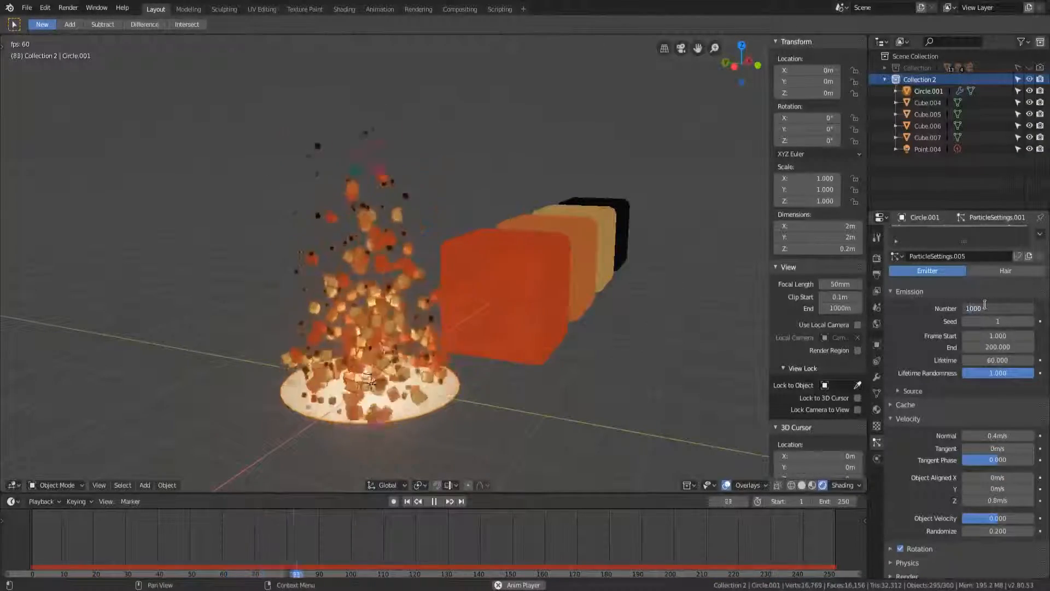
{"action": "key", "text": "Return"}
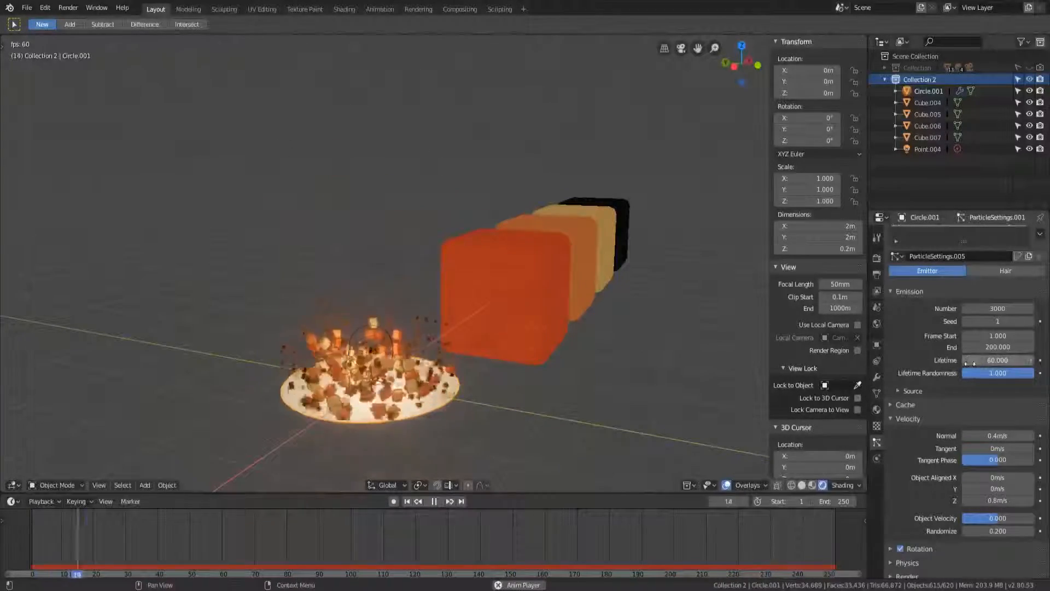
{"action": "key", "text": "Return"}
{"action": "scroll", "coordinate": [430, 226], "scroll_direction": "down", "scroll_amount": 3}
{"action": "scroll", "coordinate": [429, 225], "scroll_direction": "up", "scroll_amount": 6}
{"action": "scroll", "coordinate": [429, 225], "scroll_direction": "down", "scroll_amount": 4}
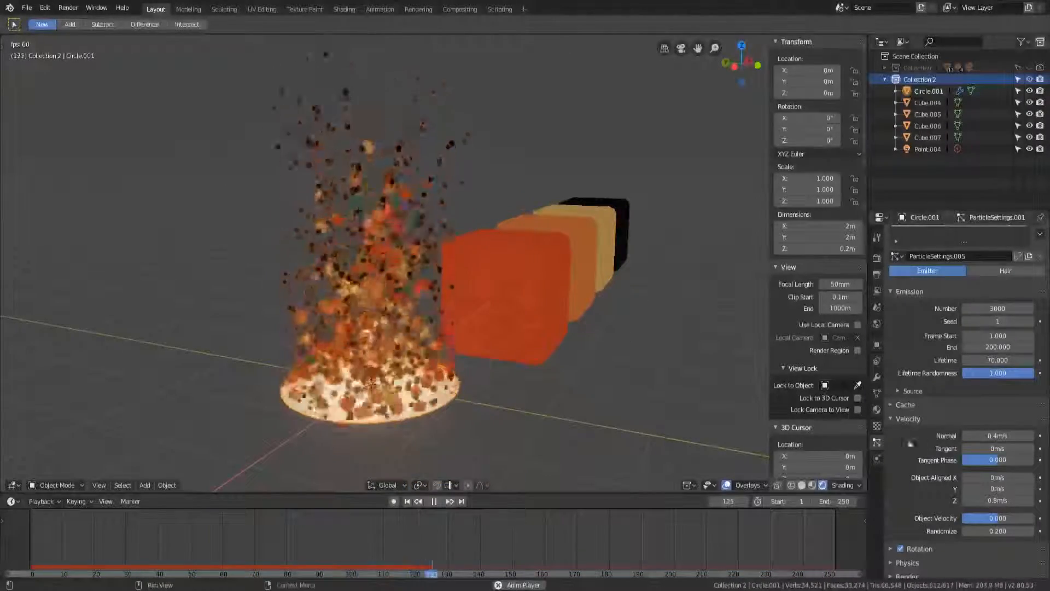
- Set the black particles' normal velocity to 0.6 m/s and their emission number to 2000
{"action": "left_click", "coordinate": [995, 436]}
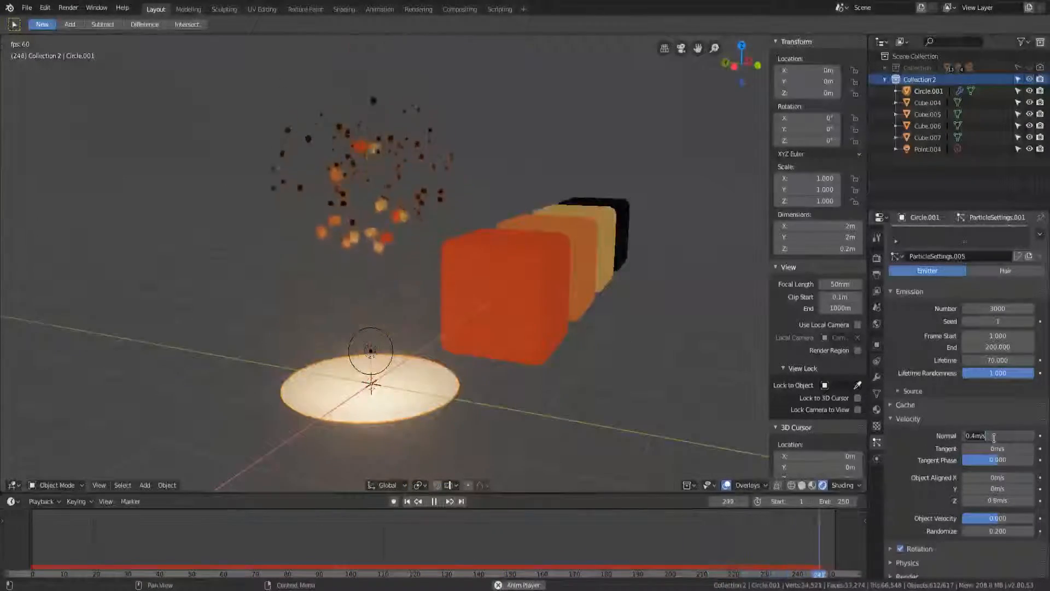
{"action": "type", "text": "0.6"}
{"action": "key", "text": "Return"}
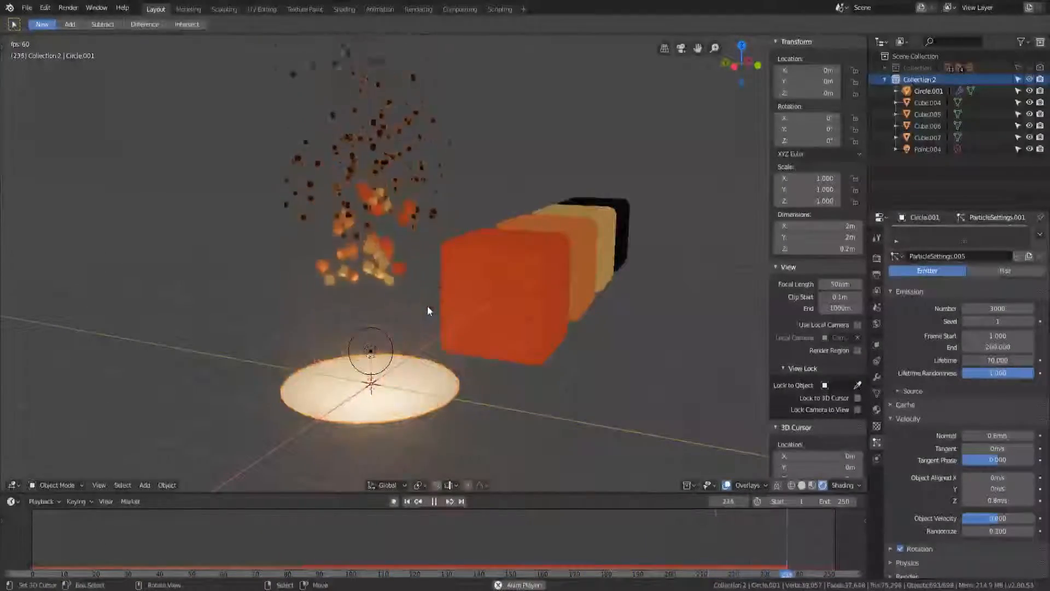
{"action": "left_click", "coordinate": [988, 309]}
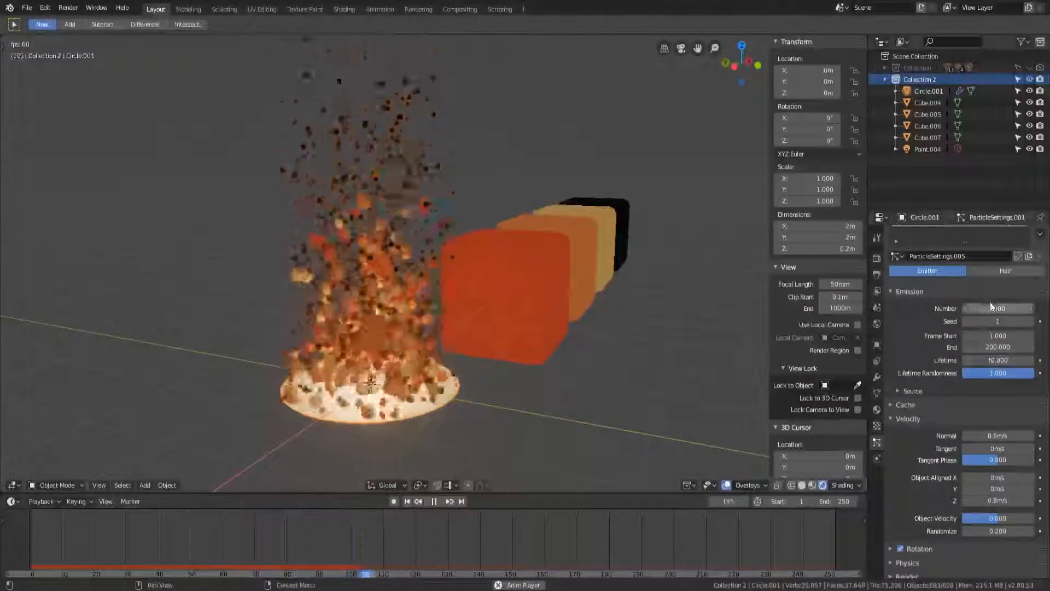
{"action": "type", "text": "8000"}
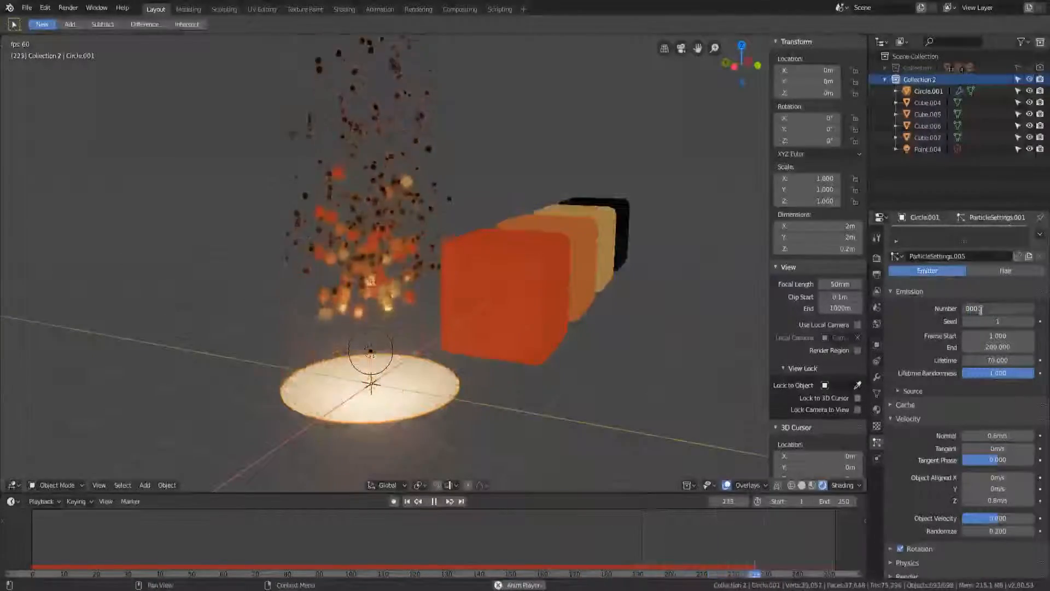
{"action": "scroll", "coordinate": [458, 248], "scroll_direction": "down", "scroll_amount": 3}
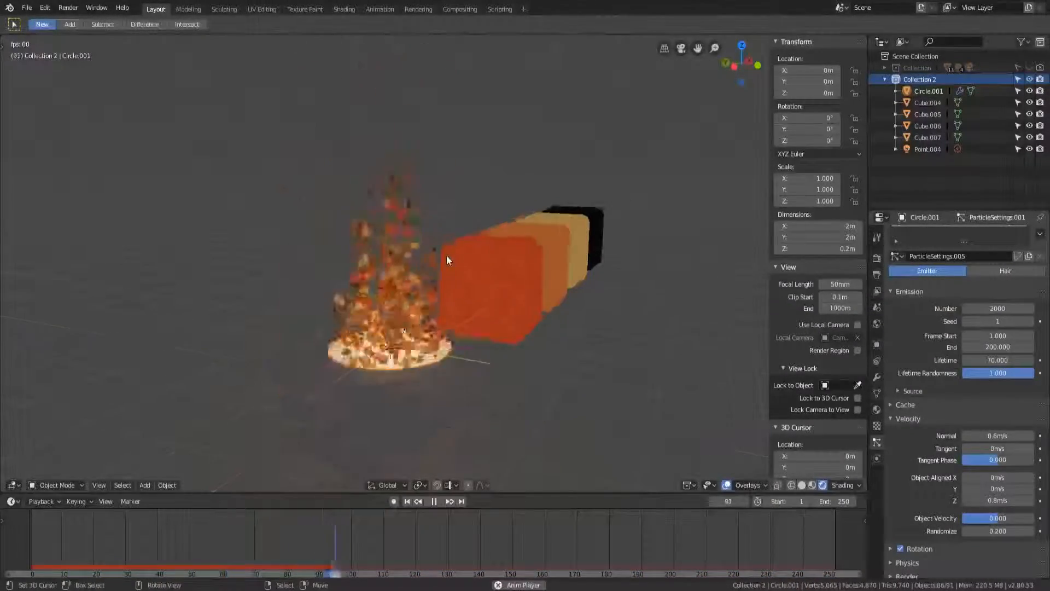
{"action": "scroll", "coordinate": [444, 265], "scroll_direction": "up", "scroll_amount": 5}
{"action": "scroll", "coordinate": [444, 265], "scroll_direction": "down", "scroll_amount": 2}
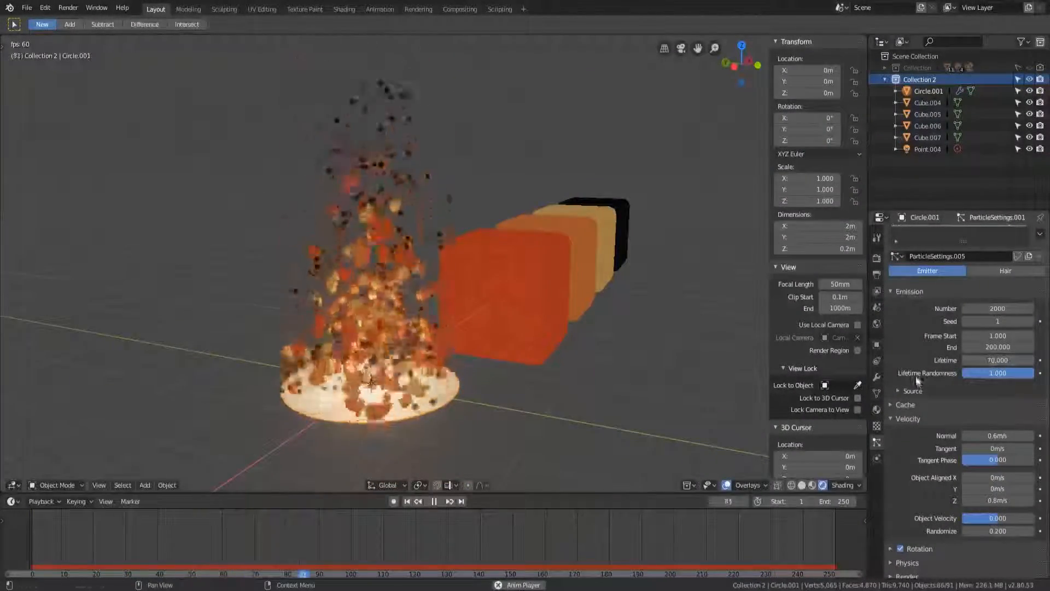
- Hide the four coloured source cubes beside the fire in the viewport
{"action": "middle_click_drag", "start_coordinate": [444, 260], "coordinate": [470, 304]}
{"action": "middle_click_drag", "start_coordinate": [293, 336], "coordinate": [527, 298]}
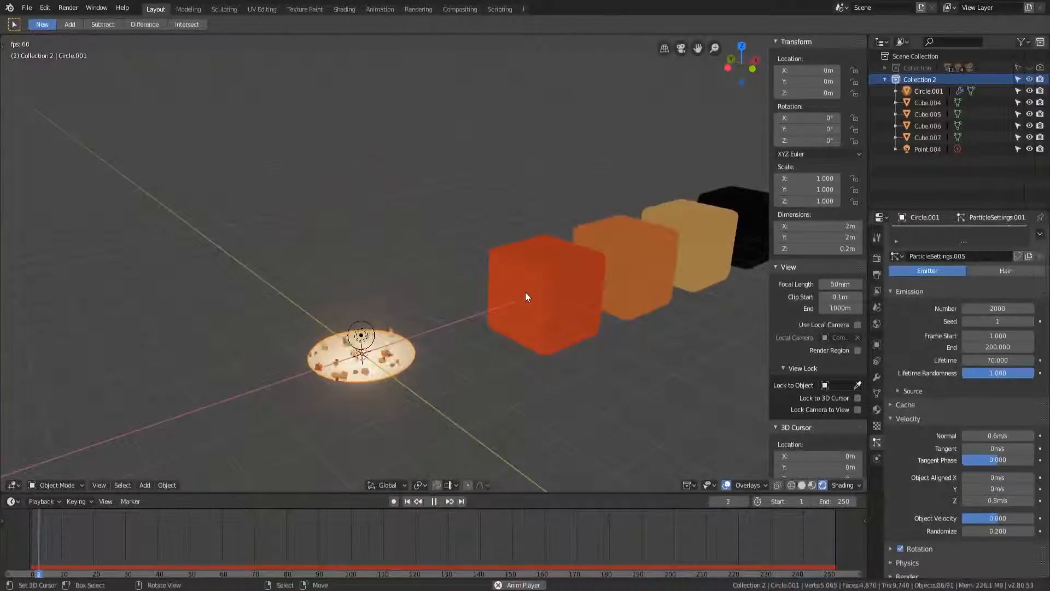
{"action": "left_click", "coordinate": [527, 297]}
{"action": "scroll", "coordinate": [405, 346], "scroll_direction": "up", "scroll_amount": 3}
{"action": "scroll", "coordinate": [398, 354], "scroll_direction": "up", "scroll_amount": 4}
{"action": "scroll", "coordinate": [364, 375], "scroll_direction": "down", "scroll_amount": 2}
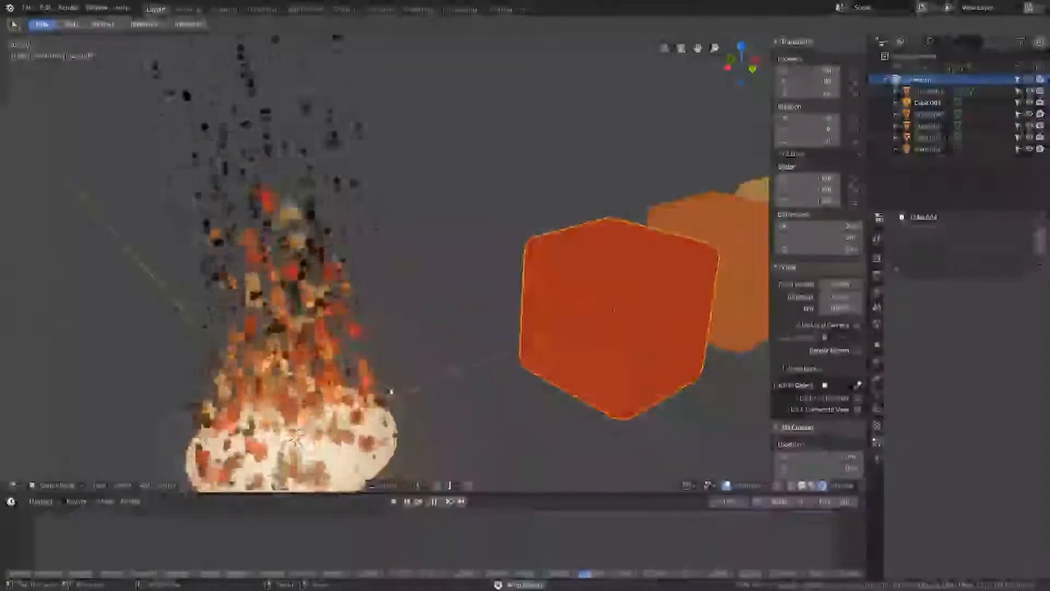
{"action": "scroll", "coordinate": [423, 332], "scroll_direction": "down", "scroll_amount": 2}
{"action": "left_click", "coordinate": [726, 485]}
{"action": "left_click", "coordinate": [727, 485]}
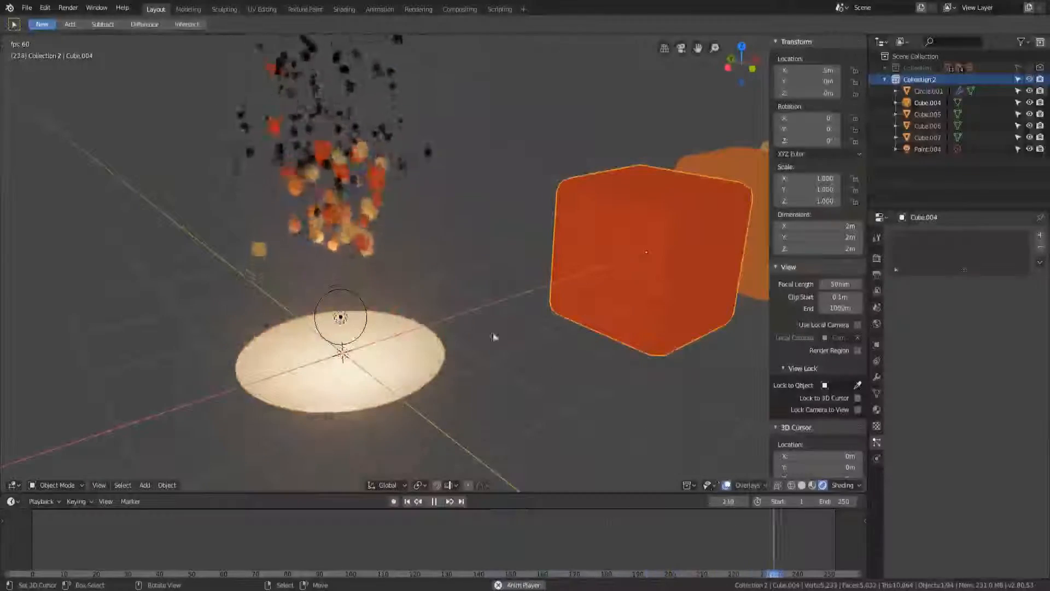
{"action": "key", "text": "h"}
- Add a ground plane under the fire and set its scale to 4 on X, Y and Z
{"action": "key", "text": "shift+a"}
{"action": "mouse_move", "coordinate": [370, 189]}
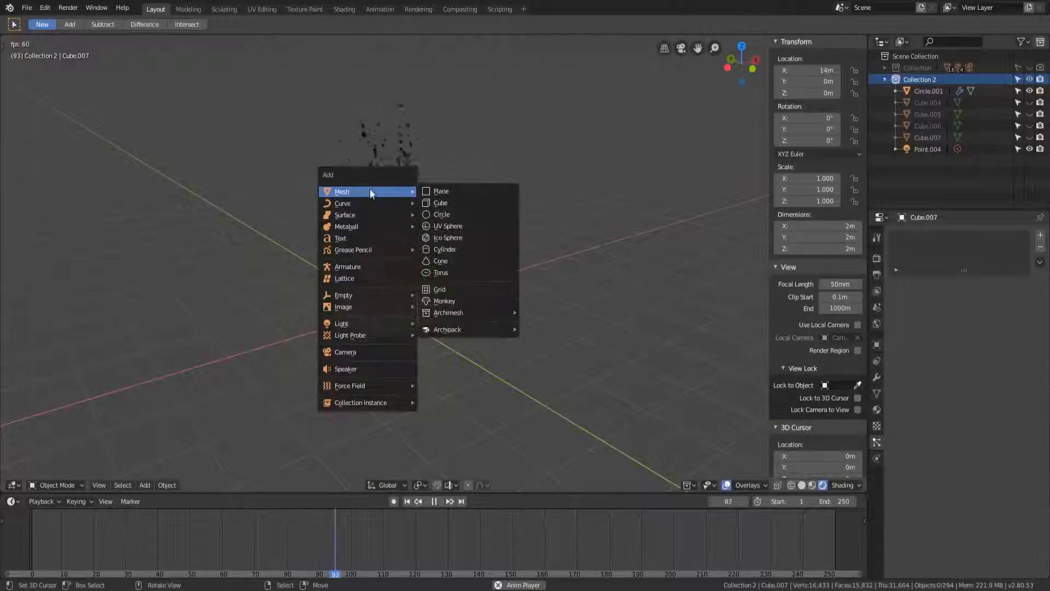
{"action": "left_click", "coordinate": [455, 193]}
{"action": "key", "text": "s"}
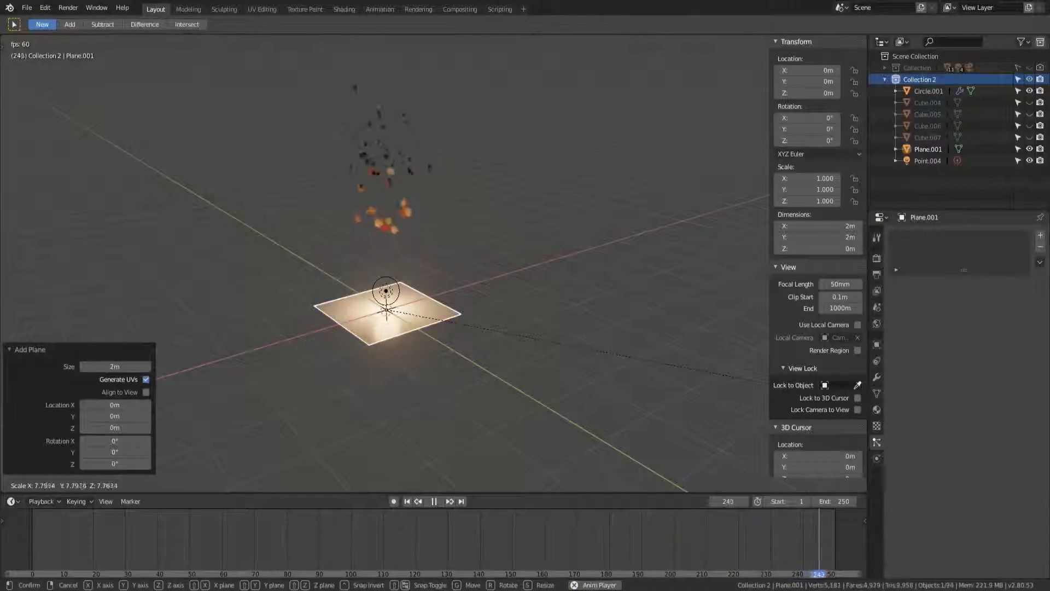
{"action": "left_click", "coordinate": [622, 392]}
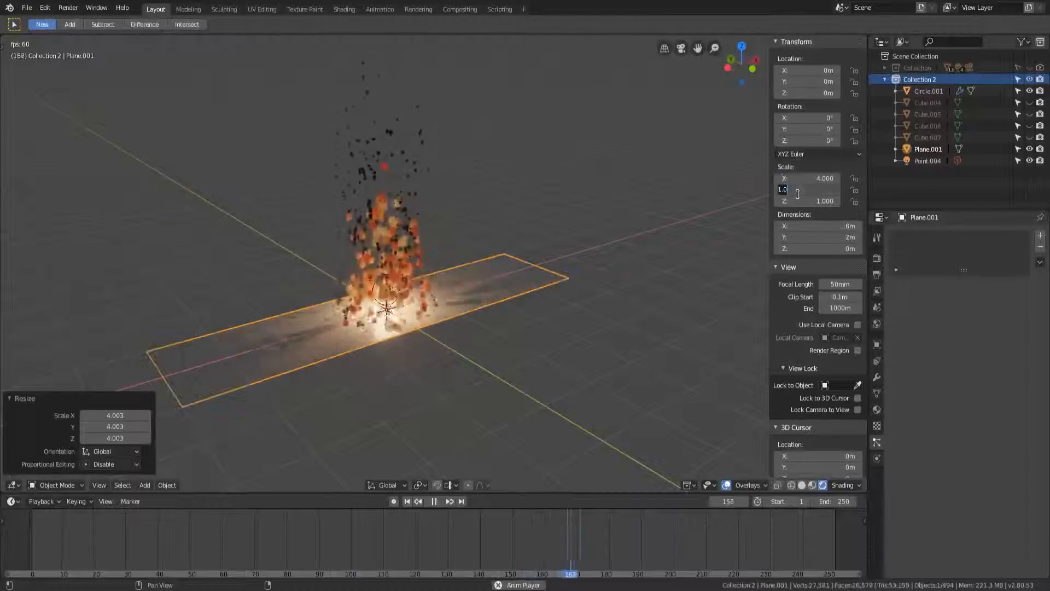
{"action": "key", "text": "Tab"}
{"action": "type", "text": "4"}
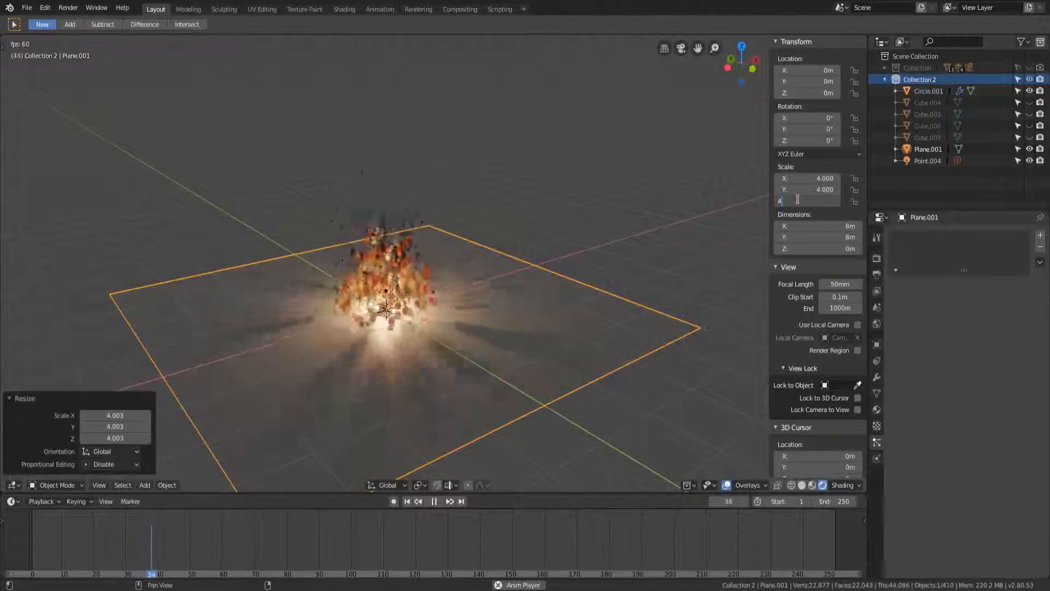
{"action": "key", "text": "Return"}
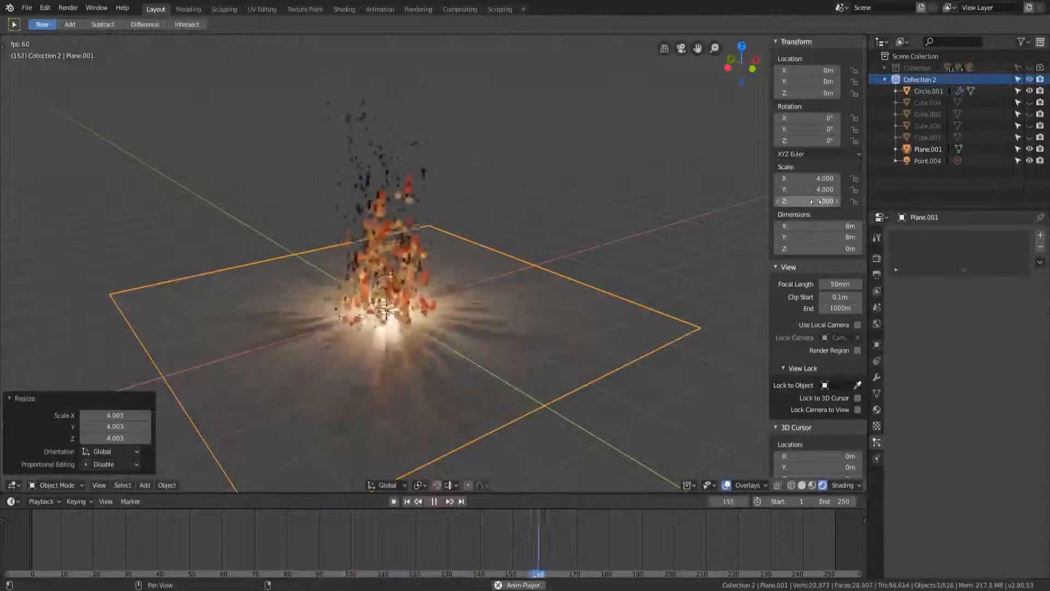
- Switch the render engine from Cycles back to Eevee and play the fire animation
{"action": "scroll", "coordinate": [446, 311], "scroll_direction": "up", "scroll_amount": 2}
{"action": "scroll", "coordinate": [445, 309], "scroll_direction": "down", "scroll_amount": 1}
{"action": "mouse_move", "coordinate": [454, 321]}
{"action": "middle_mouse_down"}
{"action": "mouse_move", "coordinate": [451, 287]}
{"action": "mouse_move", "coordinate": [452, 316]}
{"action": "middle_mouse_up"}
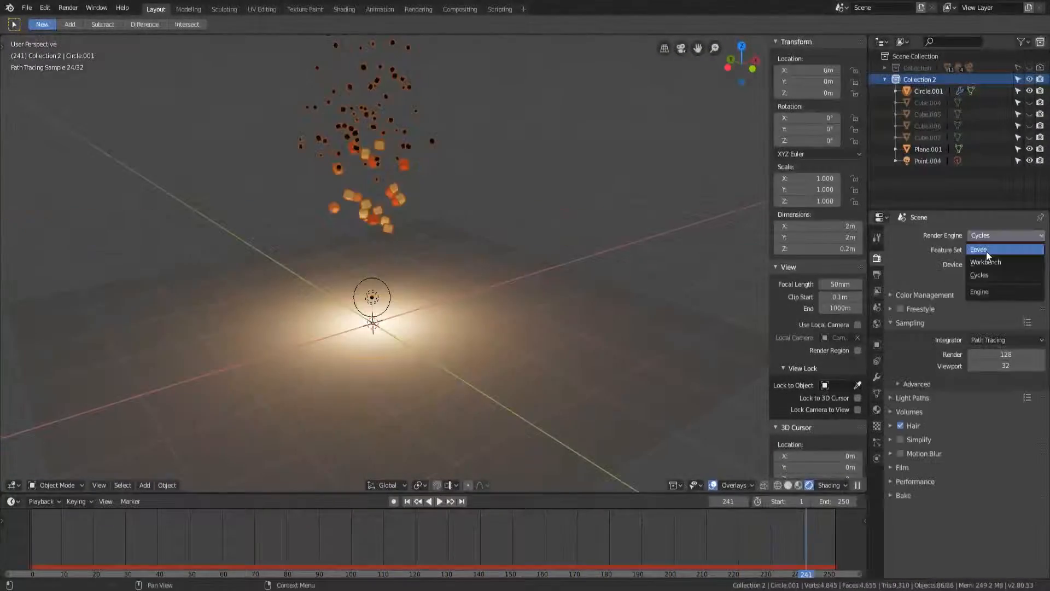
{"action": "left_click", "coordinate": [986, 251]}
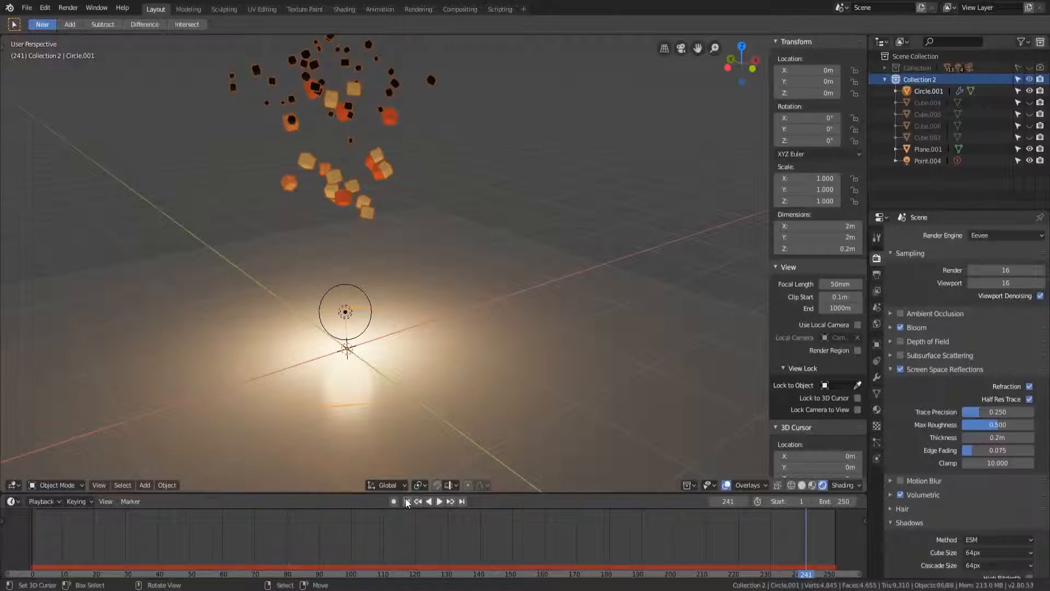
{"action": "key", "text": "space"}
- Add a cylinder mesh at the centre of the fire
{"action": "key", "text": "shift+a"}
{"action": "mouse_move", "coordinate": [314, 314]}
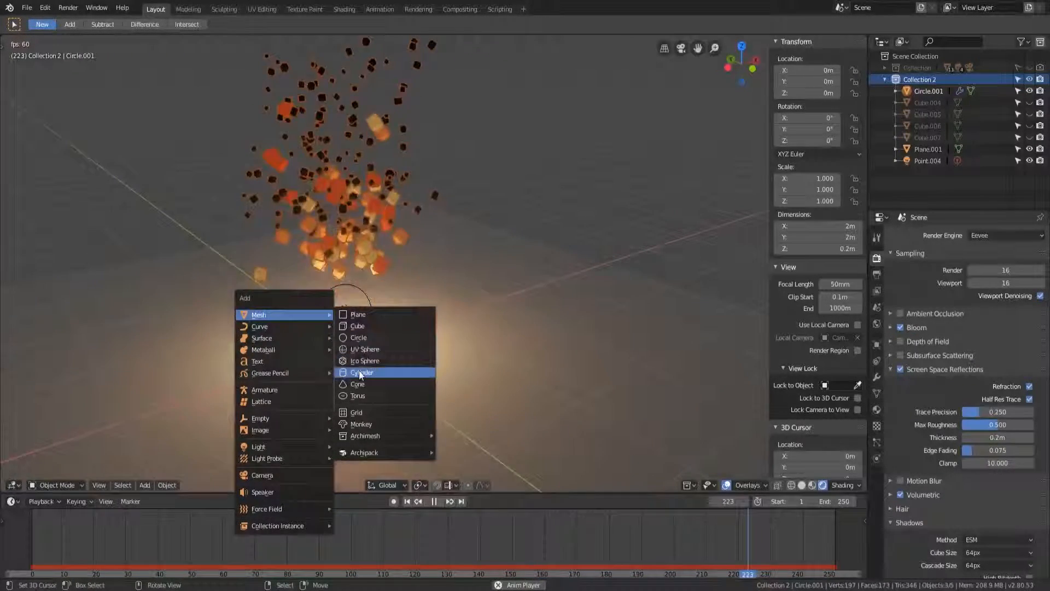
{"action": "left_click", "coordinate": [358, 371]}
- Try to rotate the cylinder object 90° about the global X axis while the animation plays
{"action": "type", "text": "rx"}
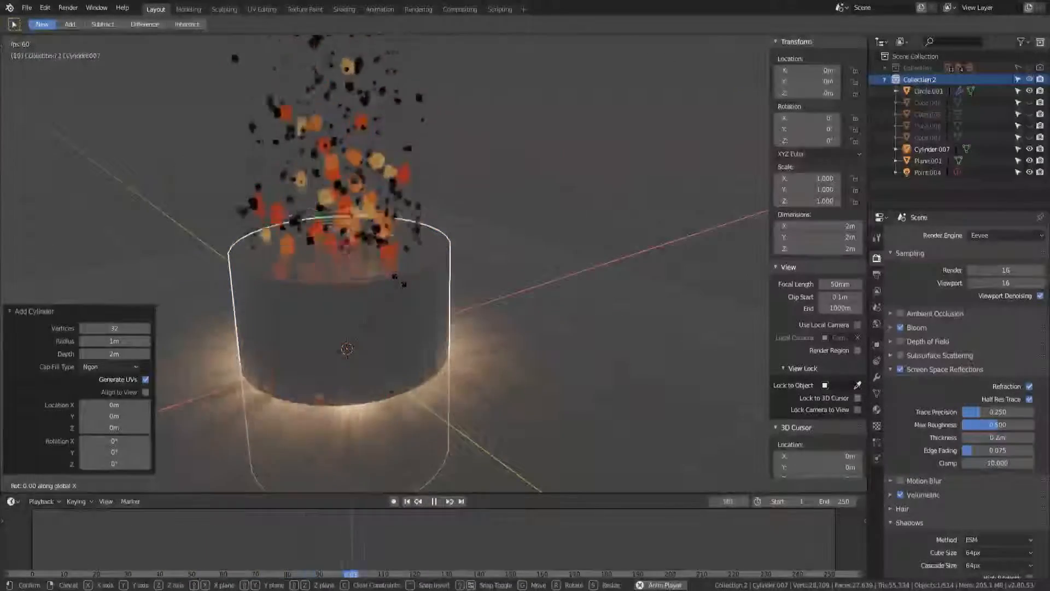
{"action": "type", "text": "90"}
{"action": "key", "text": "Return"}
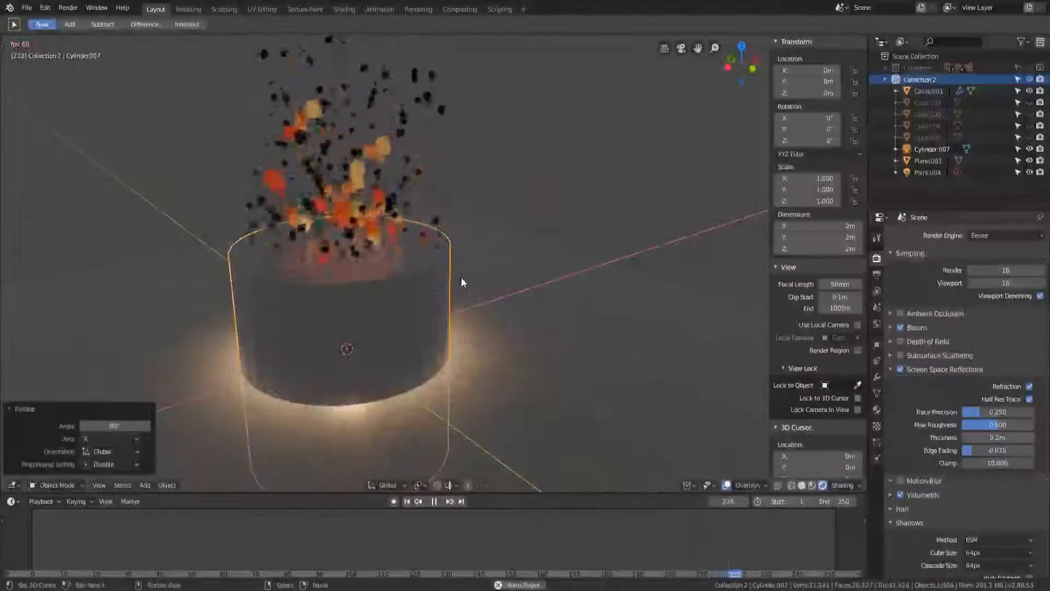
{"action": "key", "text": "r"}
{"action": "key", "text": "Escape"}
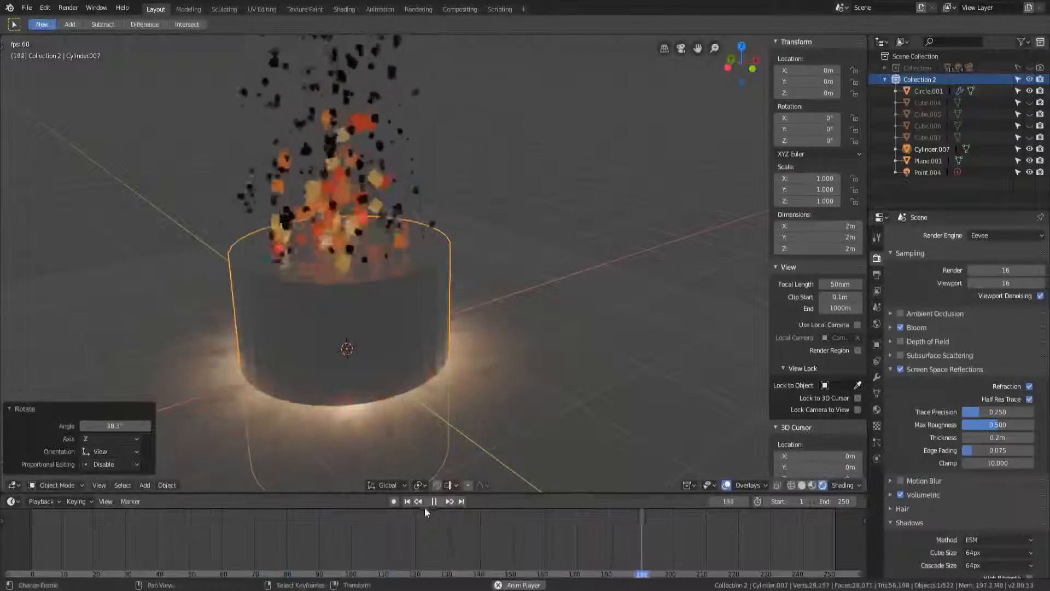
- Stop playback at frame 1 and rotate the cylinder's mesh 90° about the X axis in Edit Mode
{"action": "left_click", "coordinate": [427, 503]}
{"action": "left_click", "coordinate": [409, 501]}
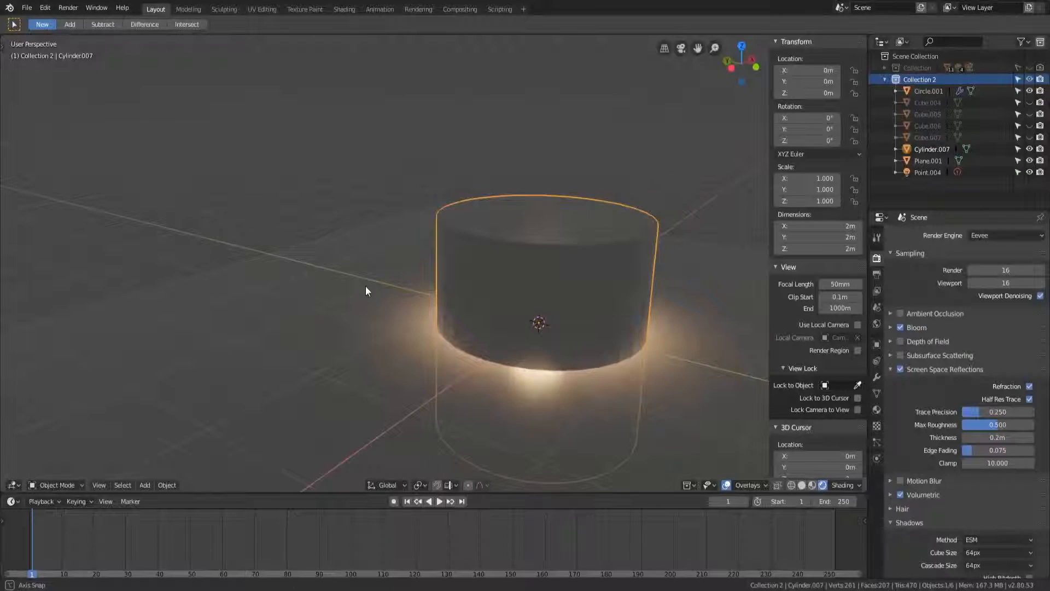
{"action": "key", "text": "Tab"}
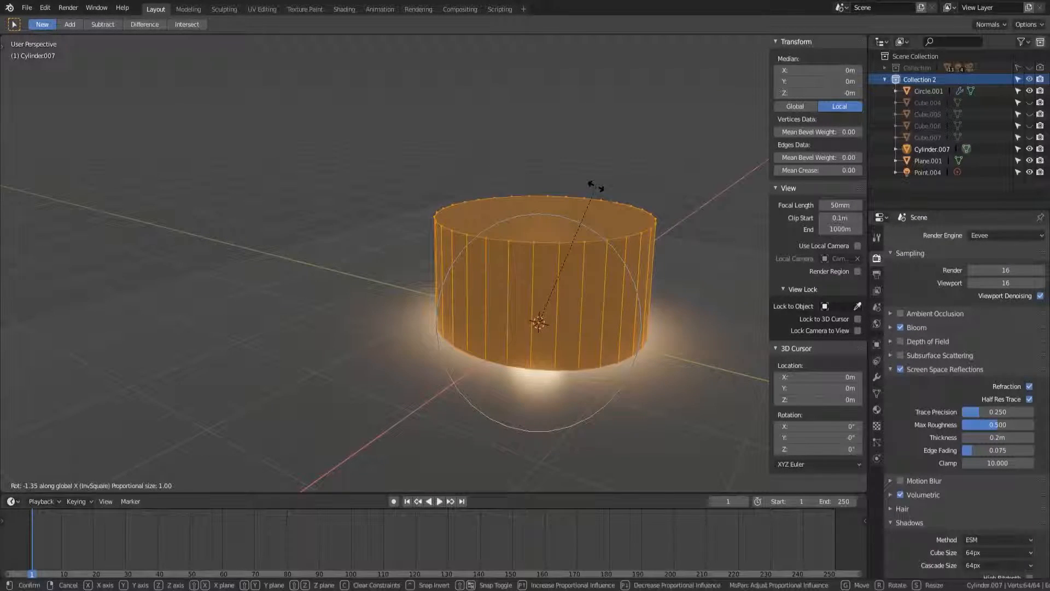
{"action": "type", "text": "90"}
{"action": "key", "text": "Return"}
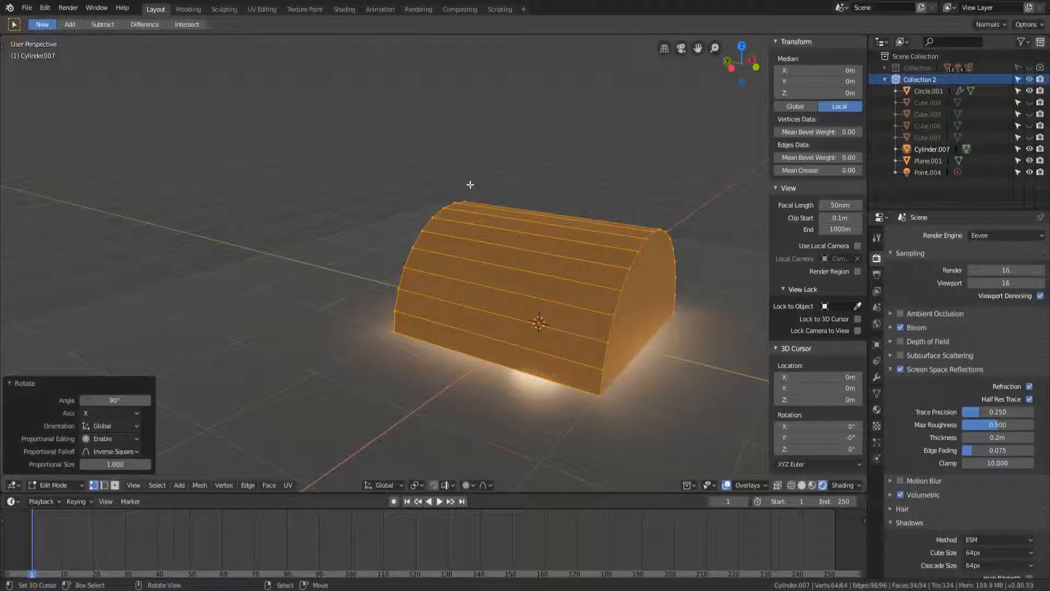
- Scale the cylinder's mesh to about 0.19 on X and Z to form a log, and raise it about 0.18 m
{"action": "key", "text": "shift+z"}
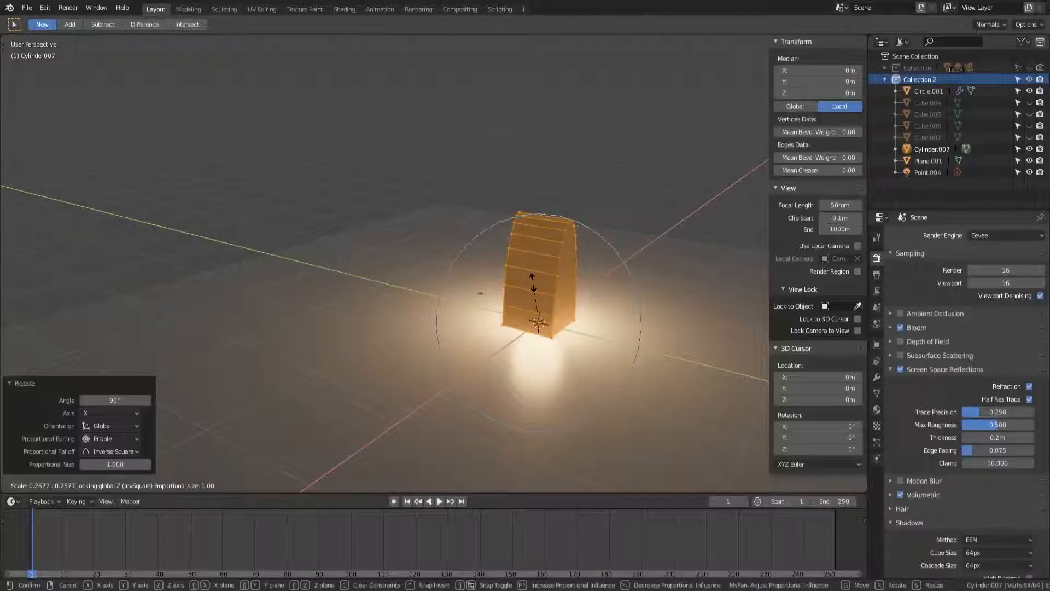
{"action": "key", "text": "ctrl+z"}
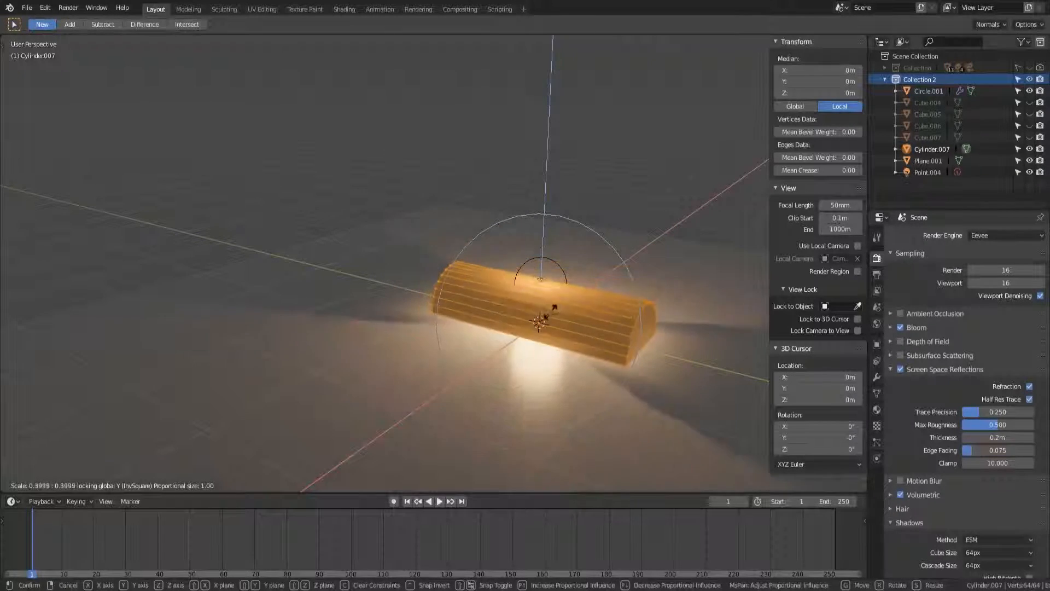
{"action": "left_click", "coordinate": [545, 321]}
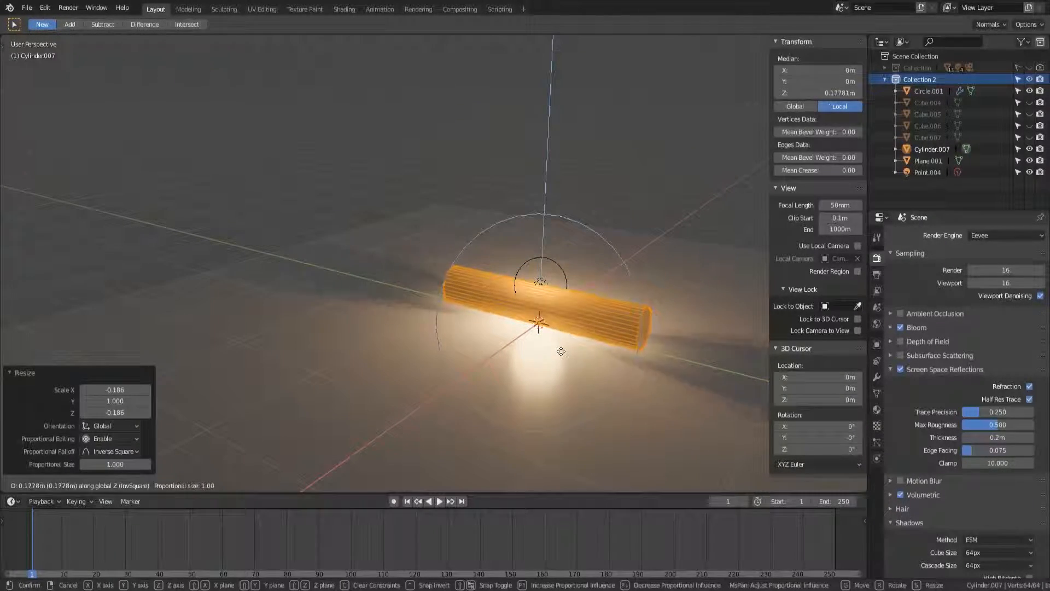
- Duplicate the log from the top view, rotate the copy by about -57° around Z, and undo its trial move
{"action": "key", "text": "KP_7"}
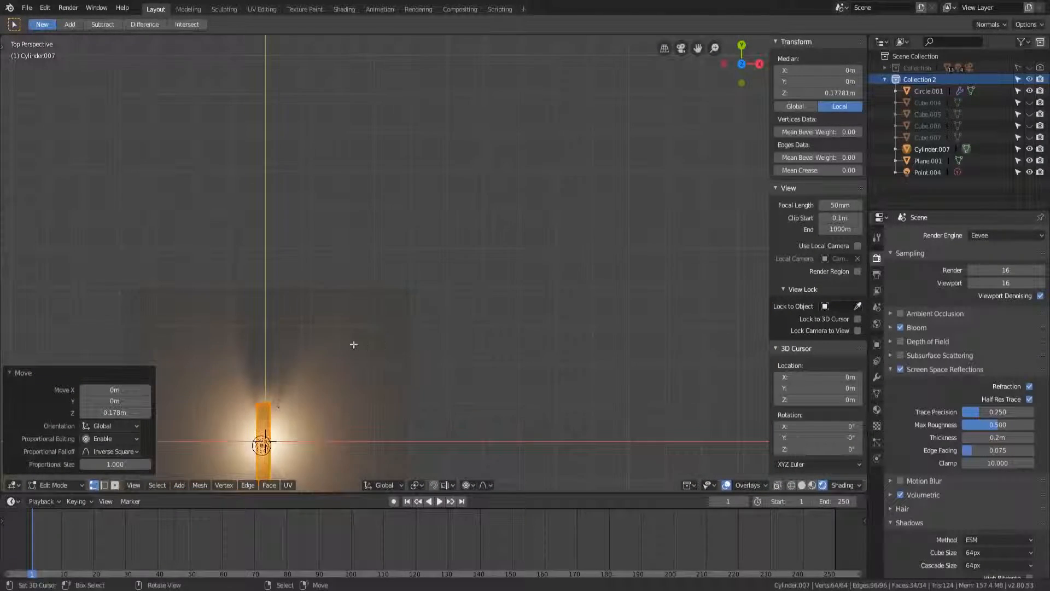
{"action": "key", "text": "KP_Decimal"}
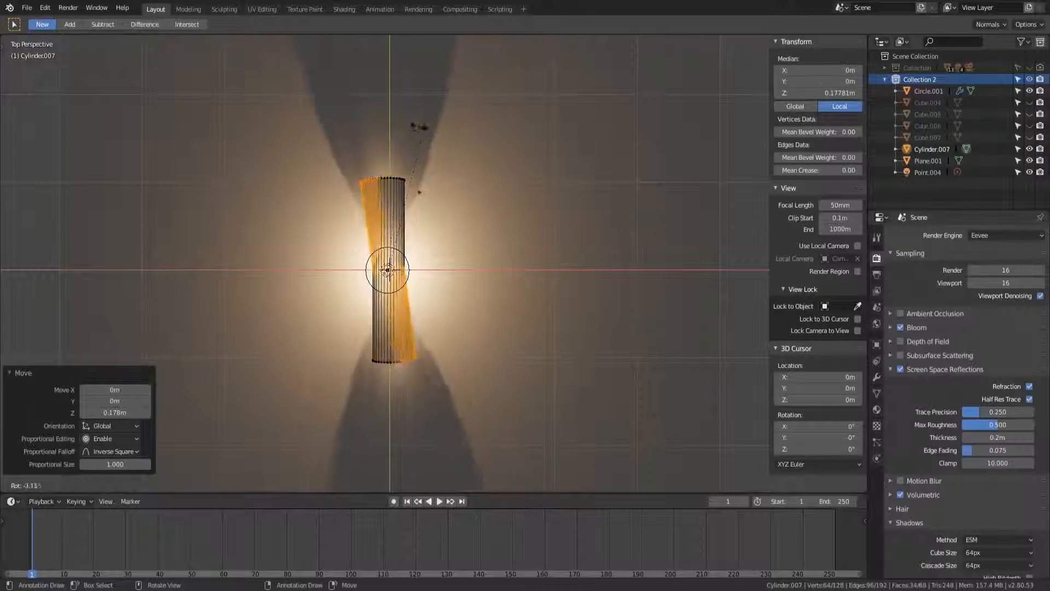
{"action": "key", "text": "g"}
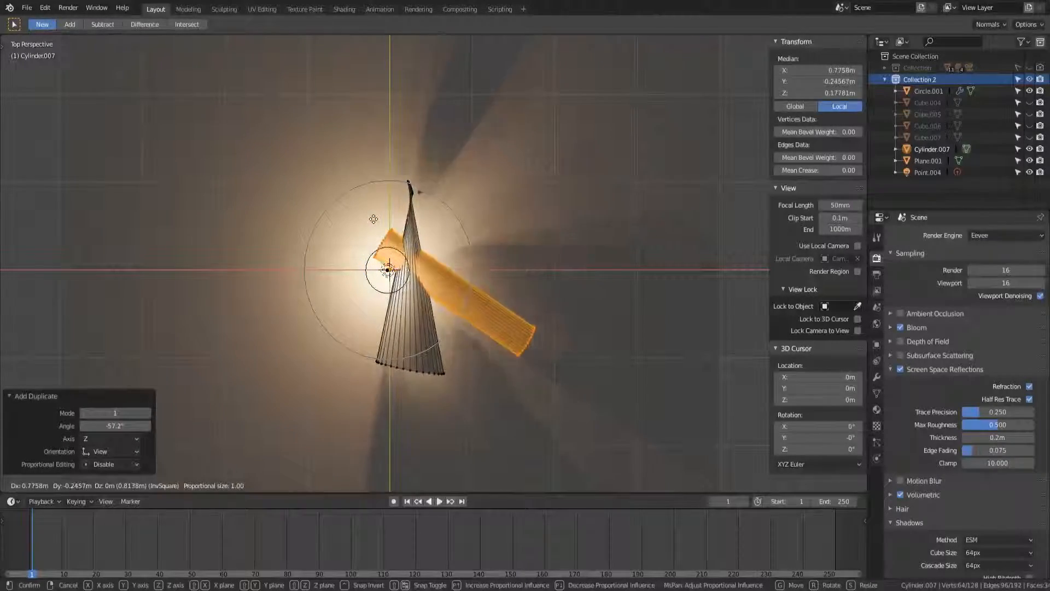
{"action": "left_click", "coordinate": [415, 230]}
{"action": "middle_click_drag", "start_coordinate": [416, 230], "coordinate": [482, 202]}
{"action": "key", "text": "ctrl+z"}
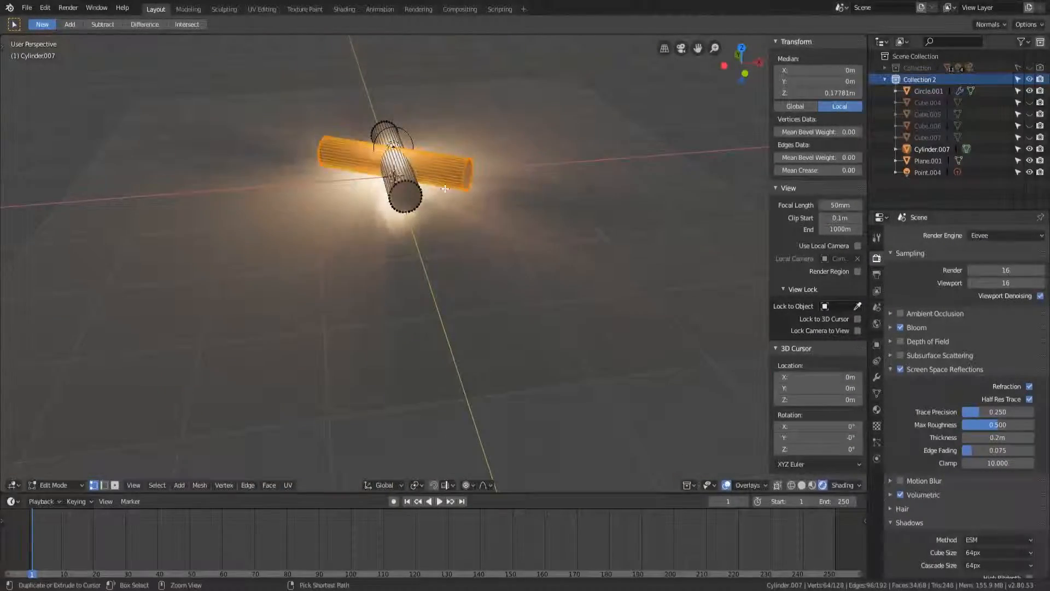
- Leave Edit Mode and delete the Cylinder.007 object holding the two crossed logs
{"action": "key", "text": "Tab"}
{"action": "key", "text": "x"}
{"action": "left_click", "coordinate": [405, 197]}
{"action": "middle_click_drag", "start_coordinate": [424, 207], "coordinate": [459, 209]}
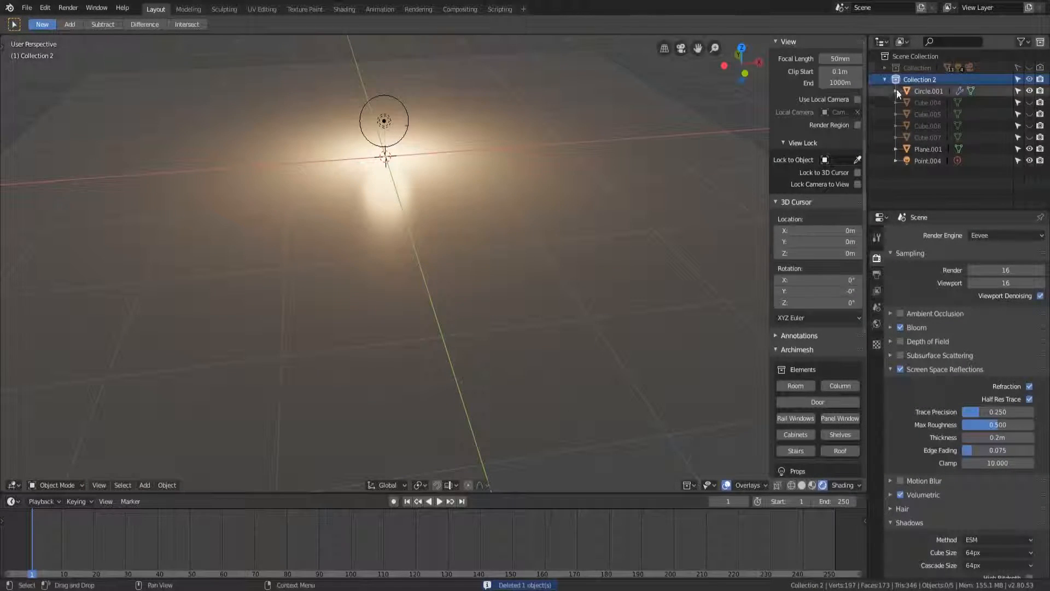
- Hide Collection 2 and show the original Collection containing the finished campfire
{"action": "left_click", "coordinate": [1029, 79]}
{"action": "left_click", "coordinate": [1030, 68]}
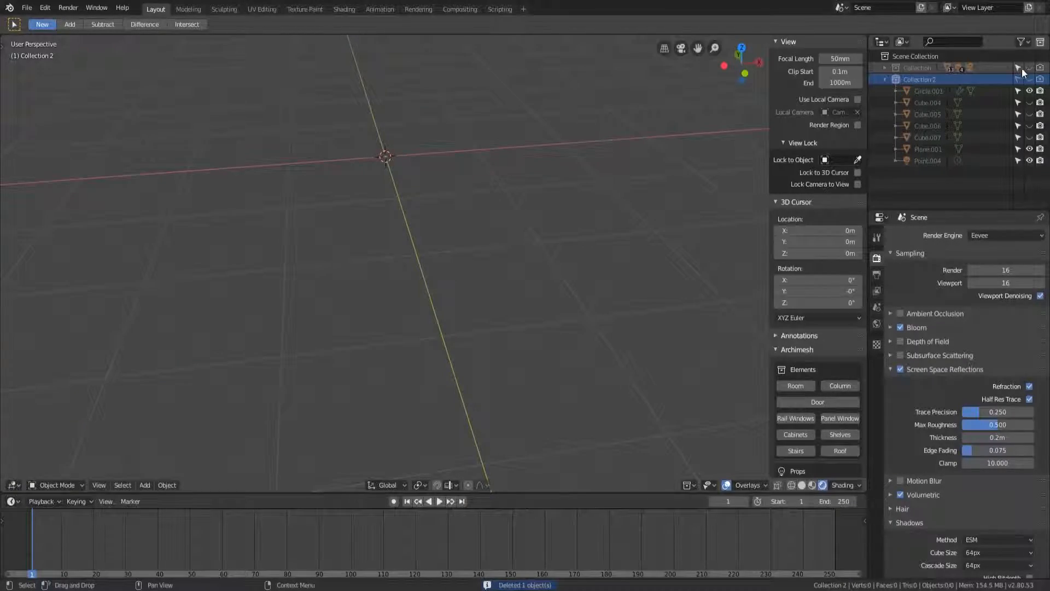
{"action": "middle_click_drag", "start_coordinate": [376, 202], "coordinate": [389, 374]}
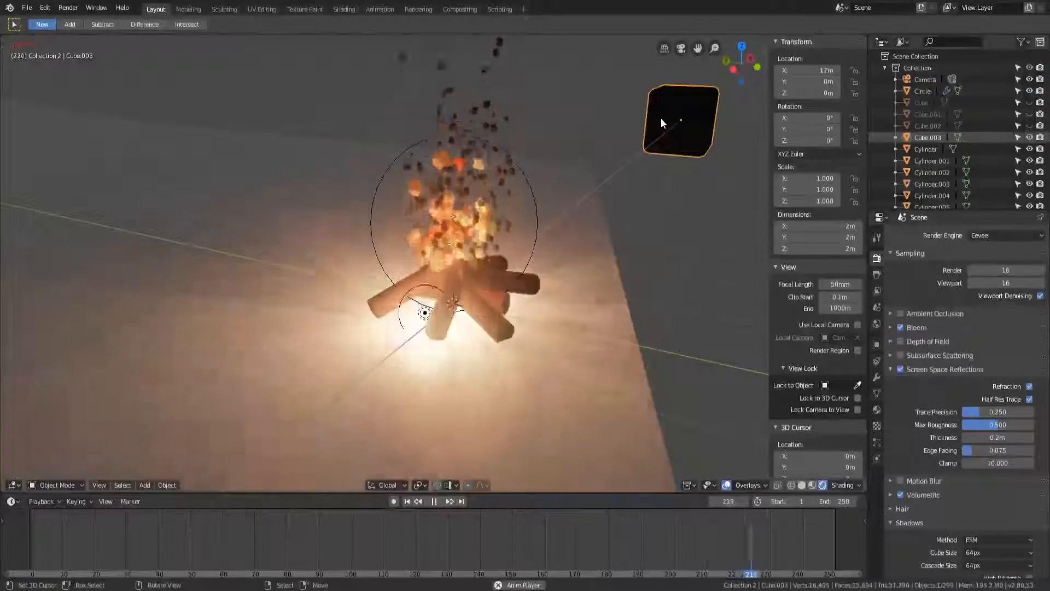
- Hide the large Cube.003 beside the campfire and select the Circle particle emitter
{"action": "middle_click_drag", "start_coordinate": [599, 163], "coordinate": [391, 241]}
{"action": "scroll", "coordinate": [392, 244], "scroll_direction": "up", "scroll_amount": 2}
{"action": "right_click", "coordinate": [320, 261]}
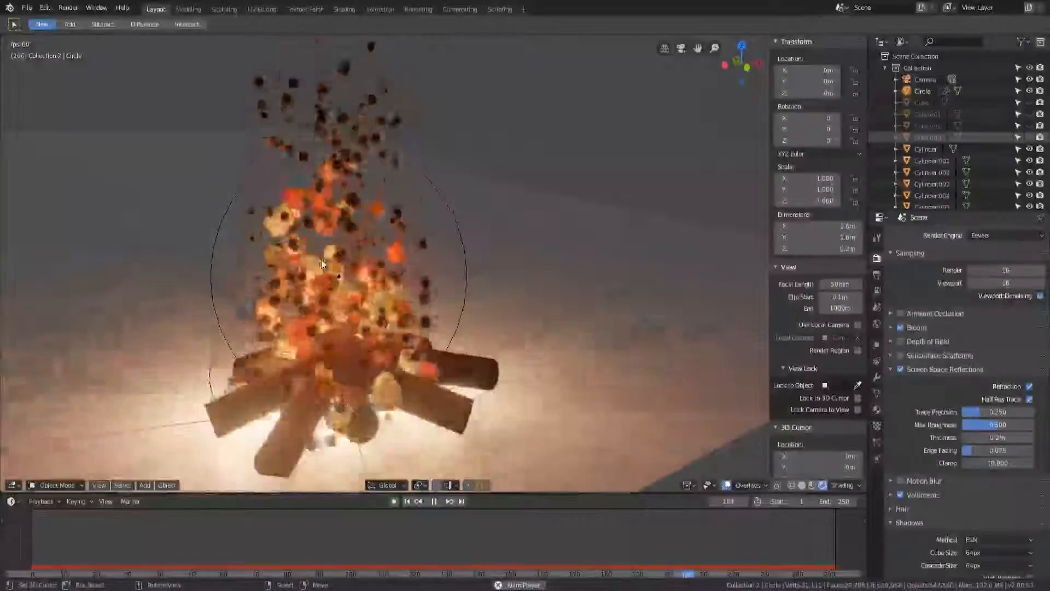
- Turn off the viewport overlays and examine the playing campfire animation through the camera, both close up and in full frame
{"action": "left_click", "coordinate": [726, 486]}
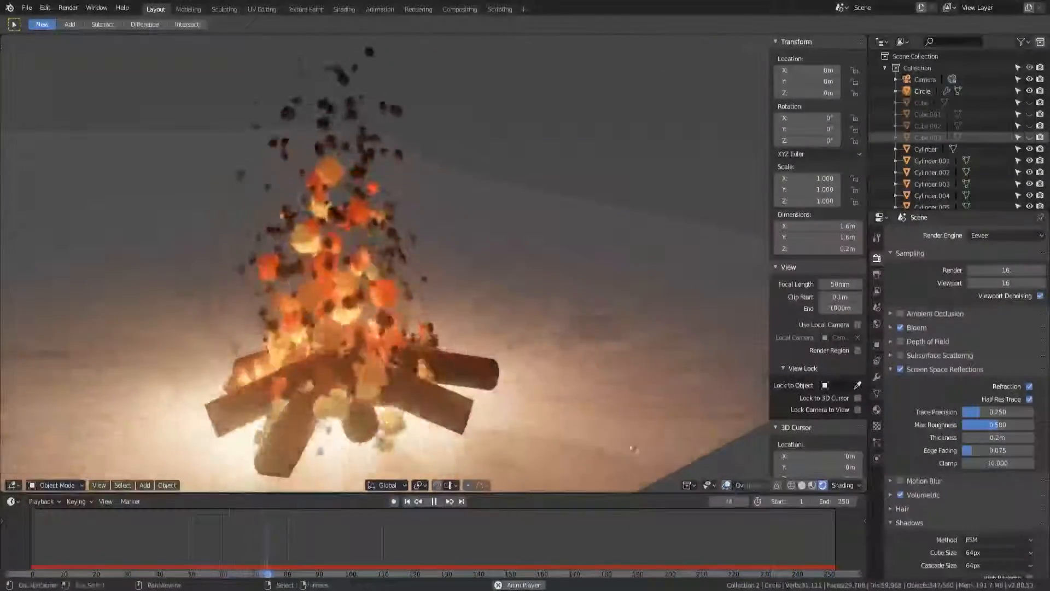
{"action": "scroll", "coordinate": [455, 317], "scroll_direction": "down", "scroll_amount": 3}
{"action": "key", "text": "KP_0"}
{"action": "scroll", "coordinate": [455, 317], "scroll_direction": "up", "scroll_amount": 5}
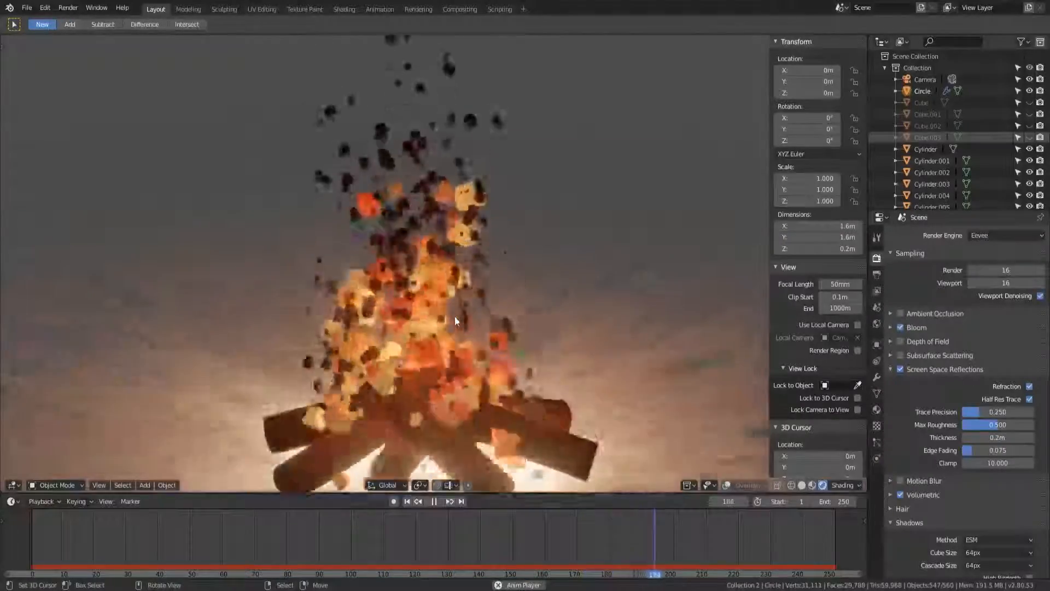
{"action": "scroll", "coordinate": [454, 316], "scroll_direction": "down", "scroll_amount": 5}
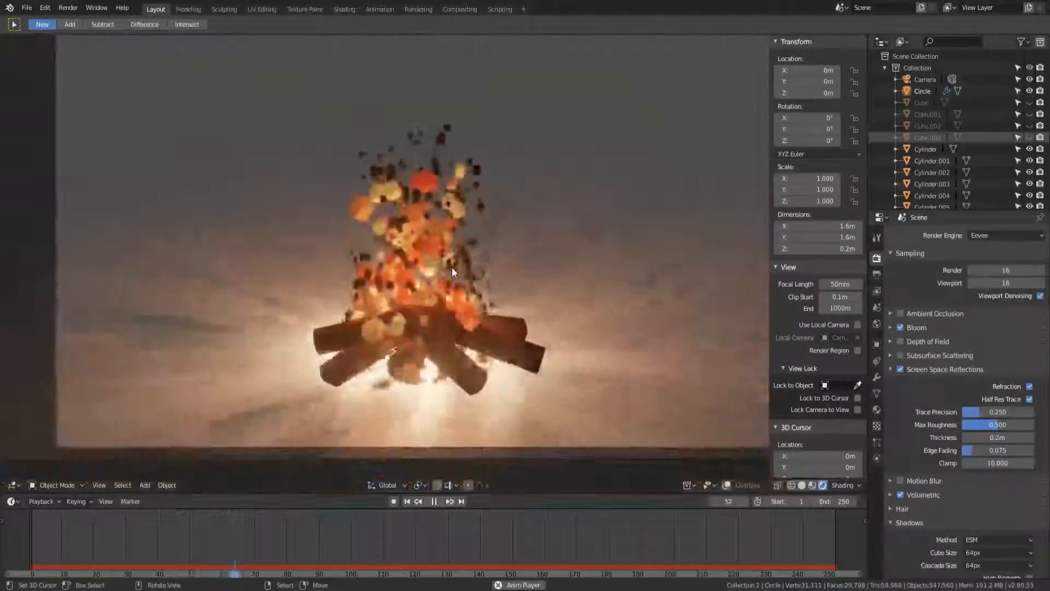
{"action": "middle_click_drag", "start_coordinate": [465, 242], "coordinate": [461, 291], "text": "shift"}
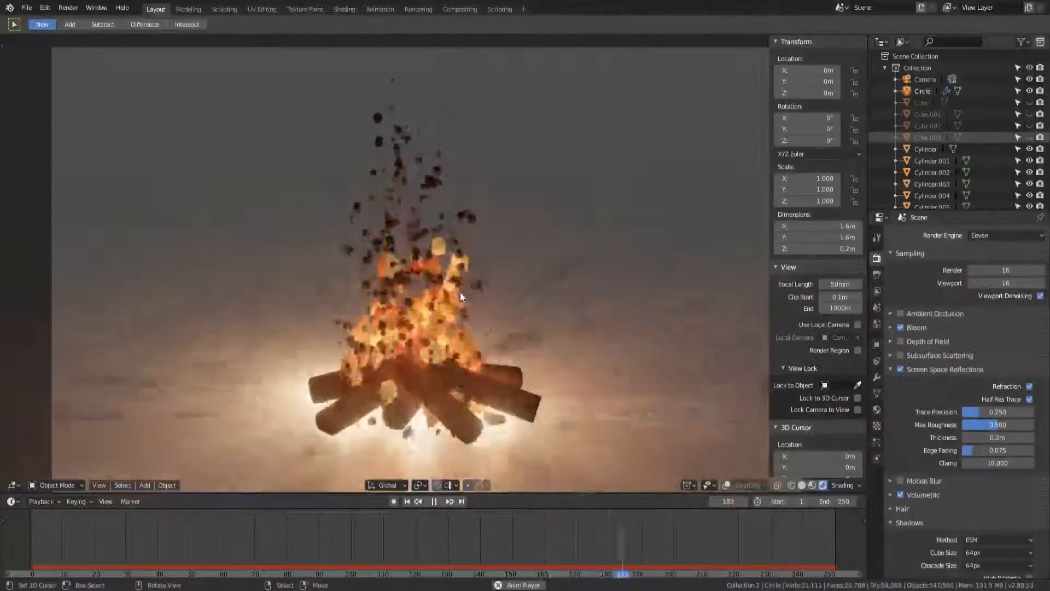